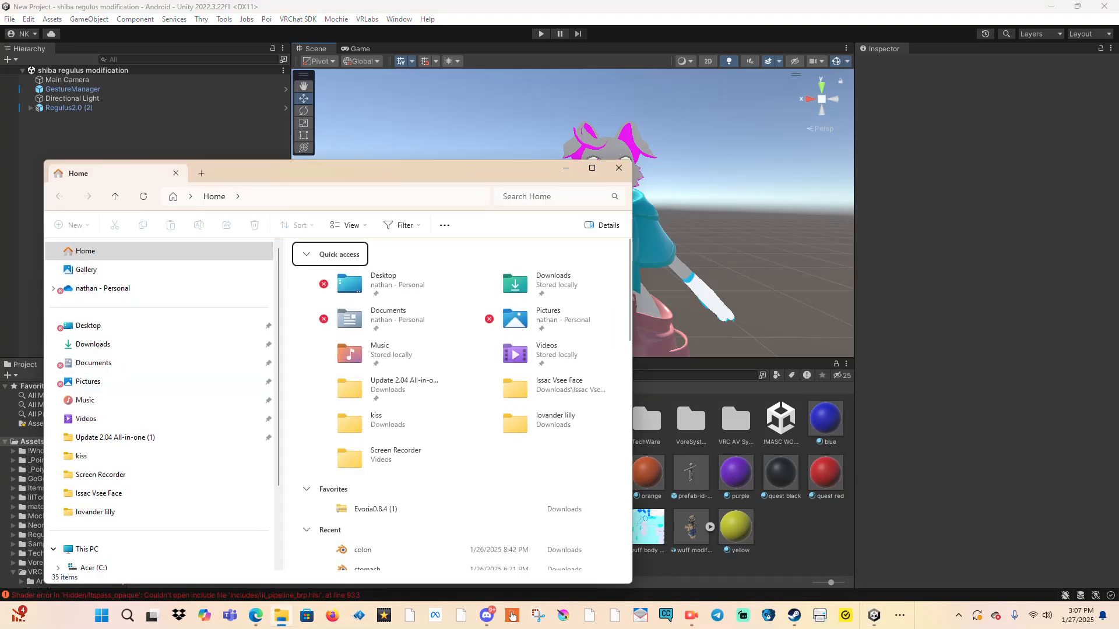
Step: View the Downloads folder, and inspect the Regulus2.0 (2) avatar in the Unity scene and its prefab asset
click(93, 343)
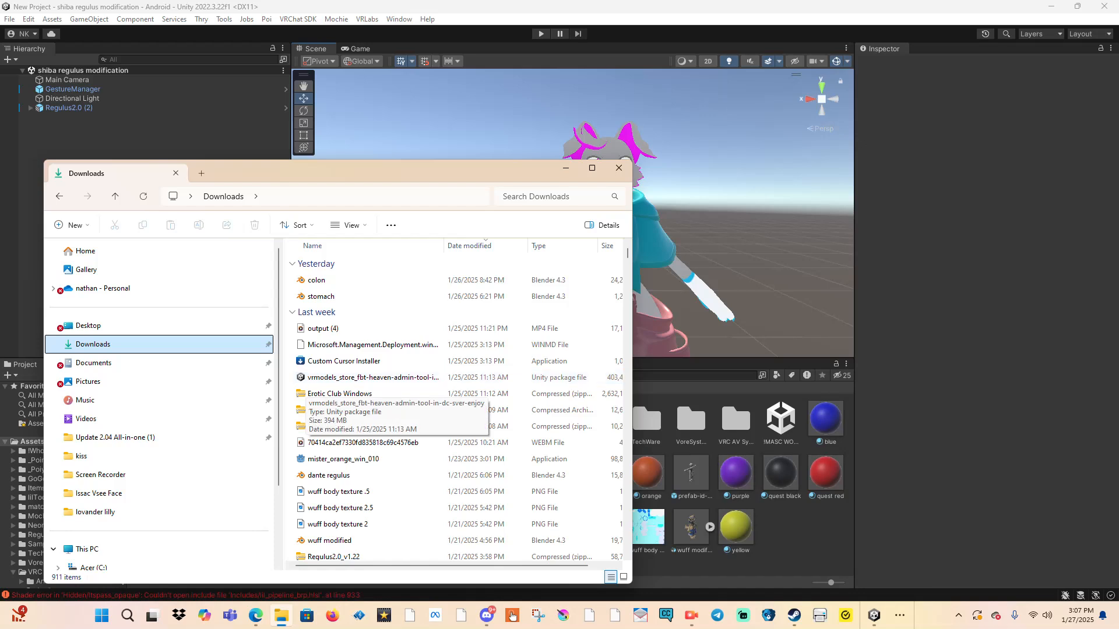
click(732, 393)
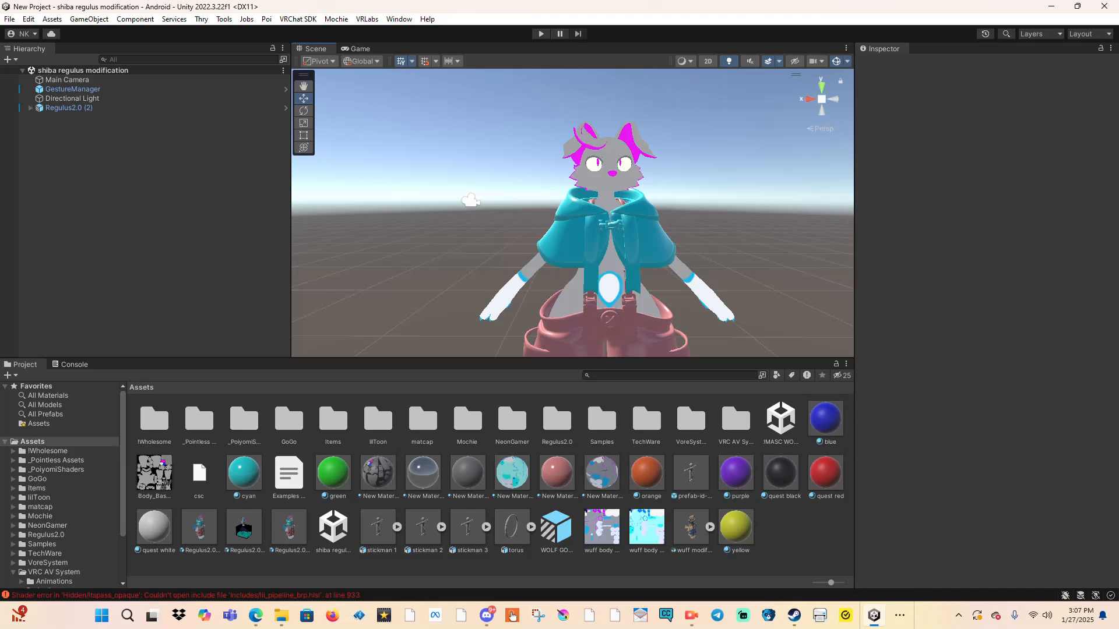
click(608, 250)
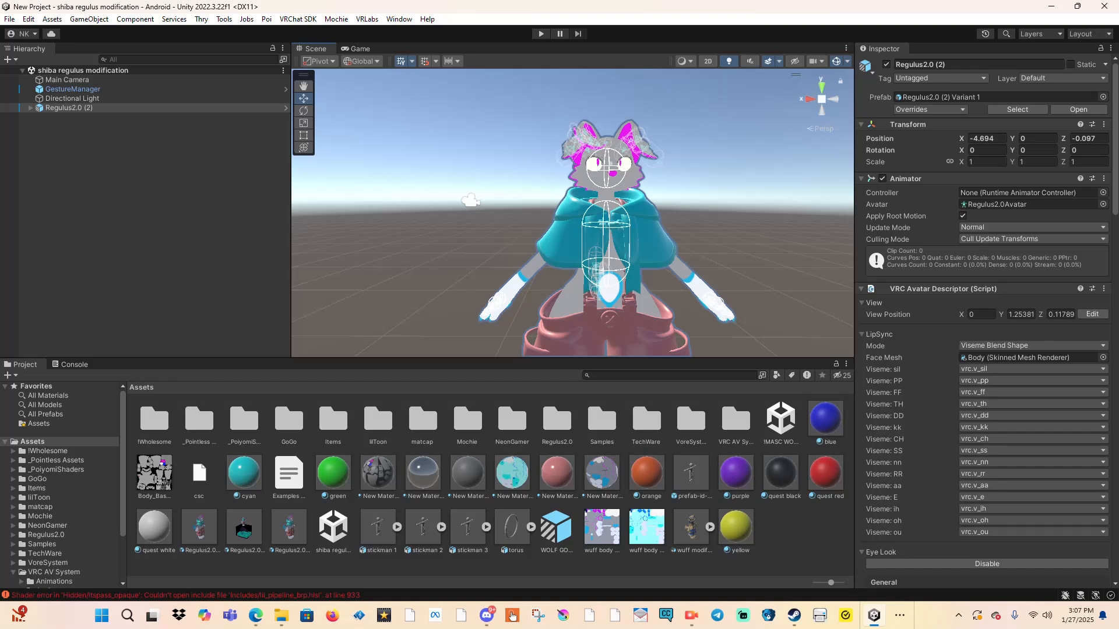
click(199, 527)
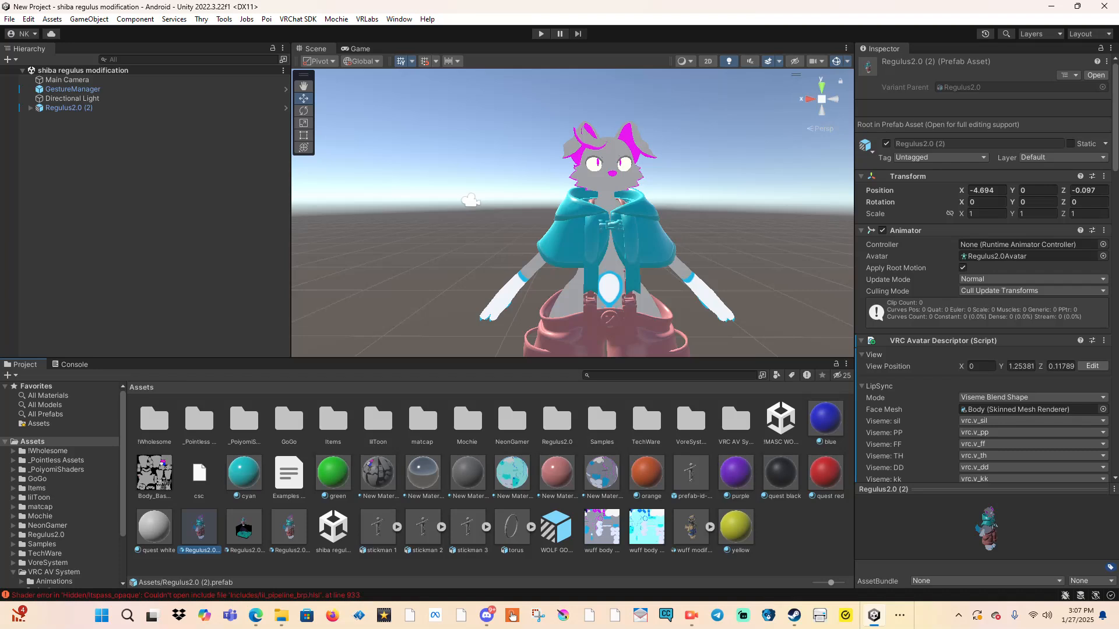
Step: Open the project's Regulus2.0 FBX folder and reveal the Regulus2.0 model file in File Explorer
double_click(556, 420)
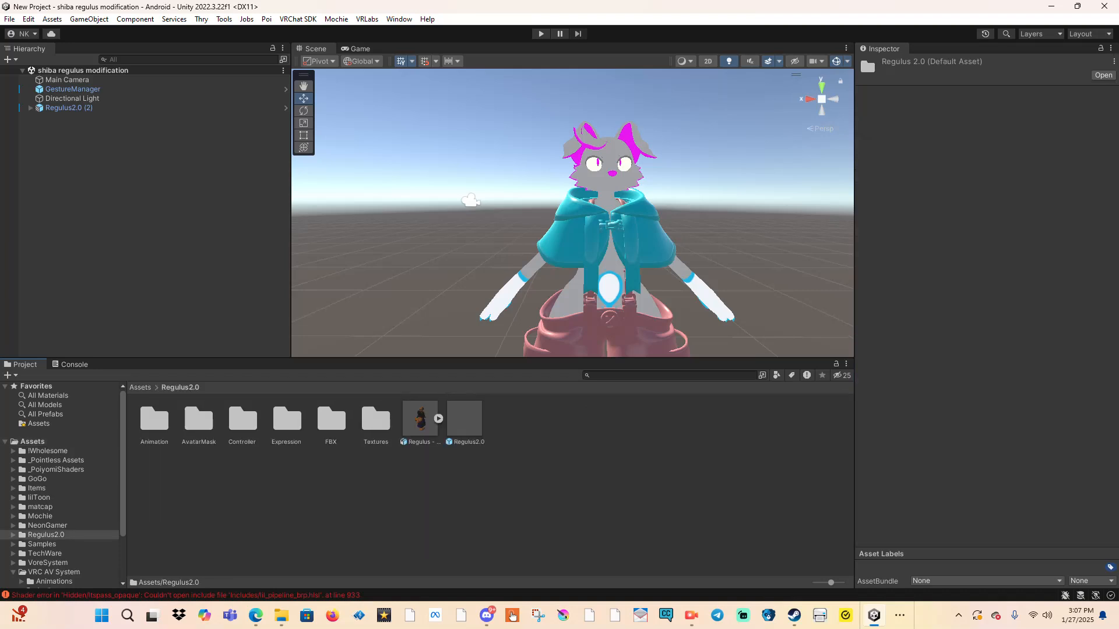
double_click(331, 418)
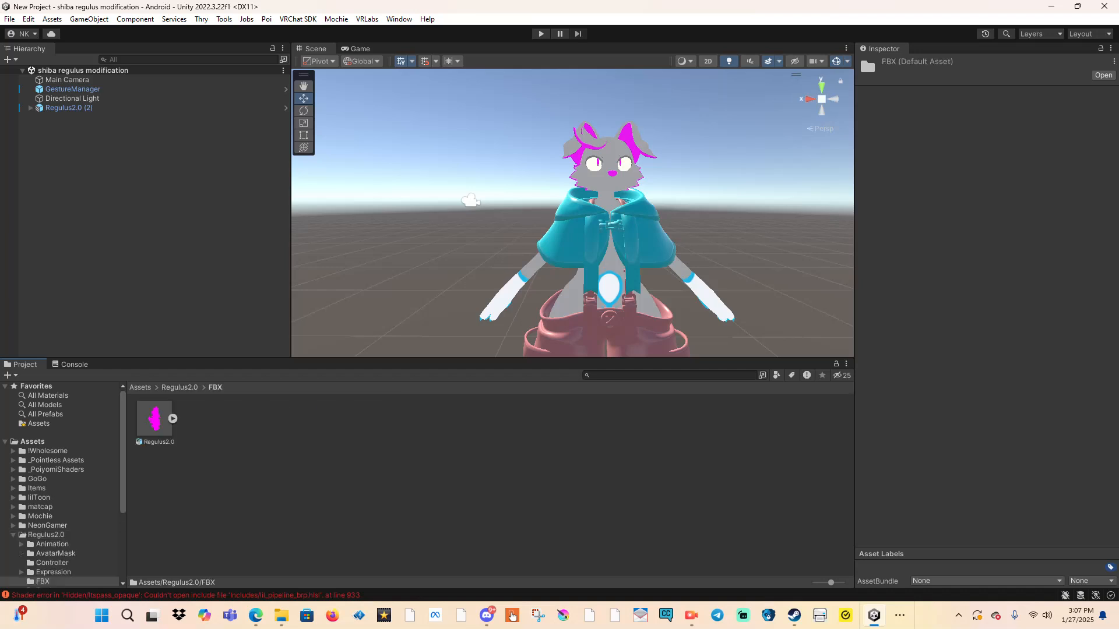
click(154, 418)
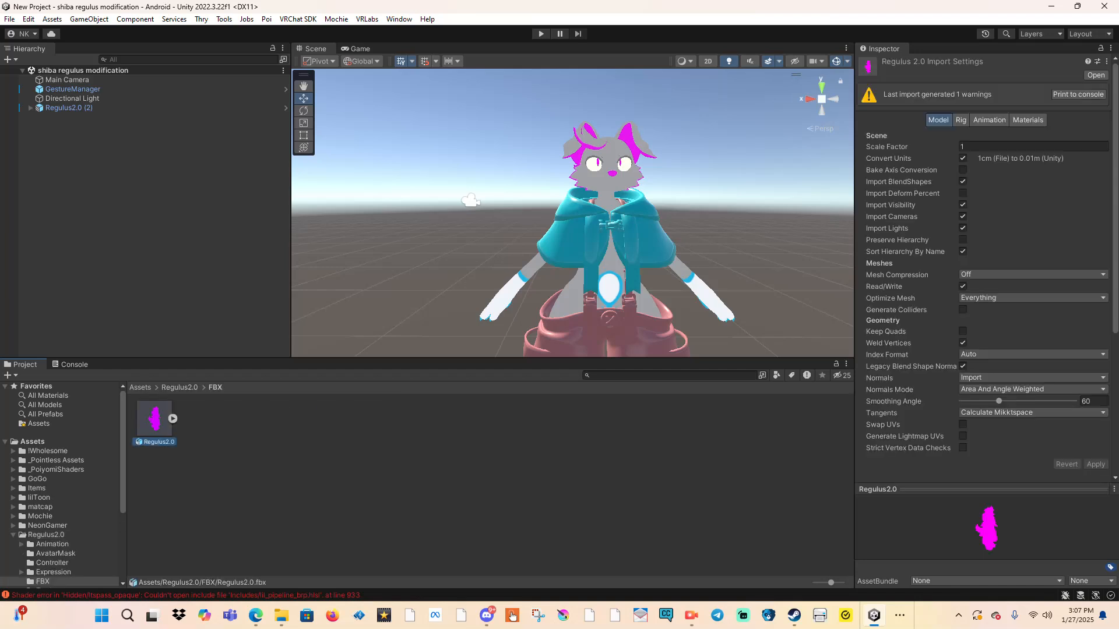
right_click(155, 419)
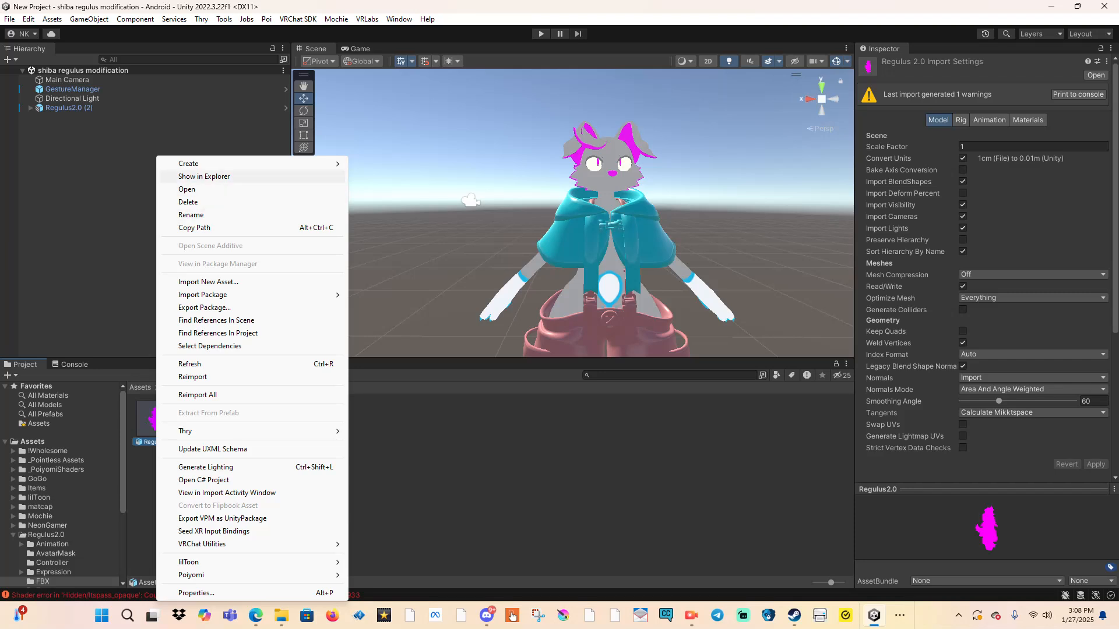
click(204, 176)
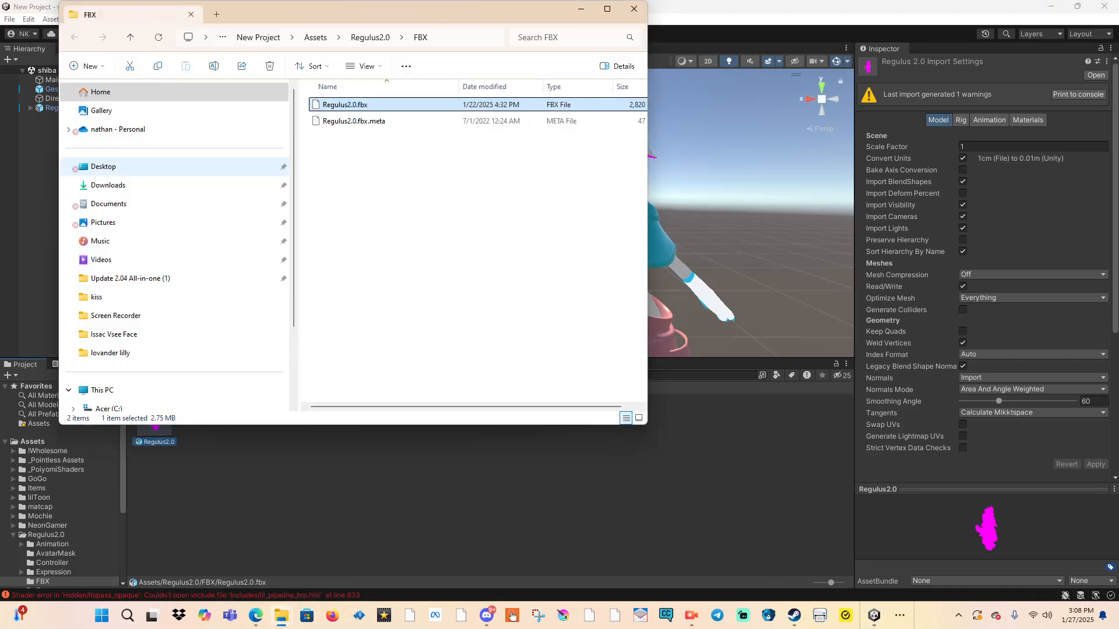
Step: Copy the full path of the Regulus2.0 FBX folder in File Explorer and minimize its window
drag(407, 17, 473, 1)
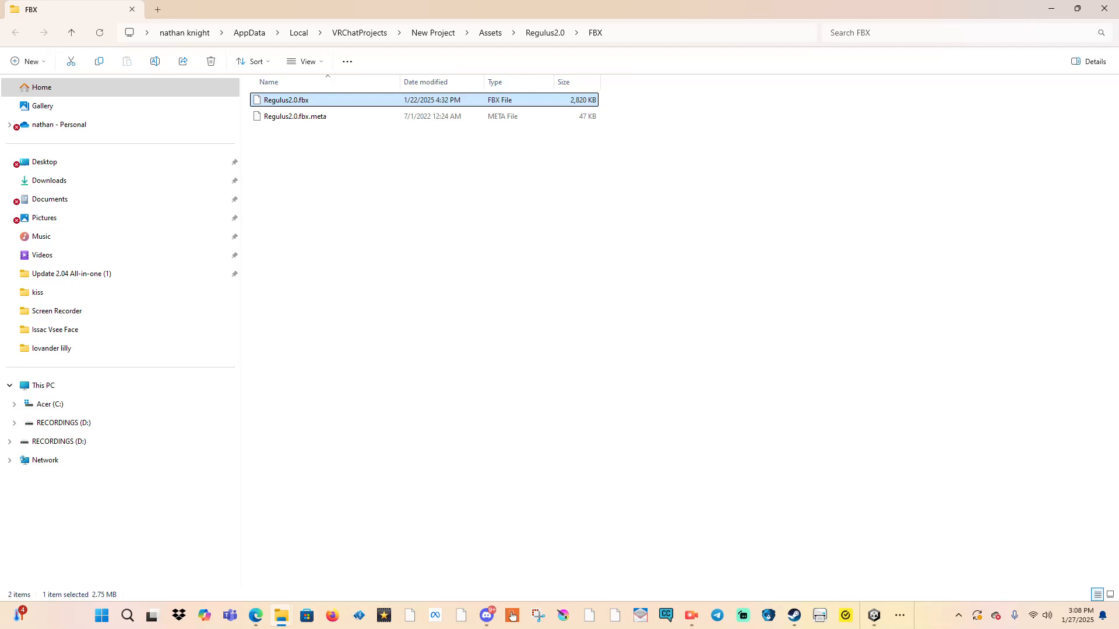
click(676, 32)
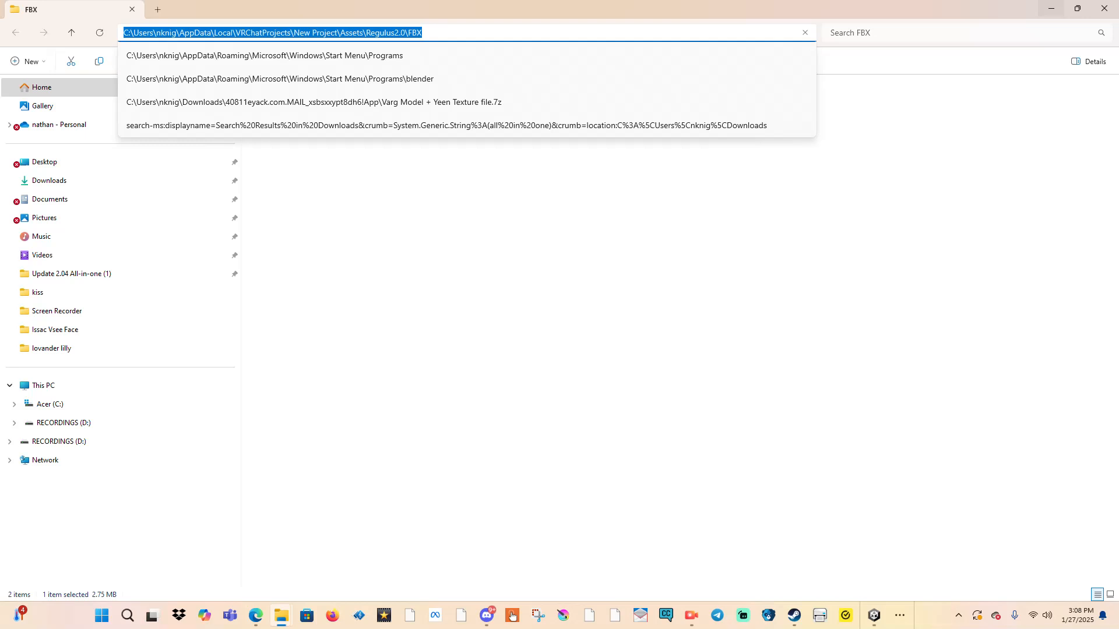
click(1051, 9)
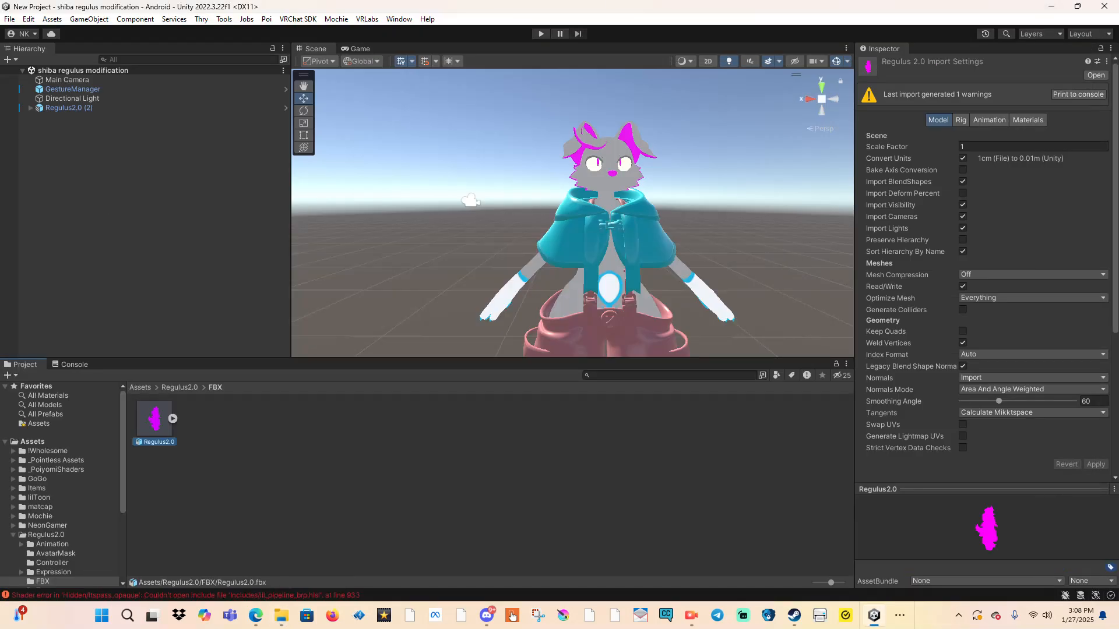
Step: Minimize Unity and switch to the empty Blender scene
click(1051, 7)
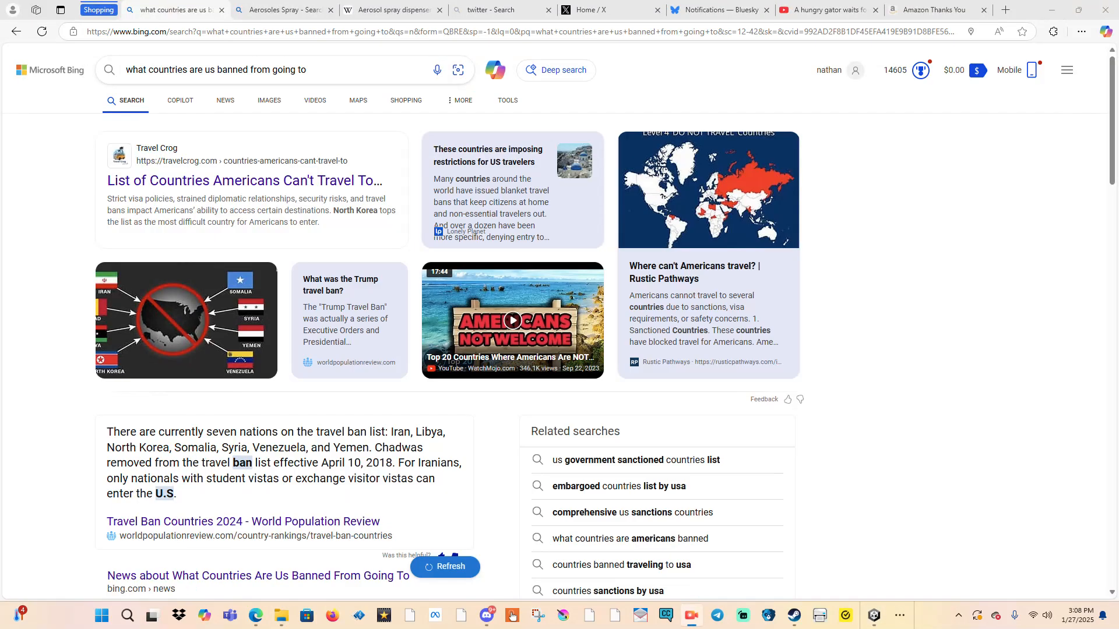
click(899, 615)
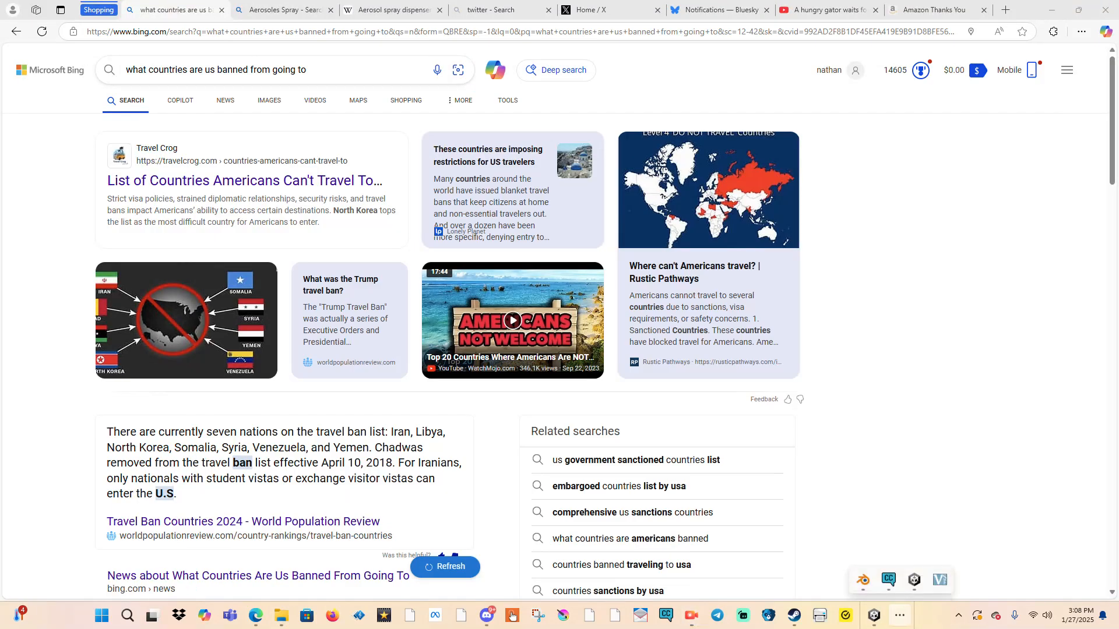
click(862, 580)
middle_drag(524, 326, 541, 351)
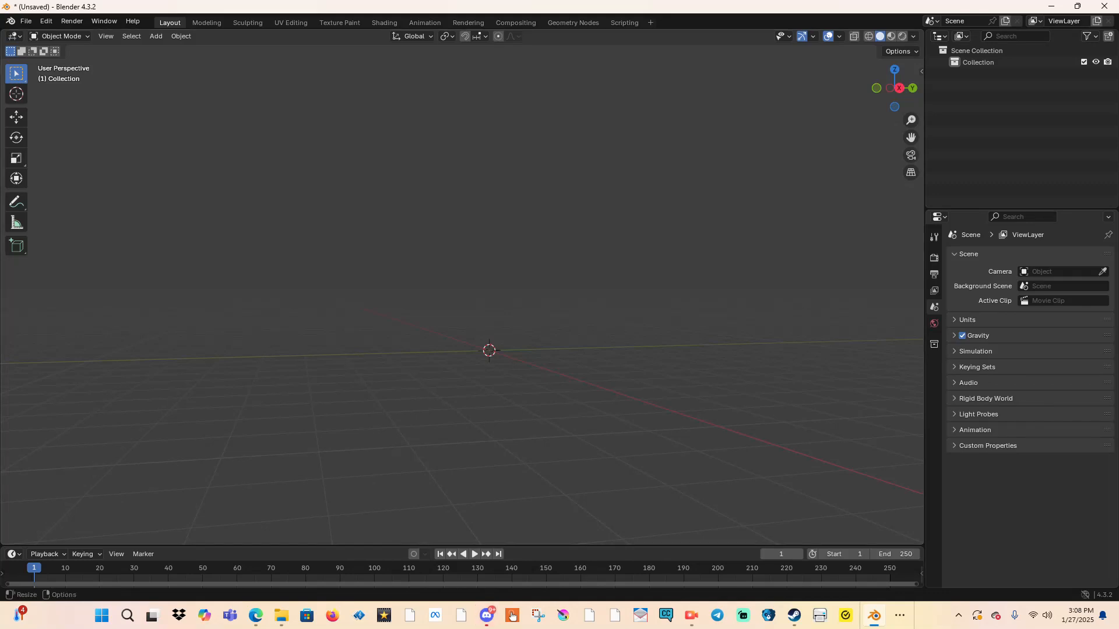
Step: Open the file dialog for importing an FBX model
click(10, 21)
click(25, 21)
click(25, 21)
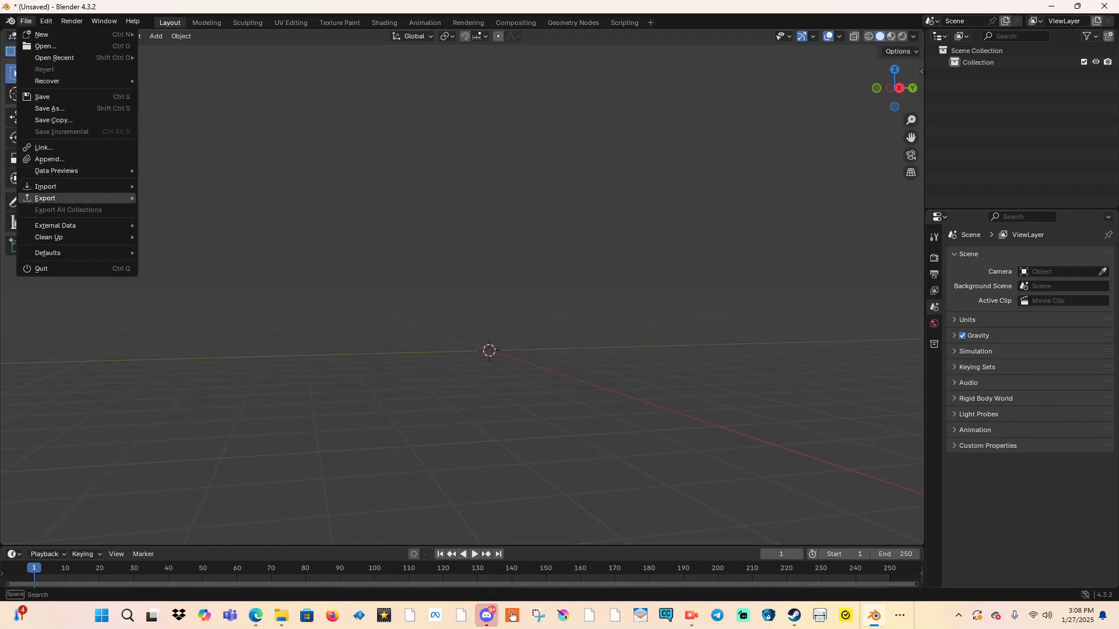
mouse_move(59, 187)
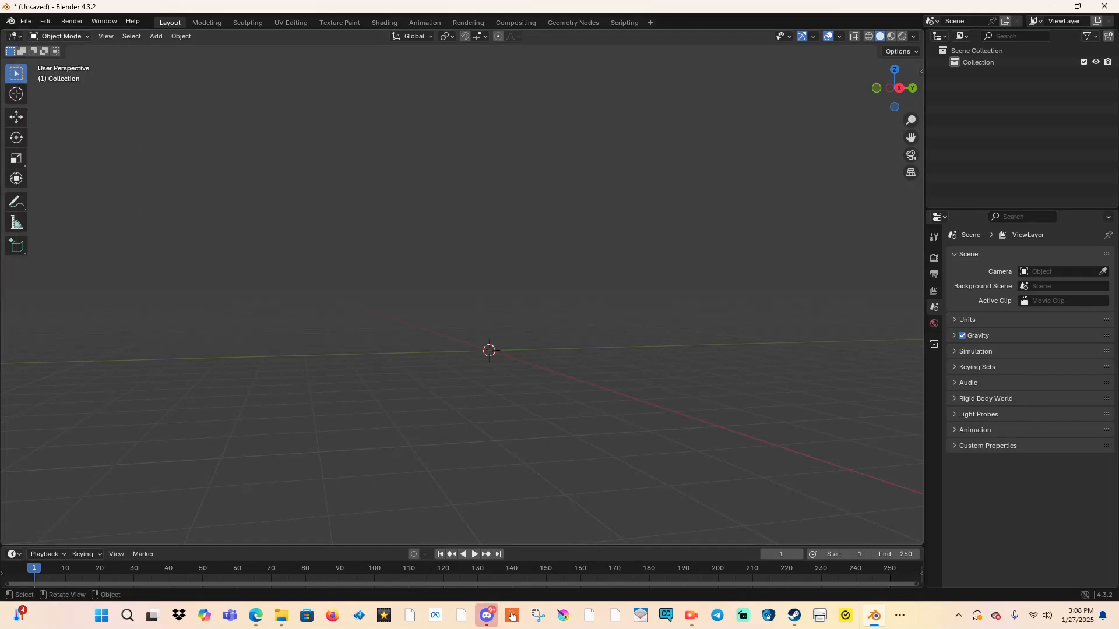
click(26, 21)
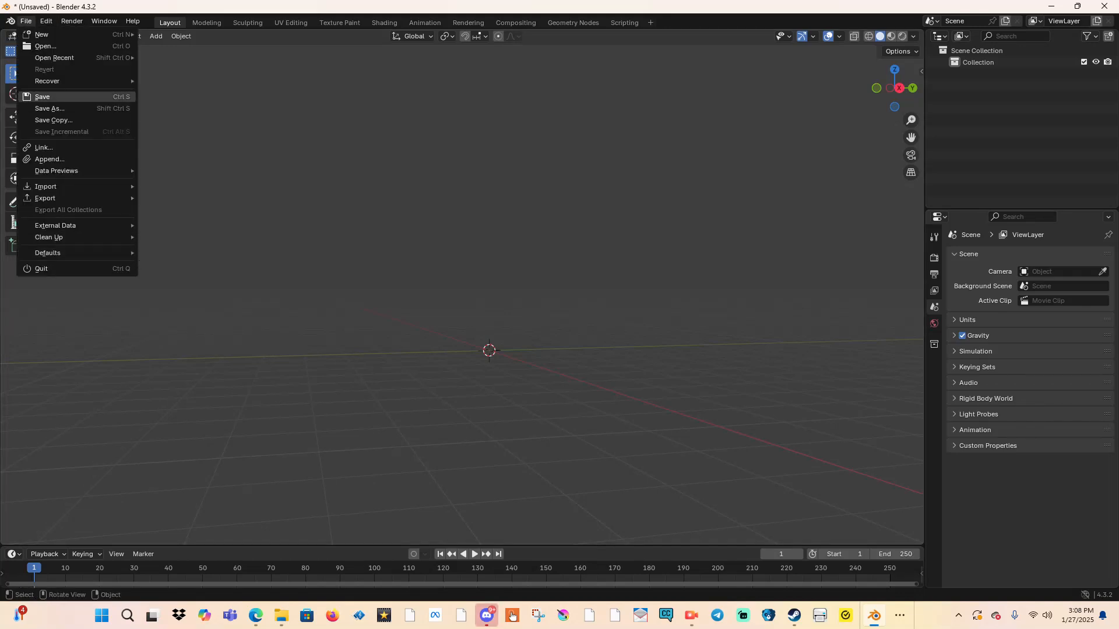
mouse_move(46, 21)
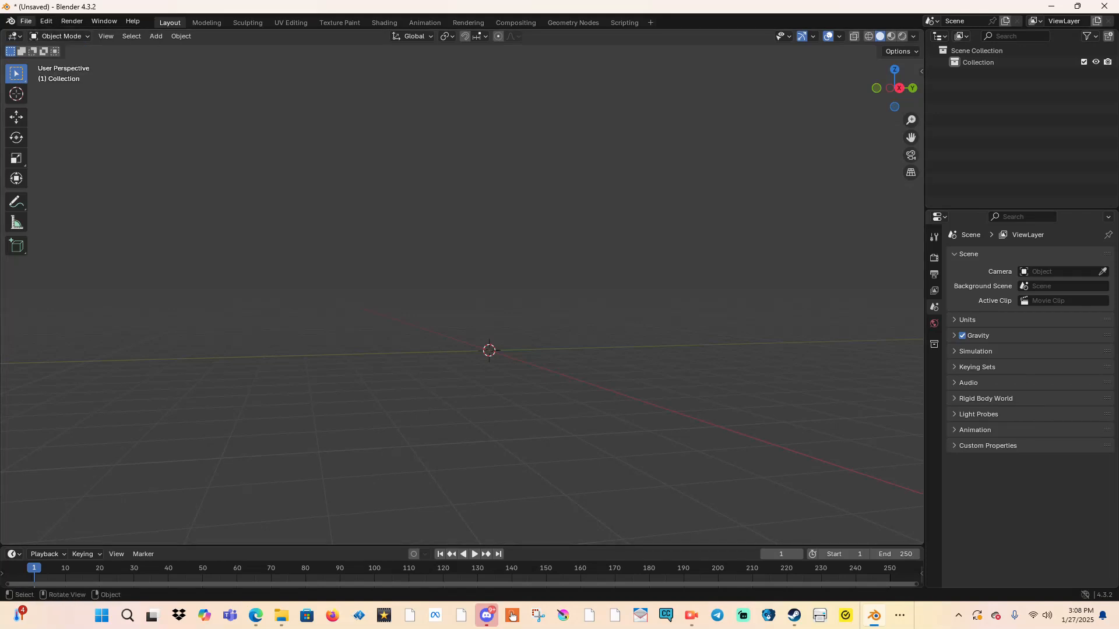
click(26, 21)
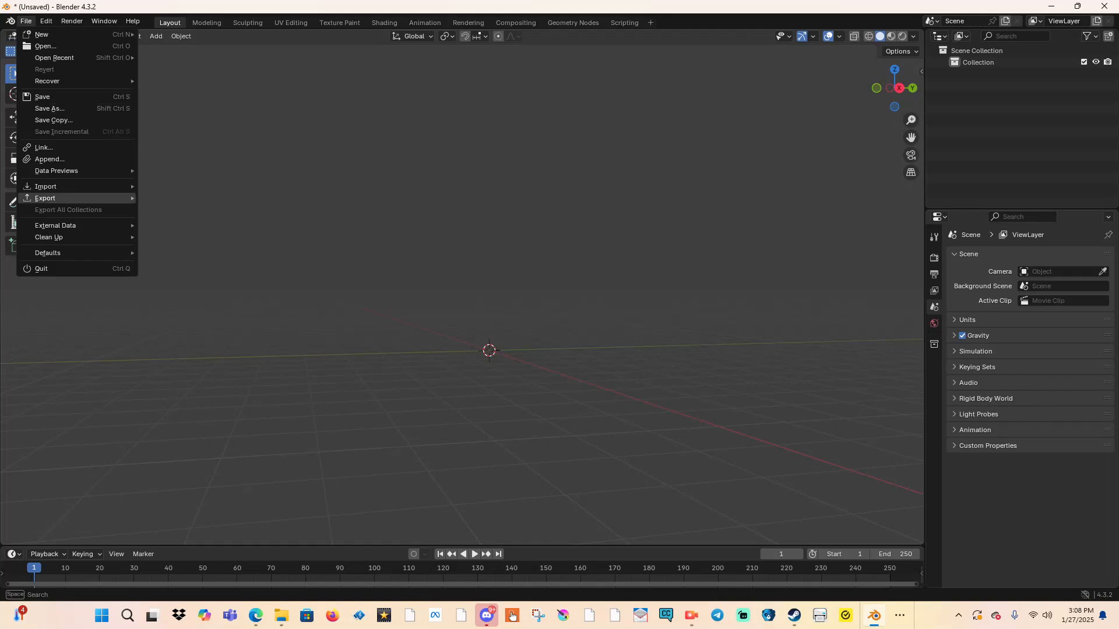
mouse_move(59, 198)
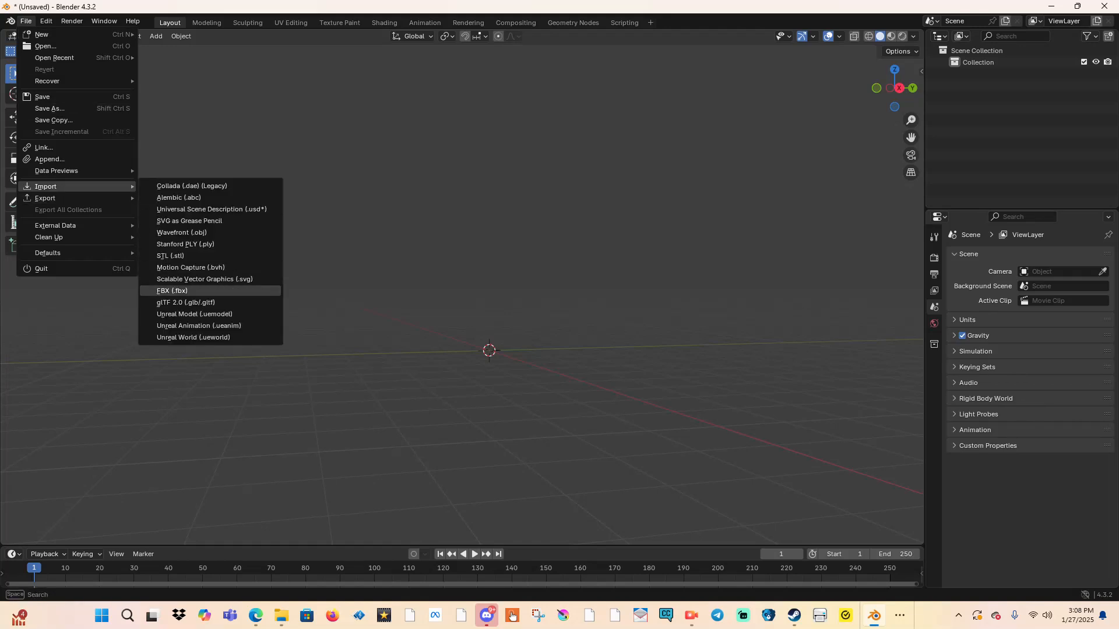
click(175, 291)
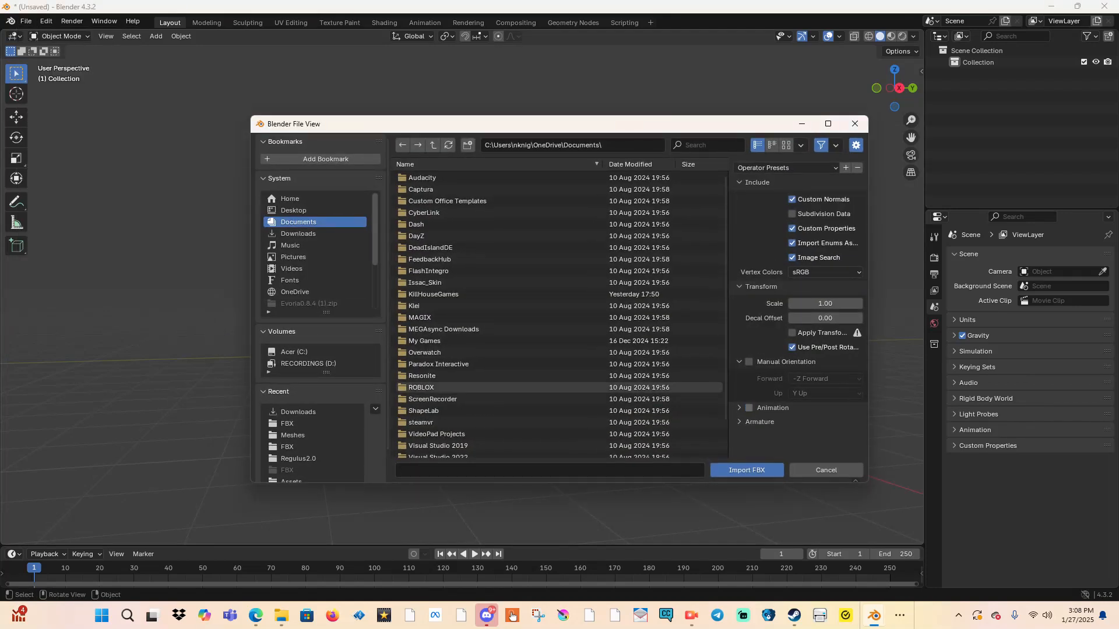
Step: Navigate the import dialog to the copied Assets\Regulus2.0\FBX path and select Regulus2.0.fbx
click(740, 408)
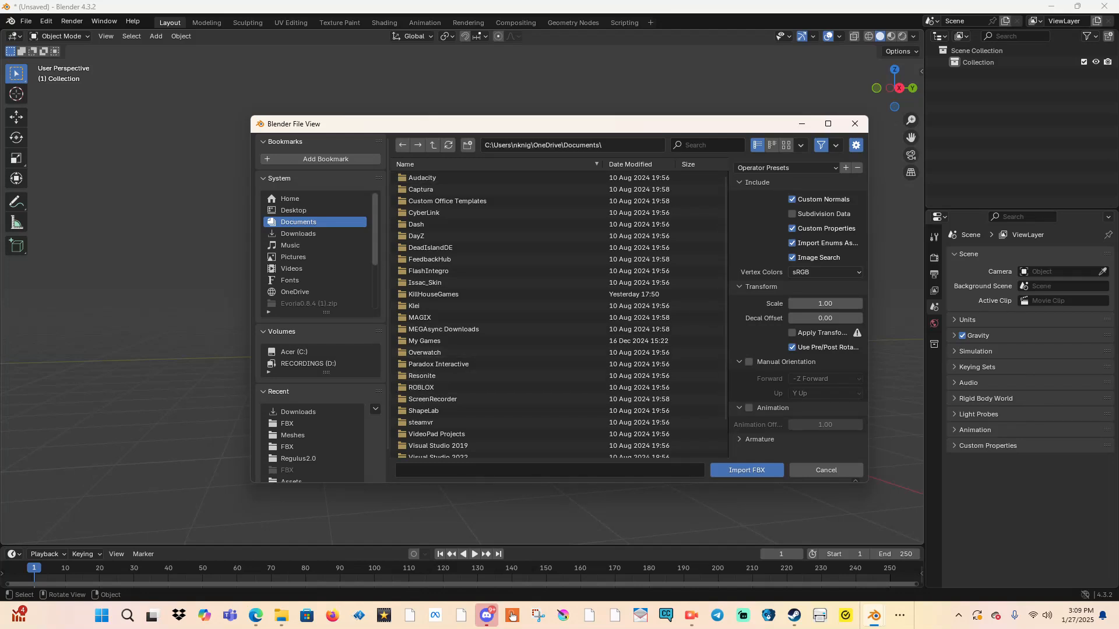
click(573, 145)
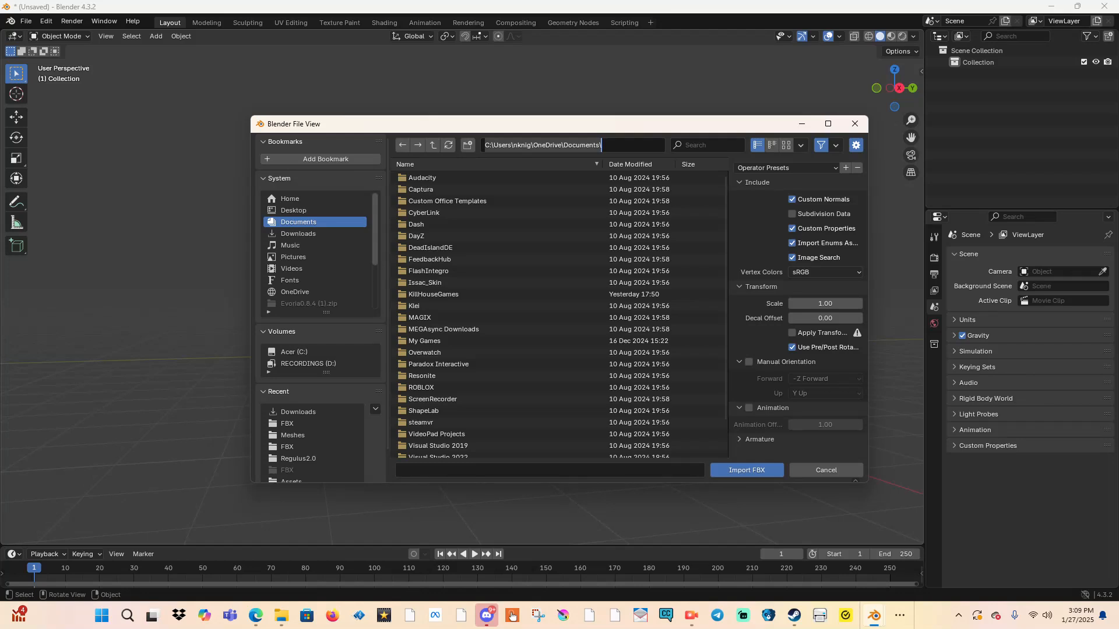
key(ctrl+v)
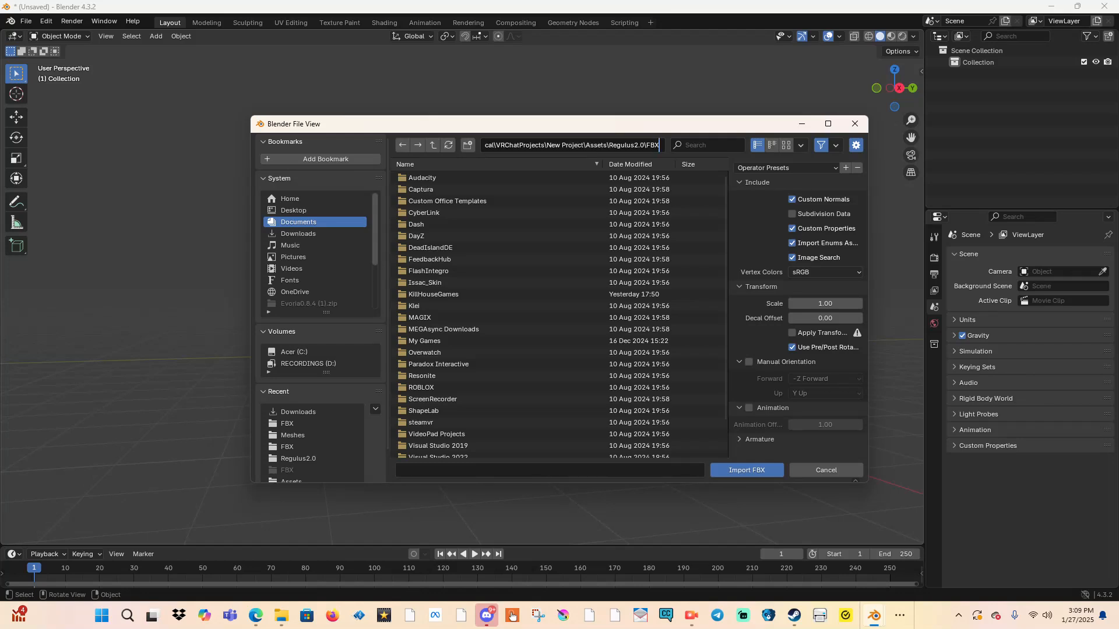
key(Return)
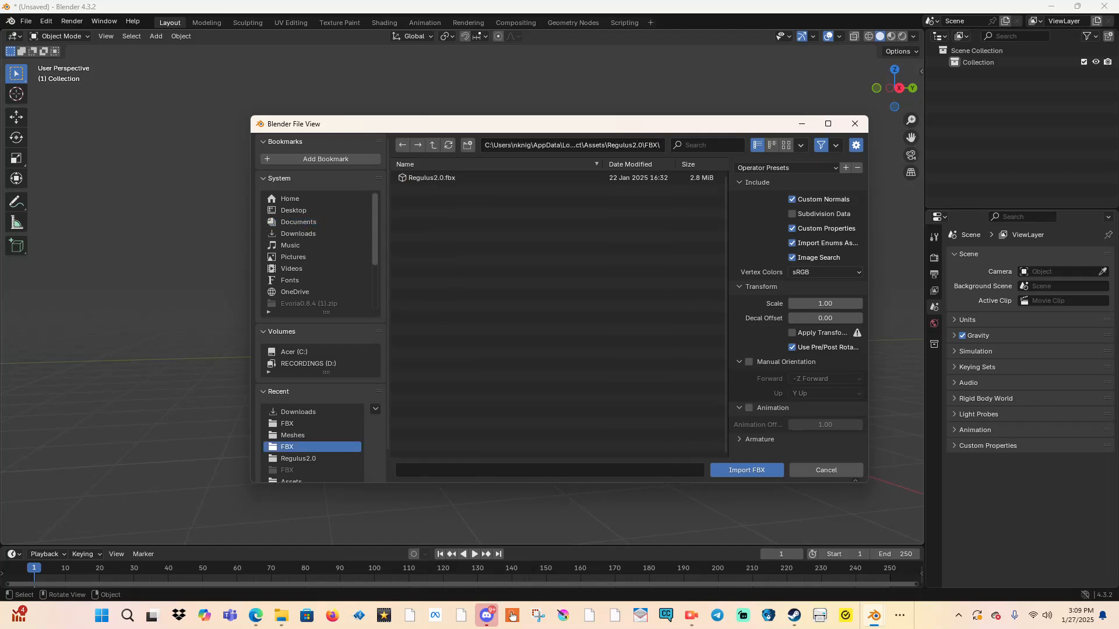
click(444, 178)
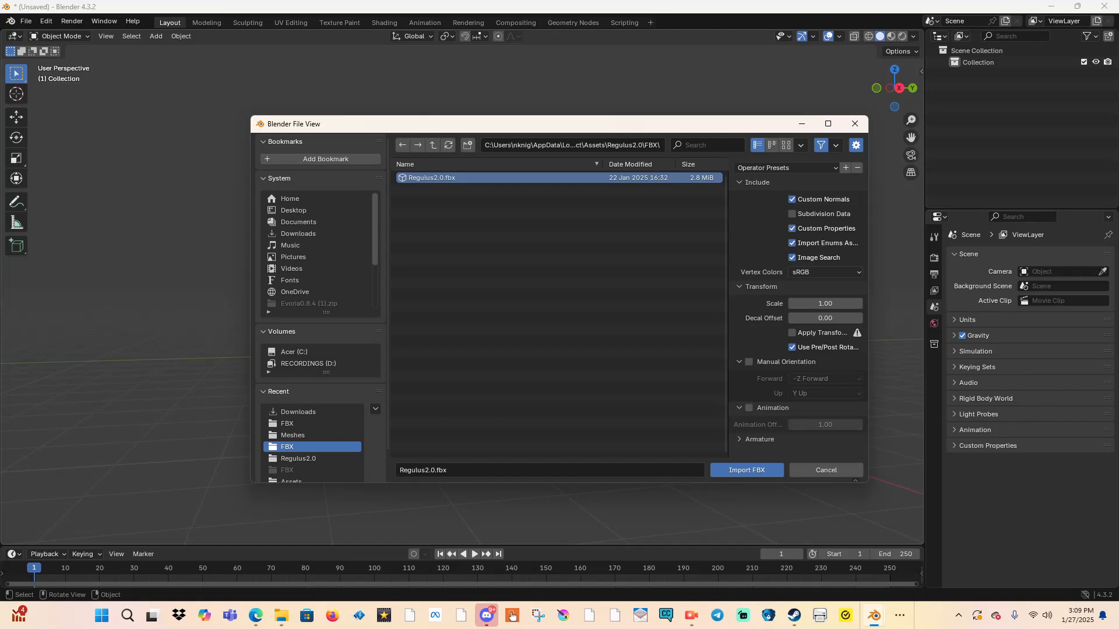
Step: Switch to Unity to review the Regulus2.0 model asset, and return to Blender's import dialog
click(900, 616)
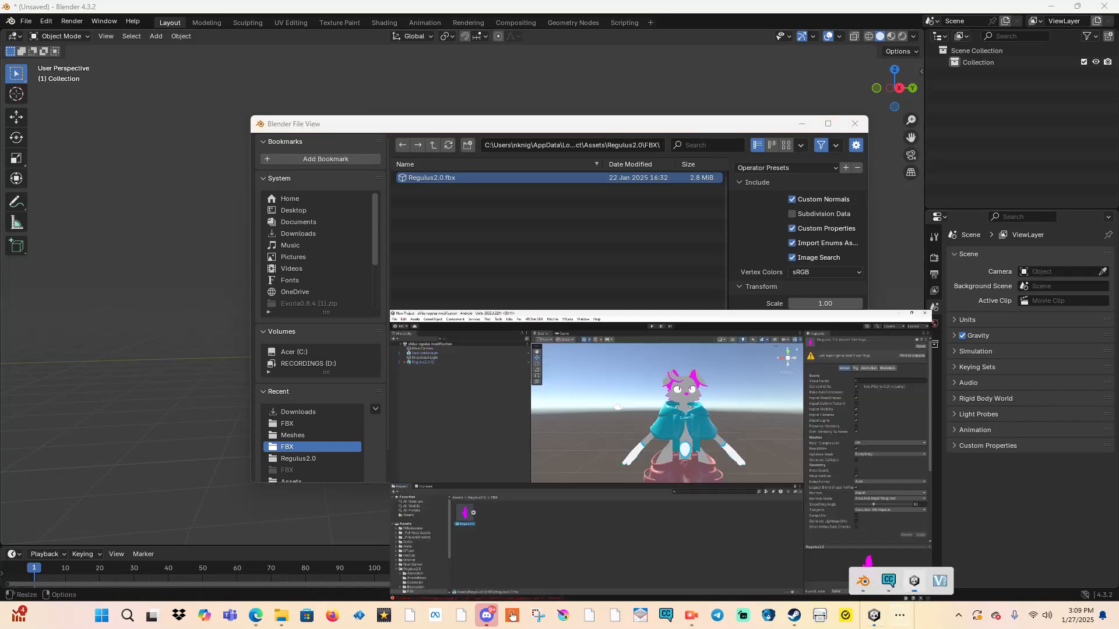
click(913, 581)
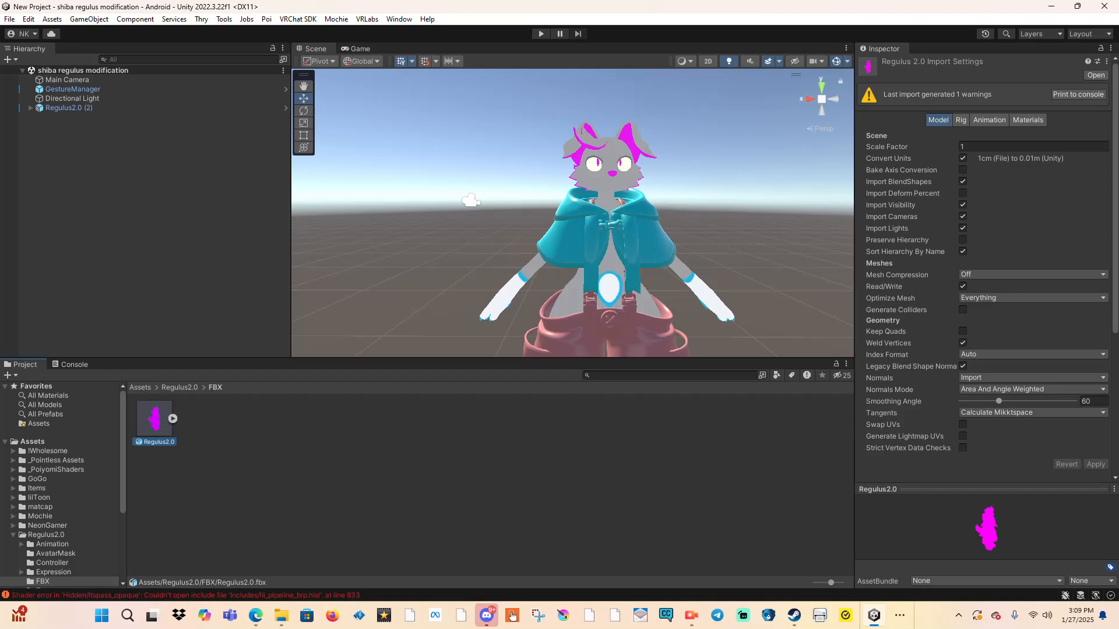
click(1051, 7)
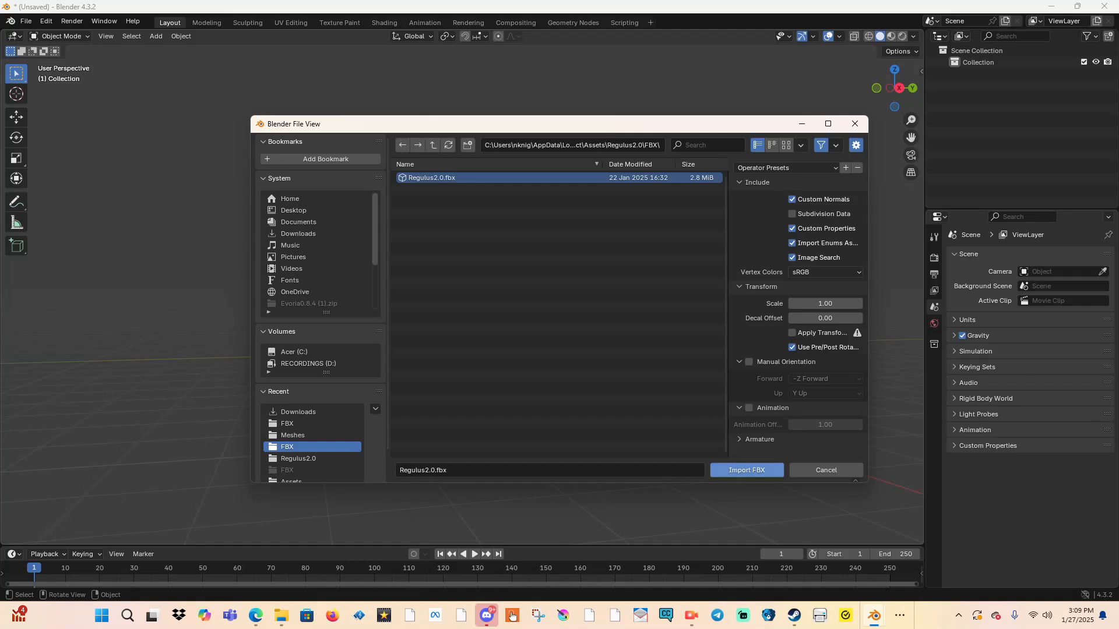
Step: Import Regulus2.0.fbx into the scene and view the avatar's upper body up close
click(746, 469)
scroll(462, 288, up, 6)
middle_drag(462, 287, 404, 71)
scroll(564, 289, up, 2)
scroll(562, 149, up, 4)
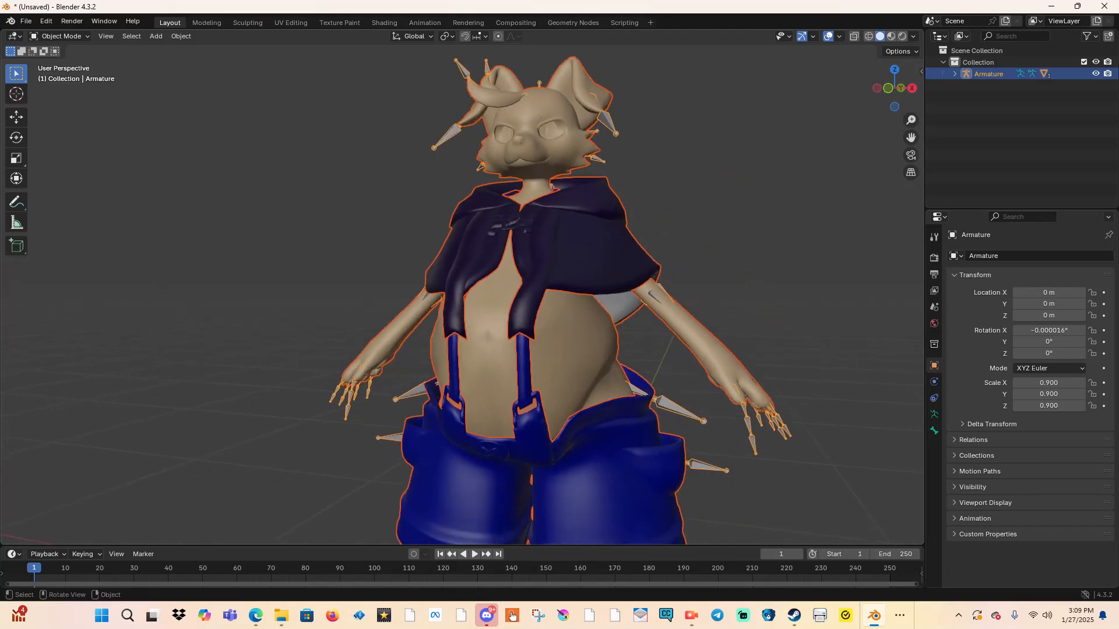
Step: Lower the value of the belly shape key on the Body mesh so the avatar's belly is flattened
click(493, 344)
click(934, 446)
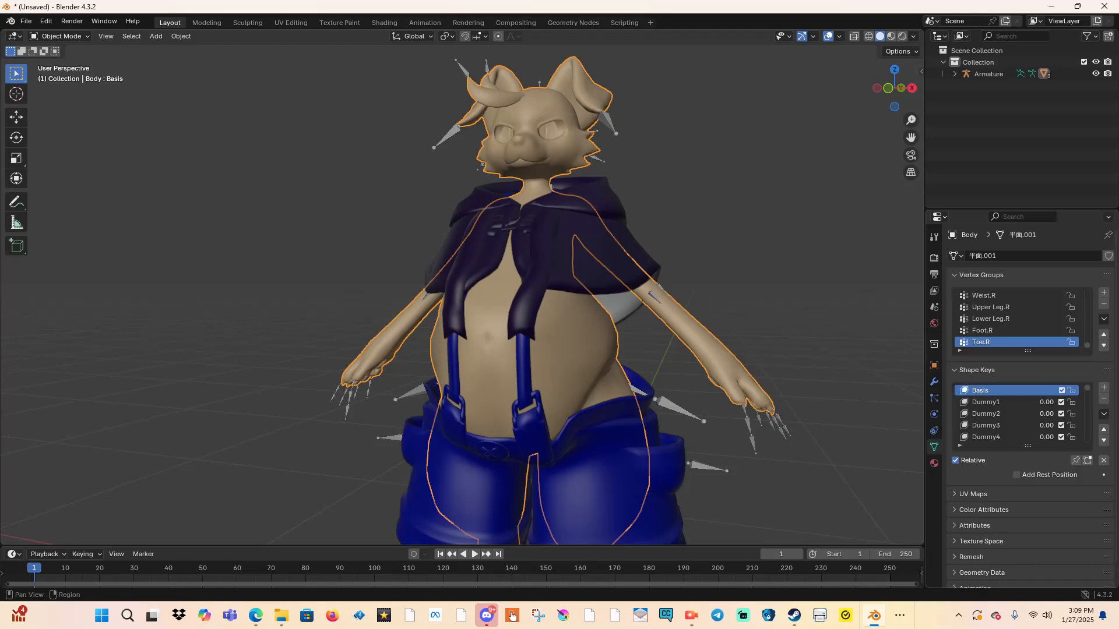
scroll(1016, 414, down, 10)
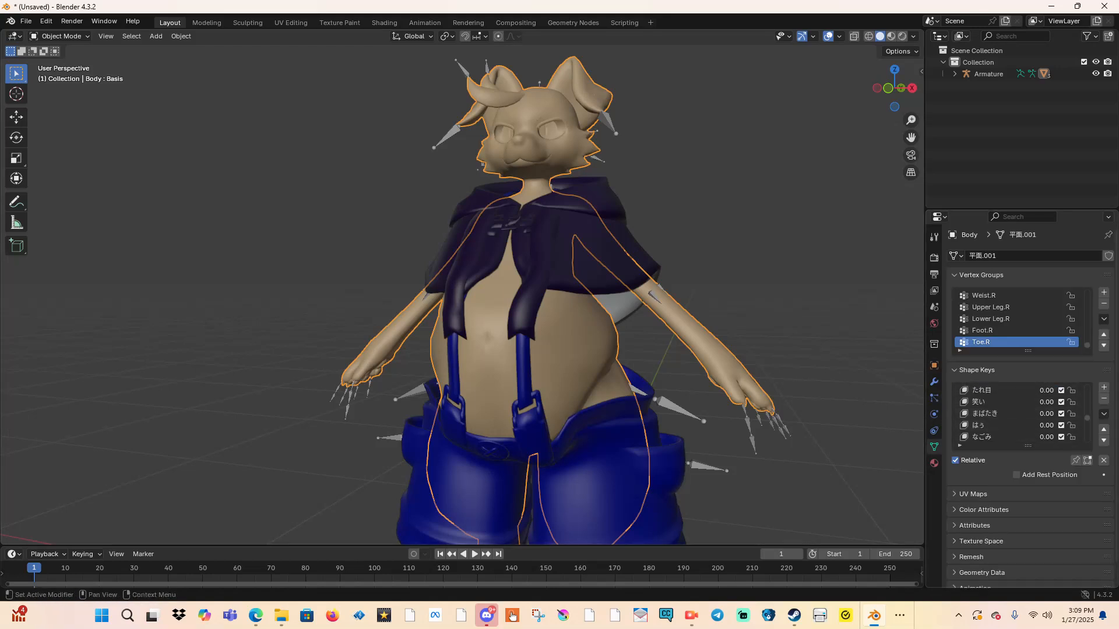
scroll(1004, 424, down, 10)
click(1002, 437)
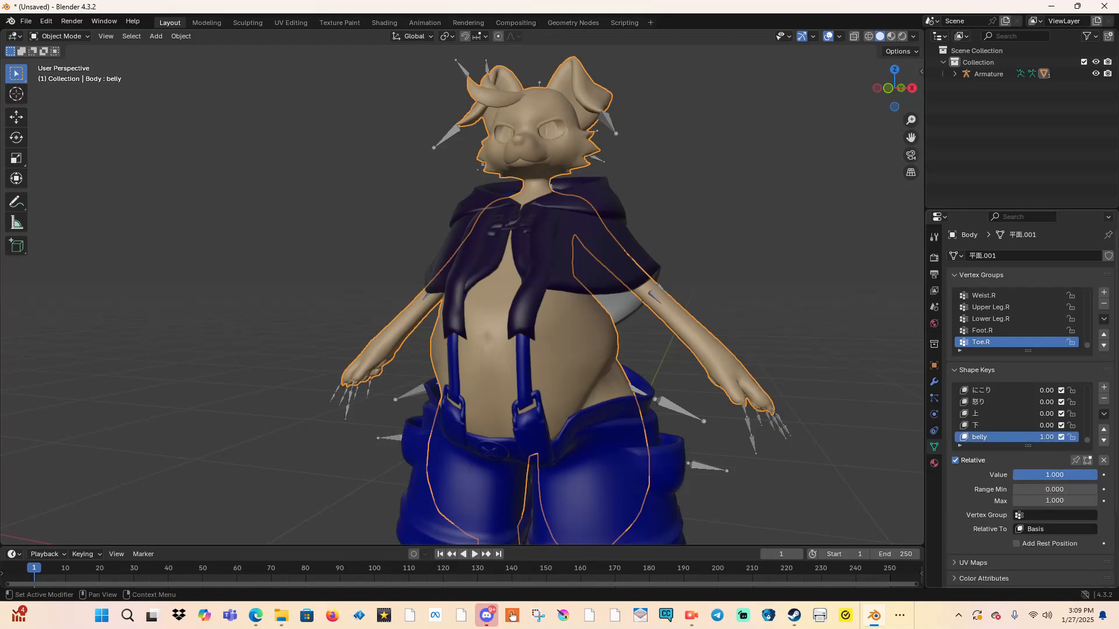
drag(1069, 475, 985, 475)
Step: Select the Pants mesh and set its pants belly shape key to 0
click(611, 466)
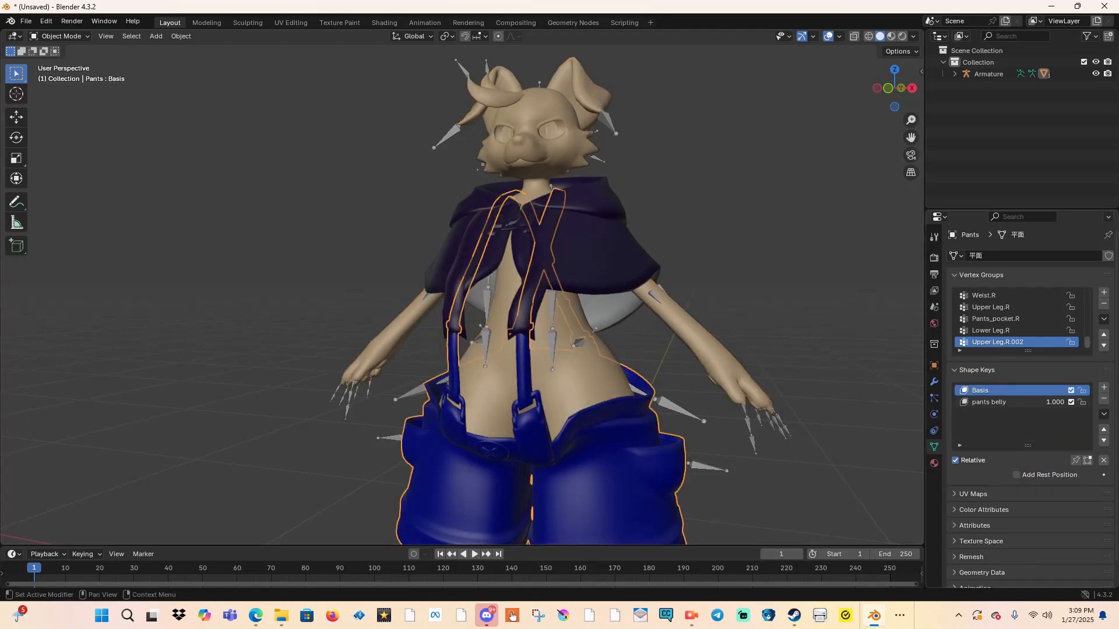
click(994, 402)
drag(1069, 475, 982, 475)
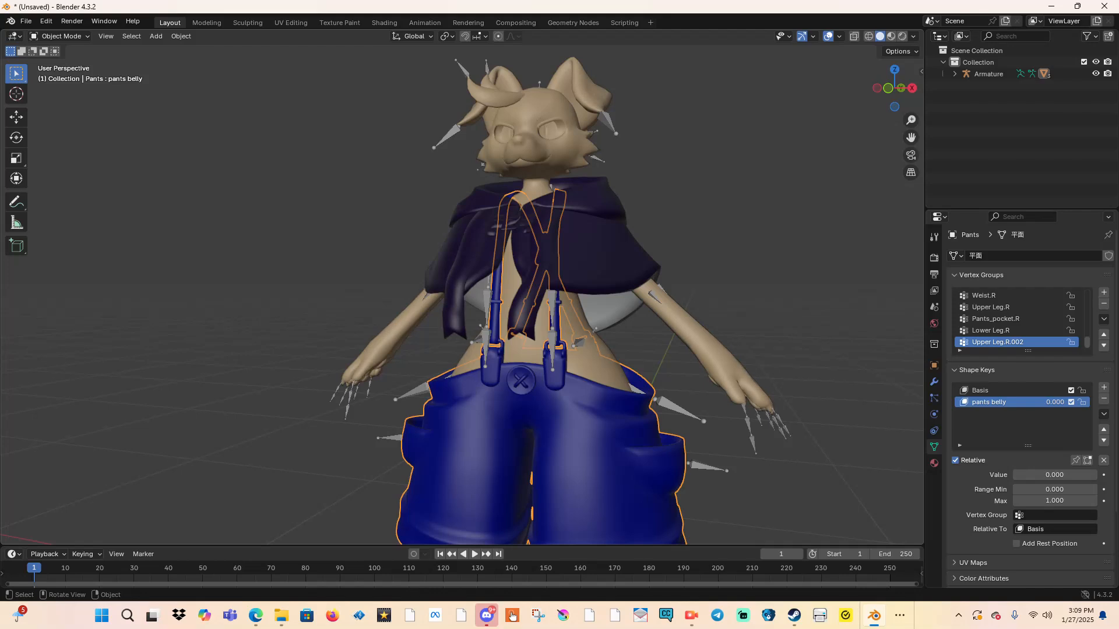
Step: Select the Poncho mesh and set its belly hood shape key to 0
click(600, 256)
click(994, 402)
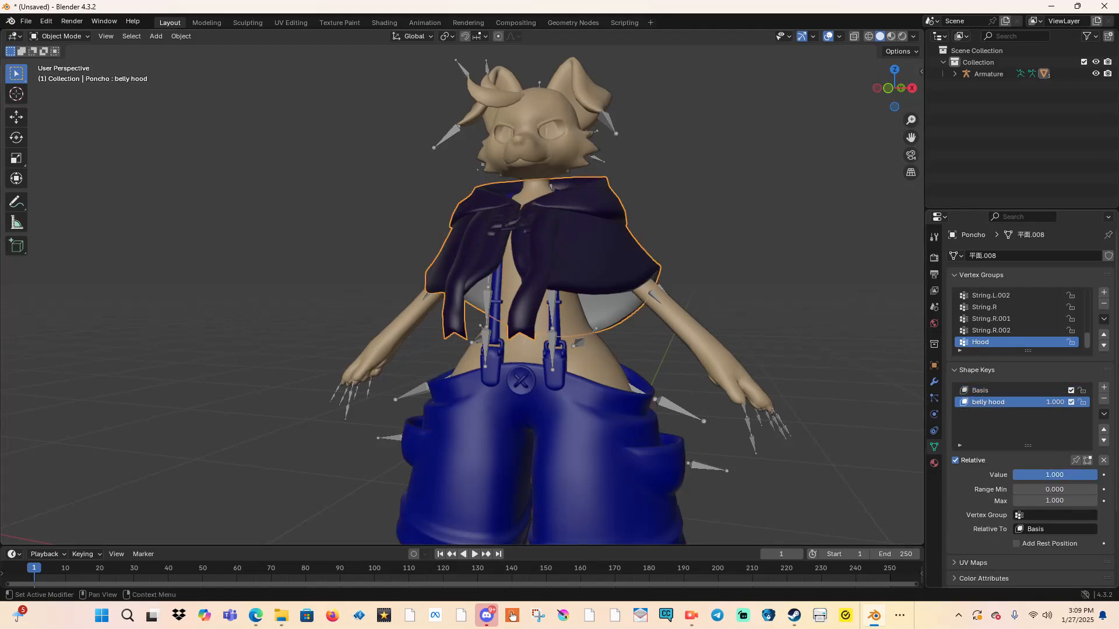
drag(1069, 475, 984, 475)
Step: Select the Body mesh and display the avatar in Material Preview shading
middle_drag(687, 326, 735, 322)
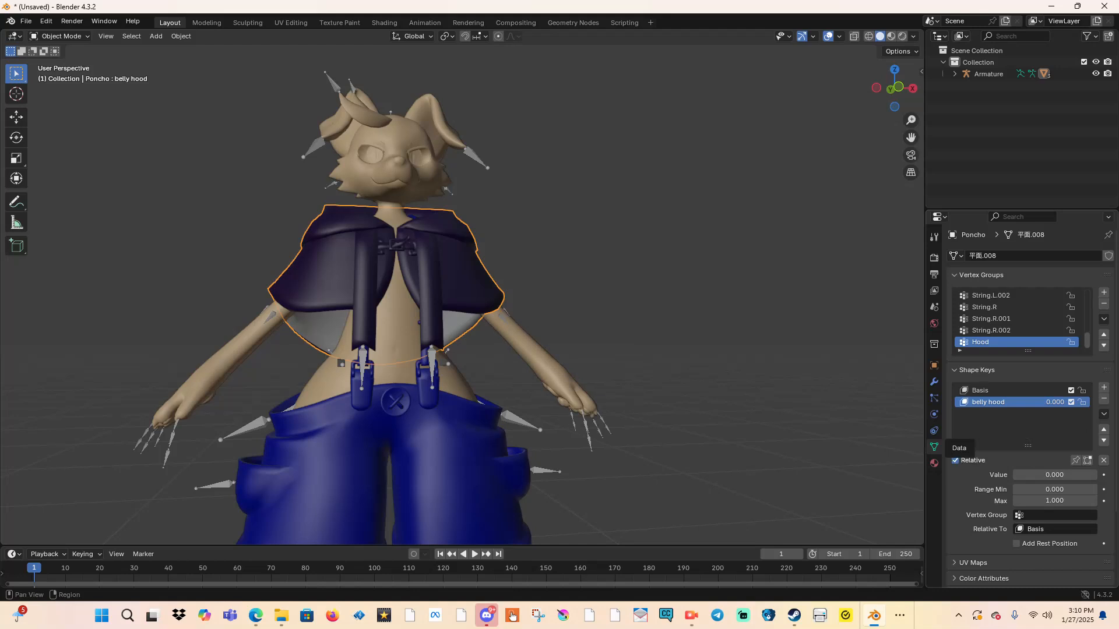
middle_drag(688, 332, 632, 370)
scroll(629, 362, up, 2)
click(615, 379)
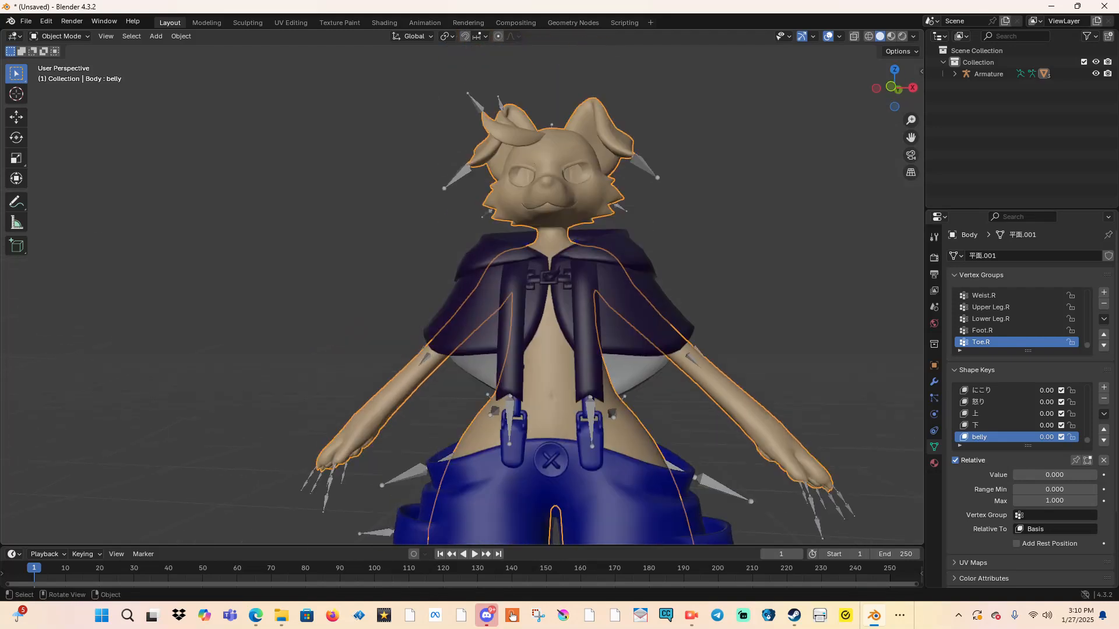
click(891, 36)
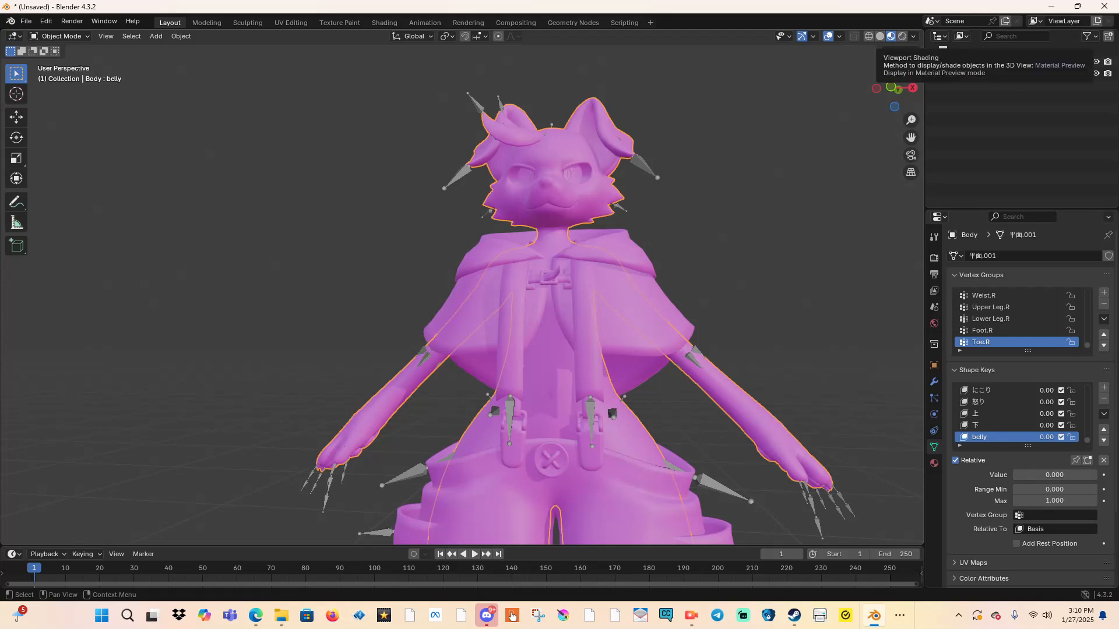
middle_drag(629, 245, 654, 278)
shift+middle_drag(467, 222, 521, 313)
mouse_move(522, 313)
middle_down()
mouse_move(505, 152)
mouse_move(514, 211)
mouse_move(515, 158)
mouse_move(526, 173)
middle_up()
shift+middle_drag(526, 173, 487, 125)
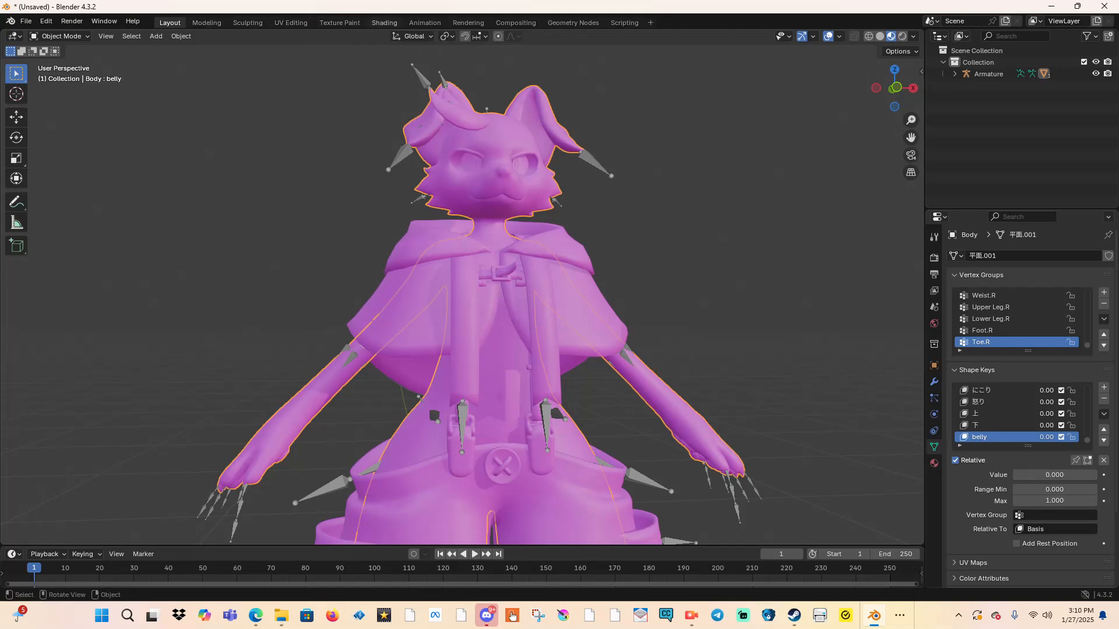
Step: Switch to the Shading workspace with the avatar's head and torso shown up close
click(384, 22)
scroll(548, 195, up, 12)
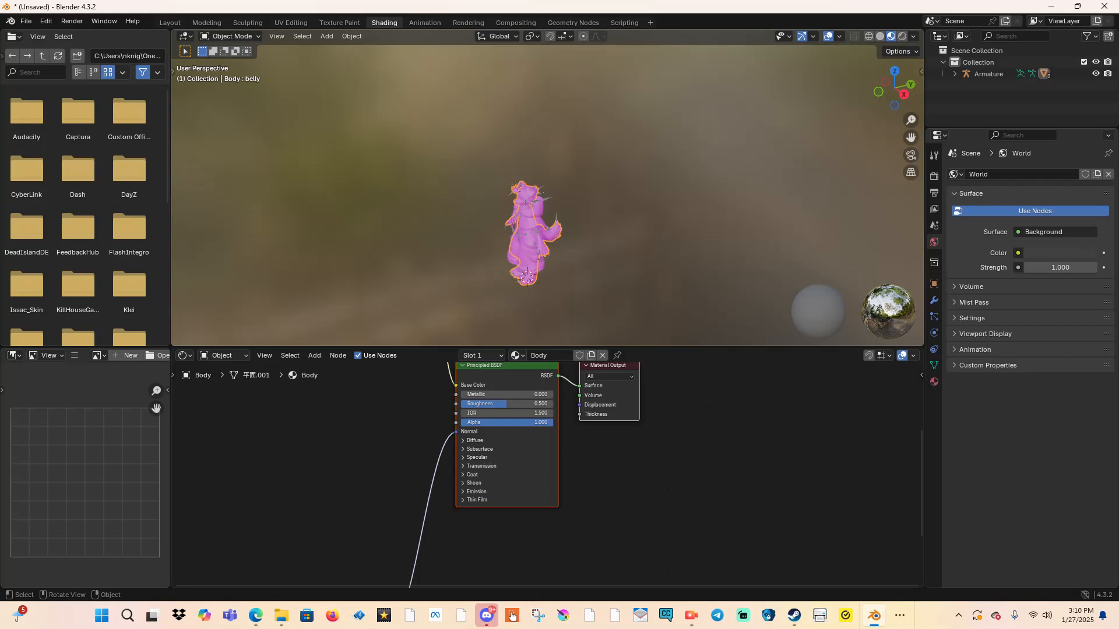
middle_drag(524, 204, 585, 59)
middle_drag(584, 58, 629, 43)
shift+middle_drag(629, 44, 626, 167)
scroll(548, 196, up, 4)
Step: Examine the Body material's Image Texture and Principled BSDF nodes, its material slot and the list of available materials
middle_drag(548, 431, 681, 549)
scroll(548, 476, down, 2)
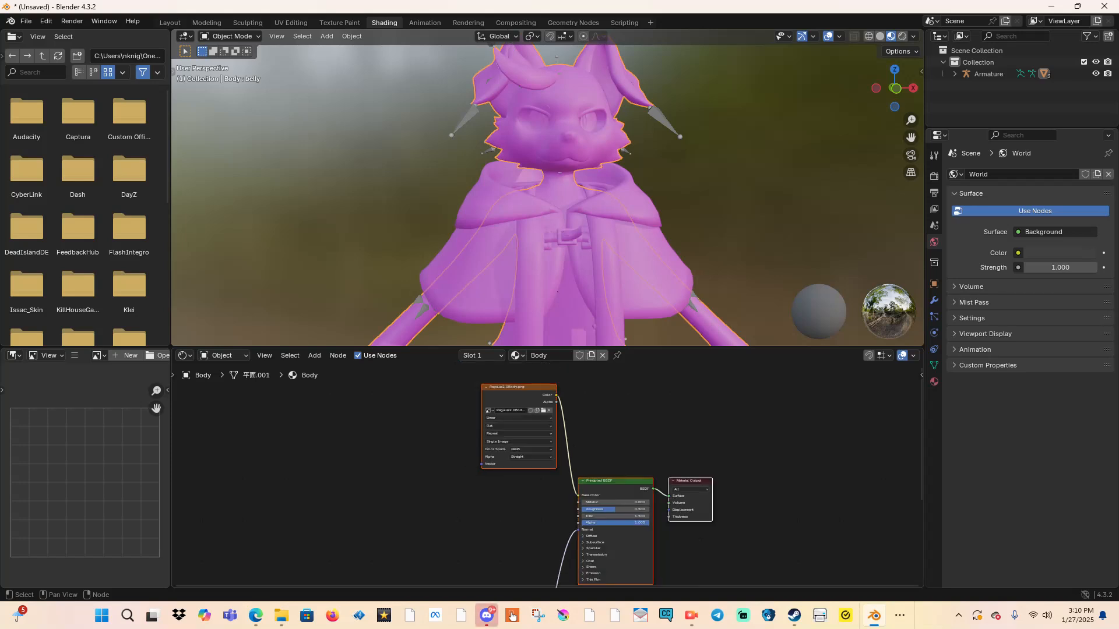
middle_drag(548, 476, 521, 460)
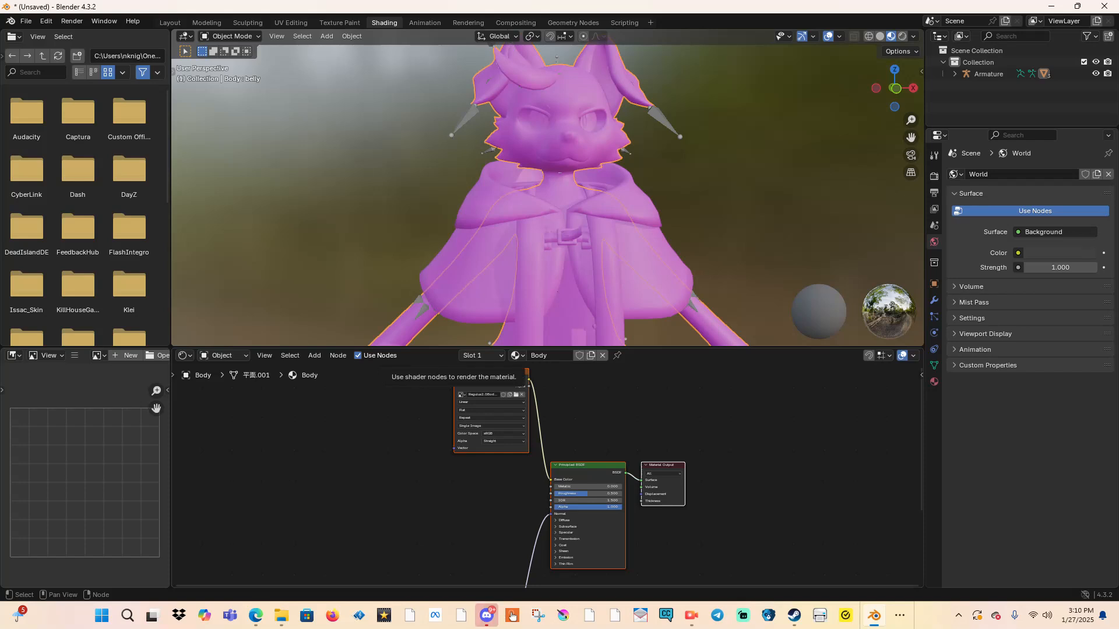
mouse_move(490, 373)
mouse_down()
mouse_move(459, 411)
mouse_move(488, 380)
mouse_up()
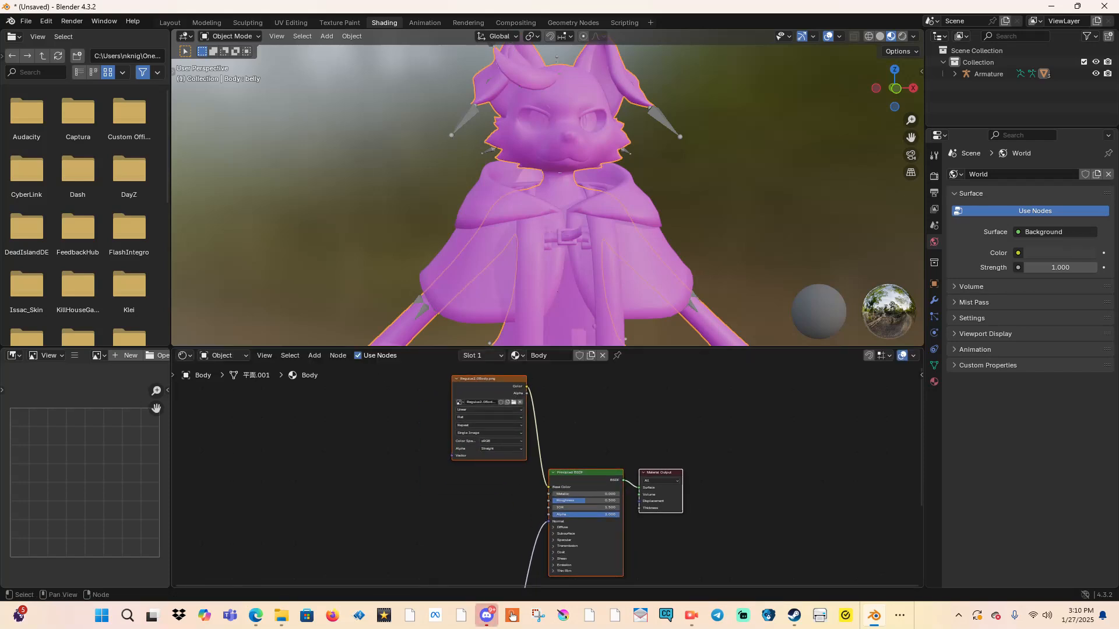
scroll(549, 475, up, 3)
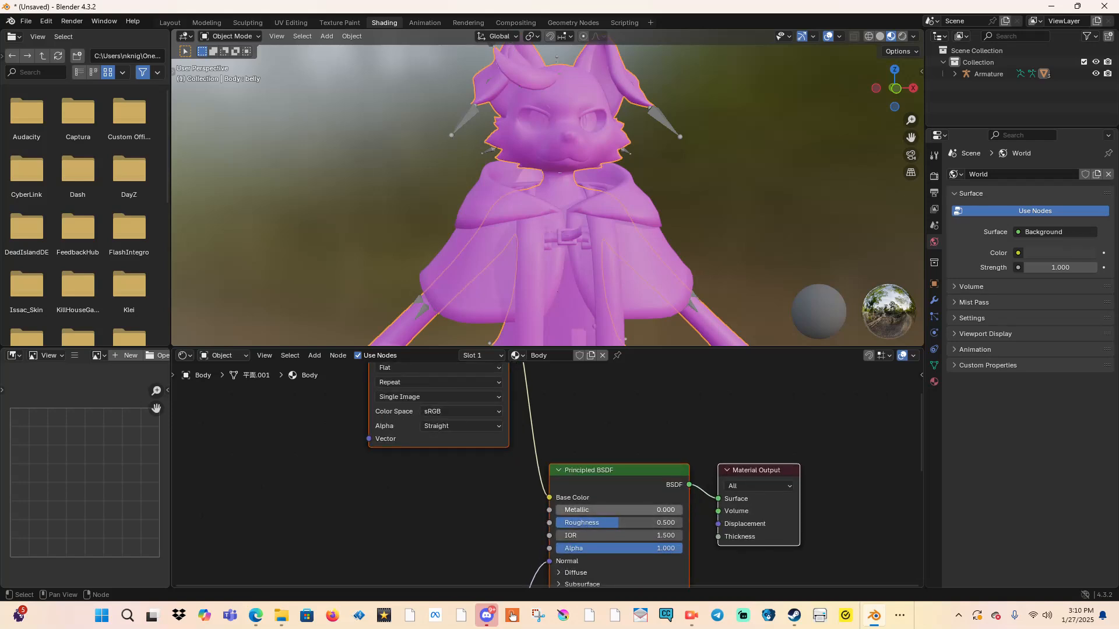
mouse_move(612, 475)
mouse_down()
mouse_move(644, 435)
mouse_move(625, 474)
mouse_up()
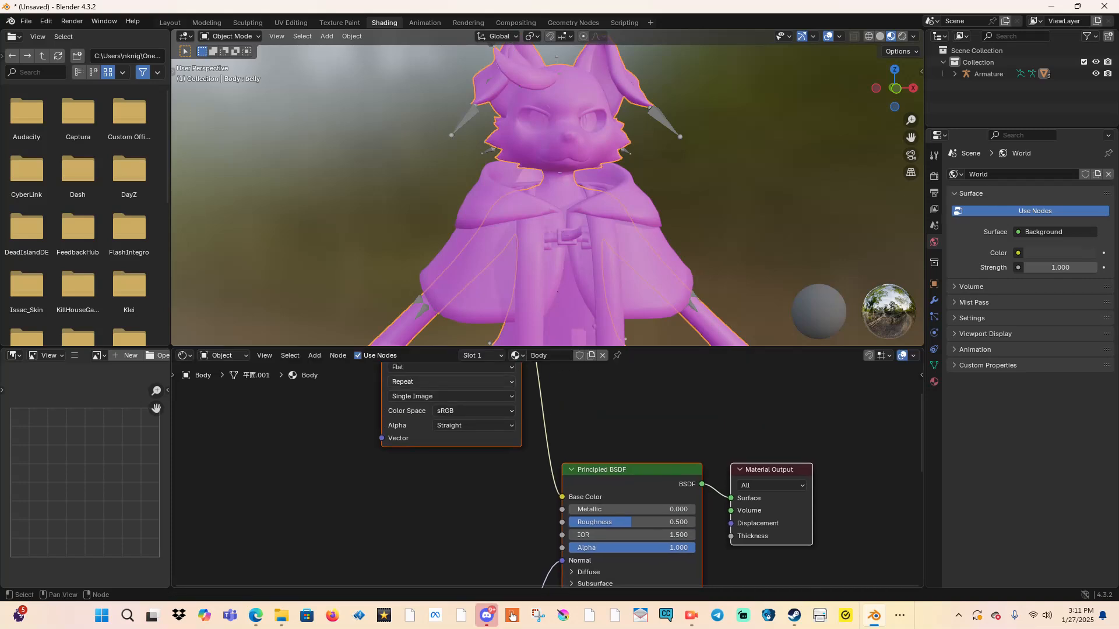
click(482, 355)
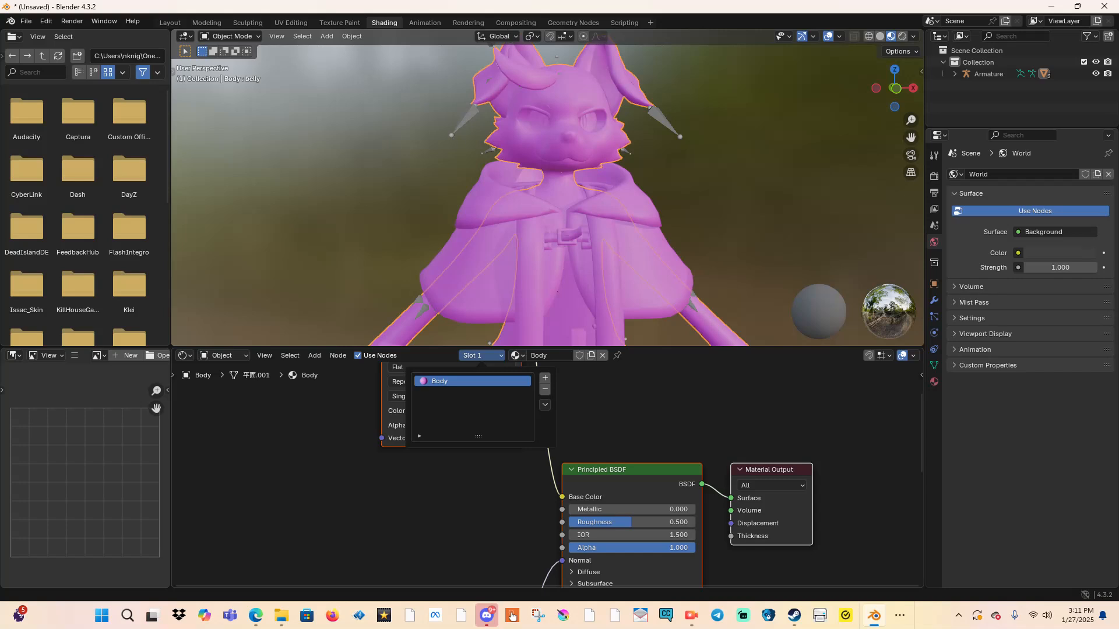
middle_drag(524, 244, 578, 201)
middle_drag(570, 256, 518, 299)
click(517, 355)
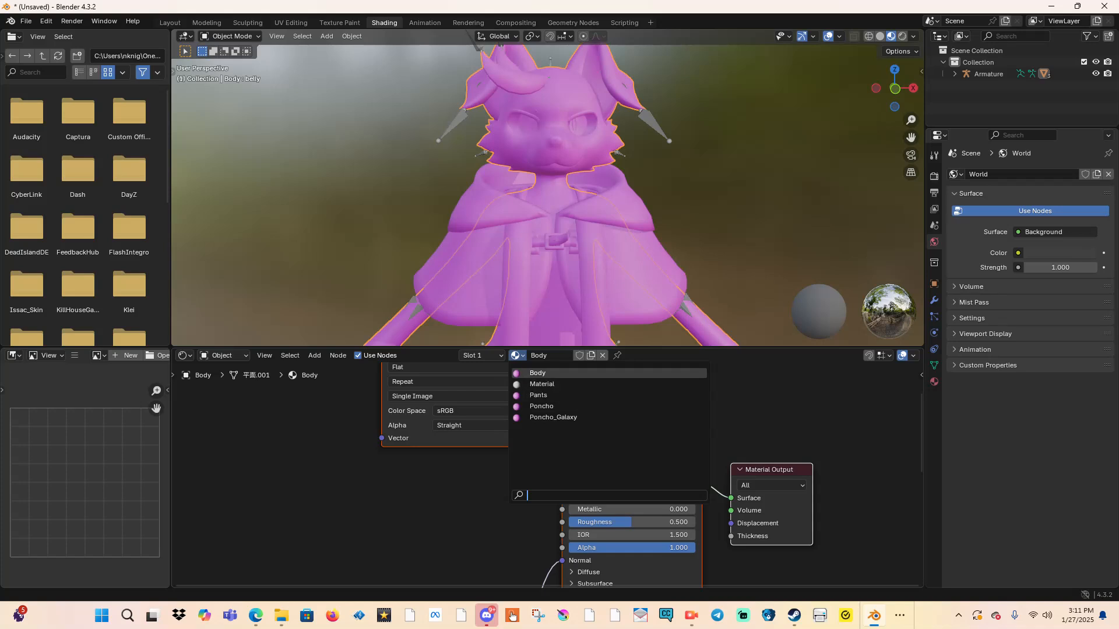
middle_drag(464, 412, 526, 519)
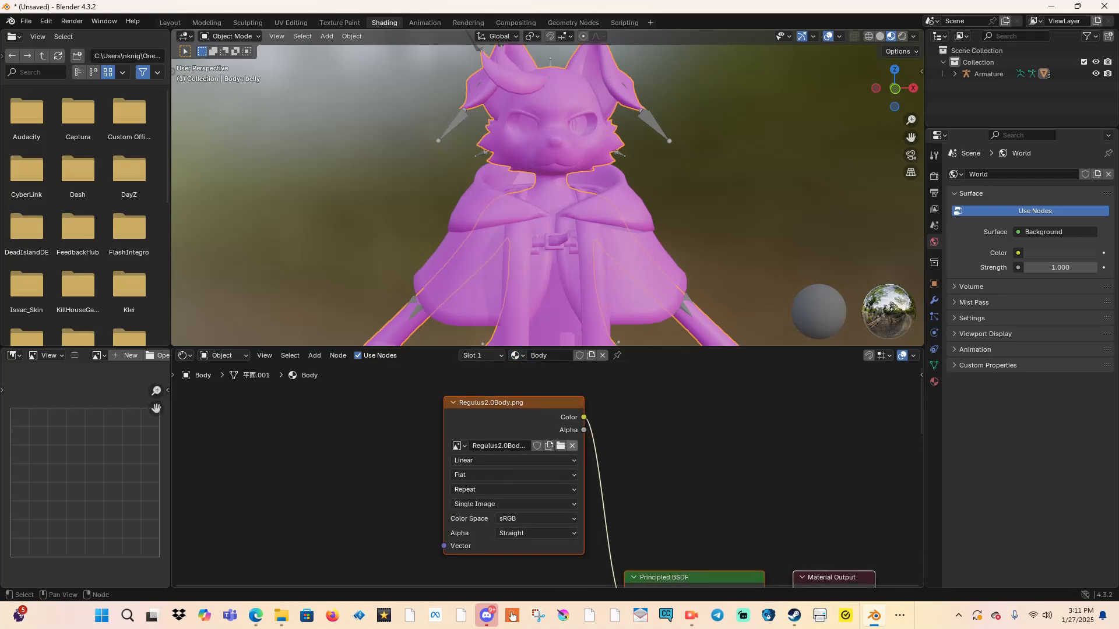
Step: Unlink Regulus2.0Body.png from the Body material's image node and create a blank Untitled image of 1024 × 1024 px
click(572, 446)
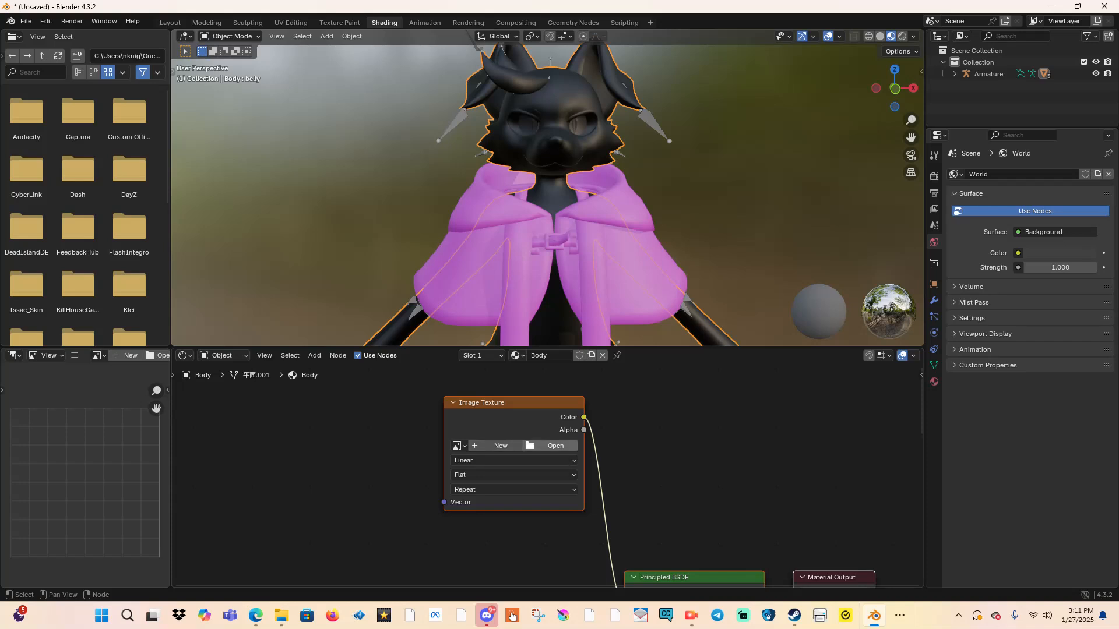
click(501, 445)
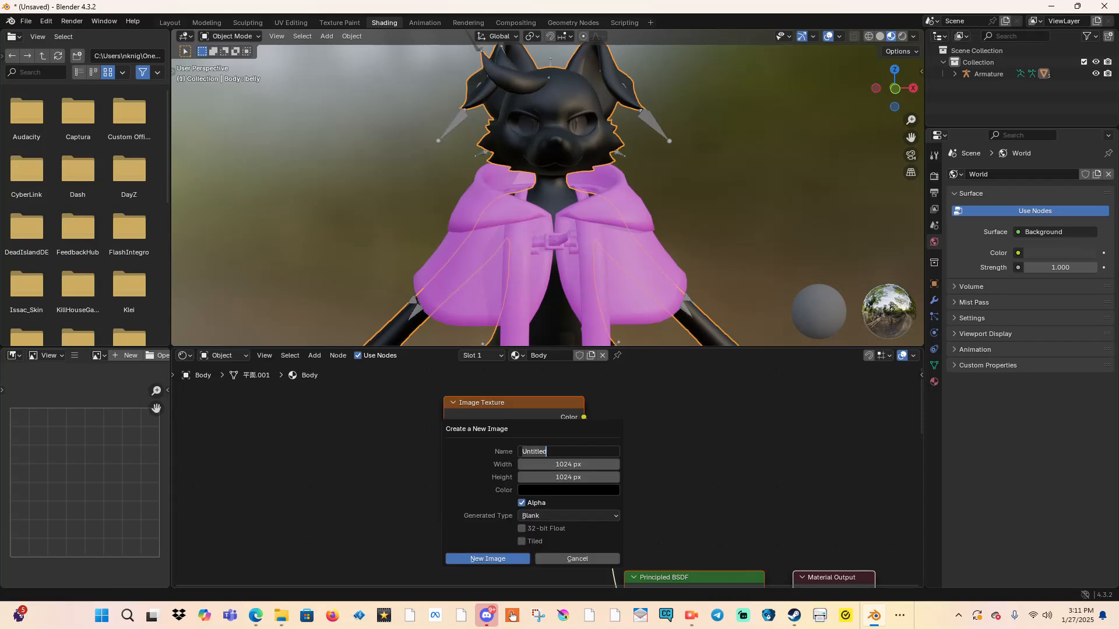
key(Return)
scroll(548, 192, down, 4)
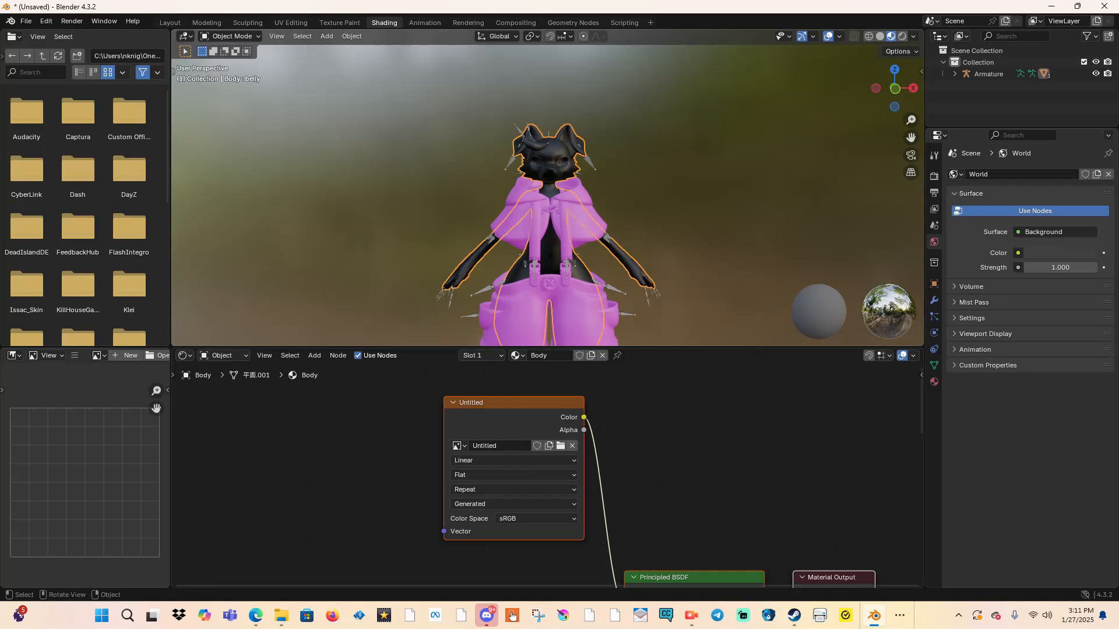
Step: Unlink the Untitled image and create another blank image of 1024 × 1024 px with Alpha in its place
click(572, 446)
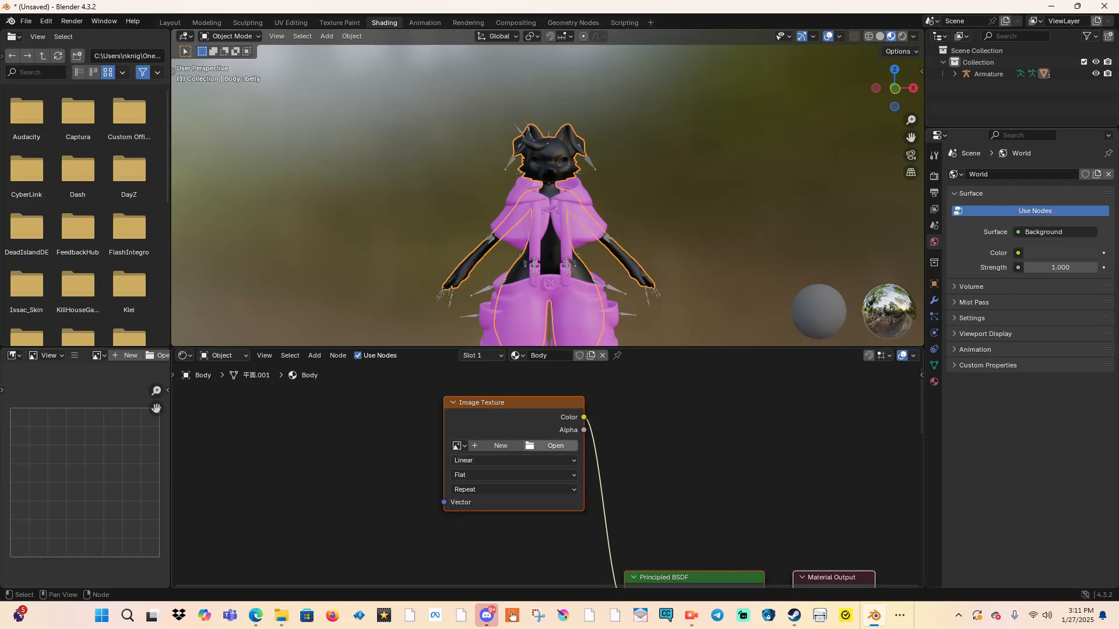
click(501, 445)
key(Tab)
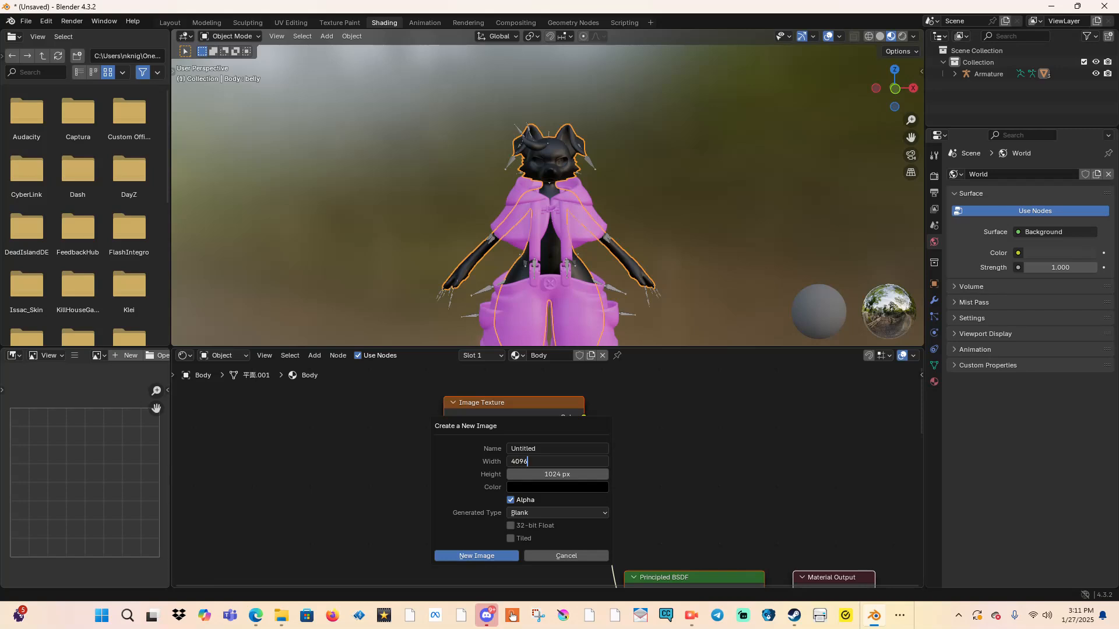
key(Return)
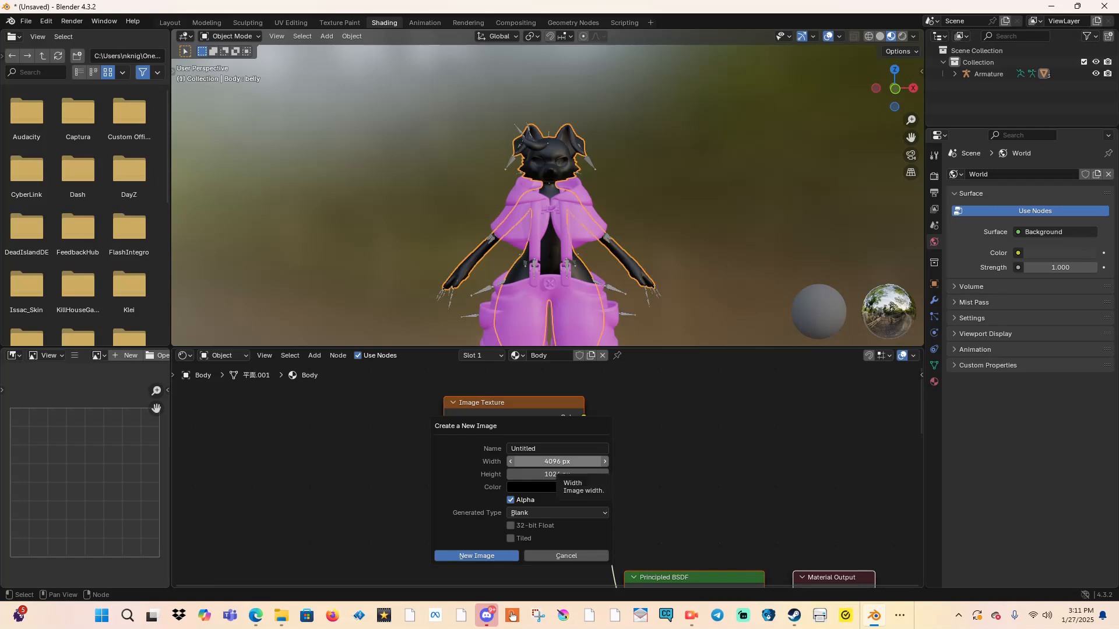
click(557, 461)
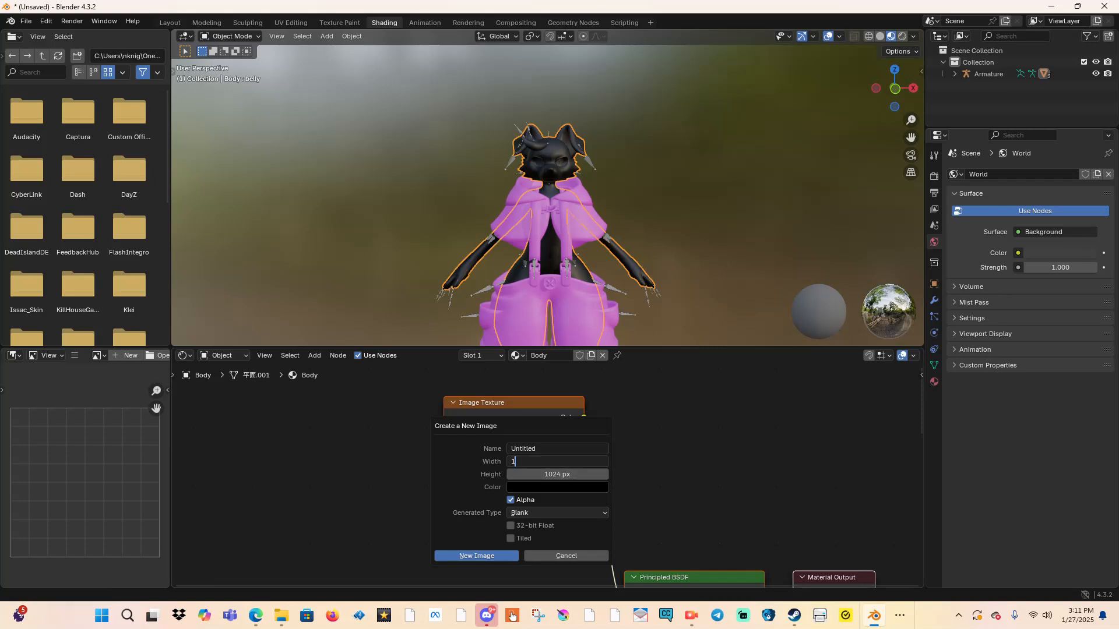
text(1024)
key(Return)
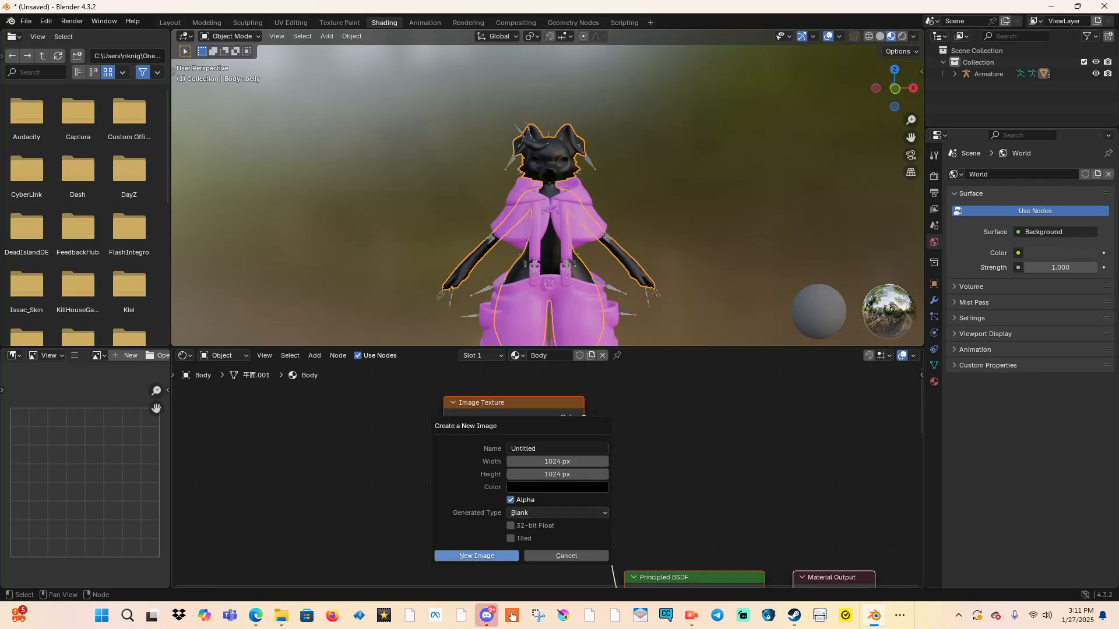
key(Return)
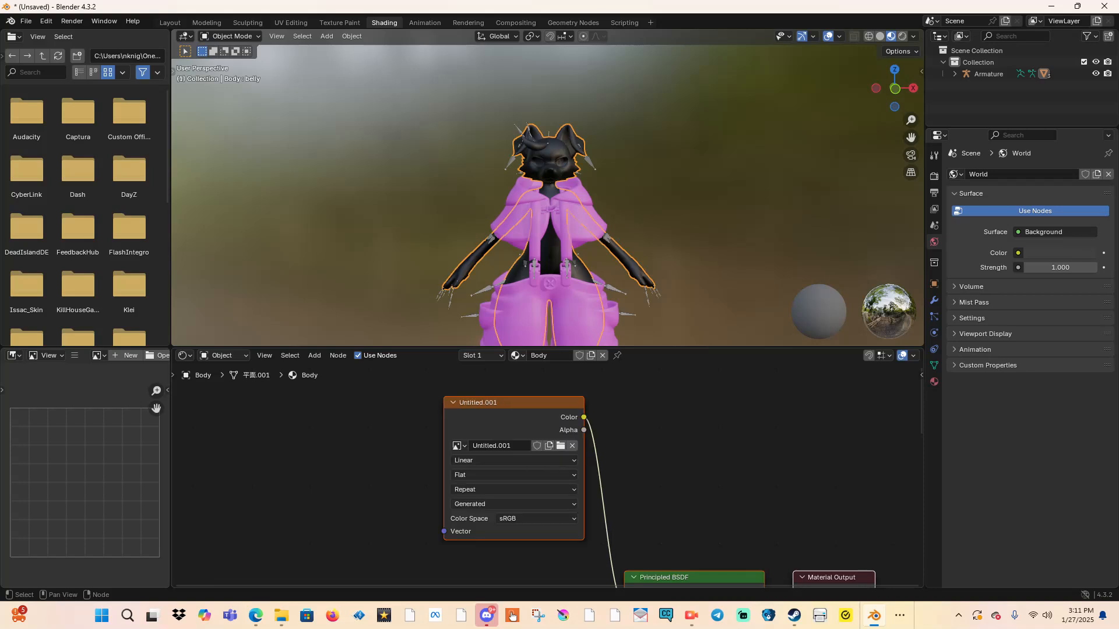
Step: Disconnect the image texture from the Principled BSDF's Base Color input and set the Base Color to red
middle_drag(670, 495, 647, 418)
drag(602, 526, 547, 504)
middle_drag(547, 460, 512, 537)
scroll(532, 434, down, 2)
drag(532, 431, 557, 432)
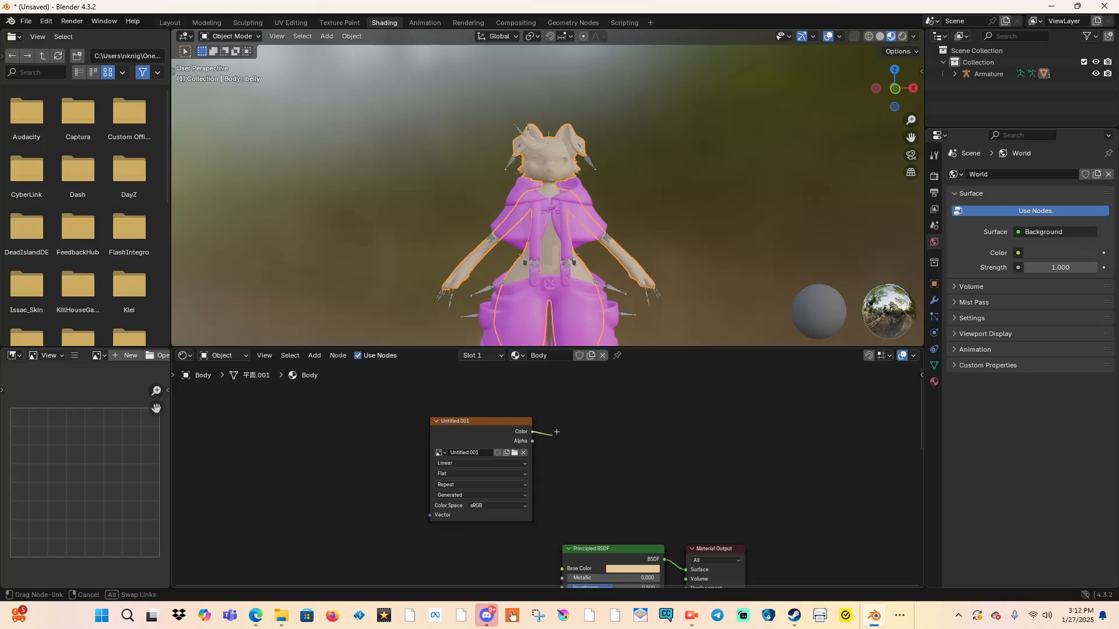
drag(563, 481, 562, 568)
middle_drag(562, 563, 575, 495)
drag(574, 501, 555, 495)
click(643, 501)
drag(652, 411, 655, 431)
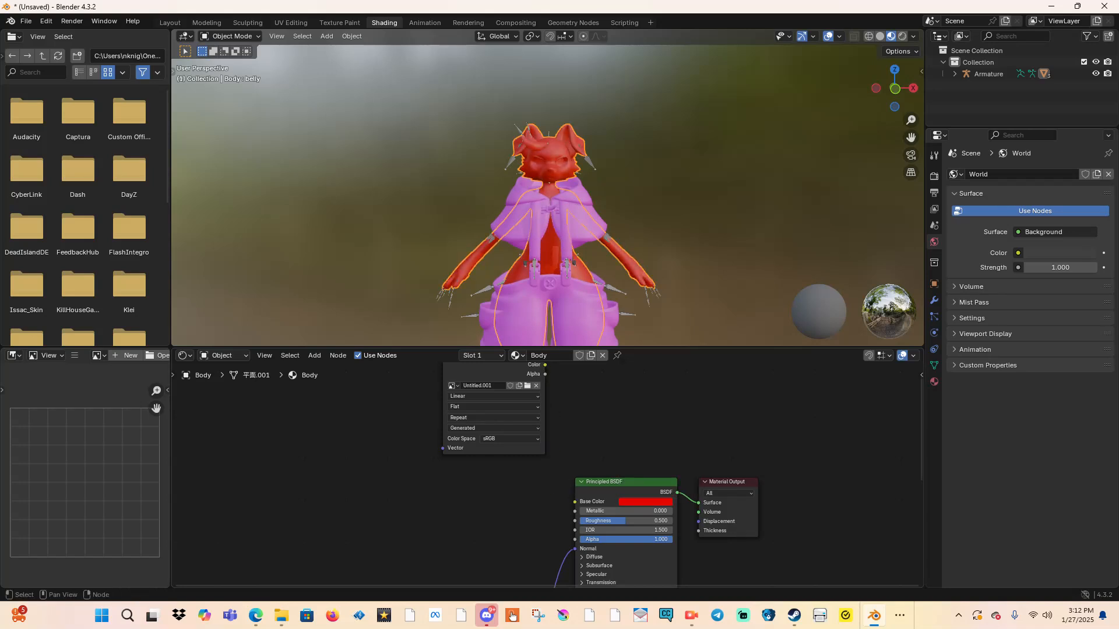
Step: Connect the Untitled.001 image node's Color output to the Principled BSDF's Base Color
middle_drag(640, 511, 626, 569)
drag(529, 421, 559, 558)
middle_drag(559, 558, 565, 494)
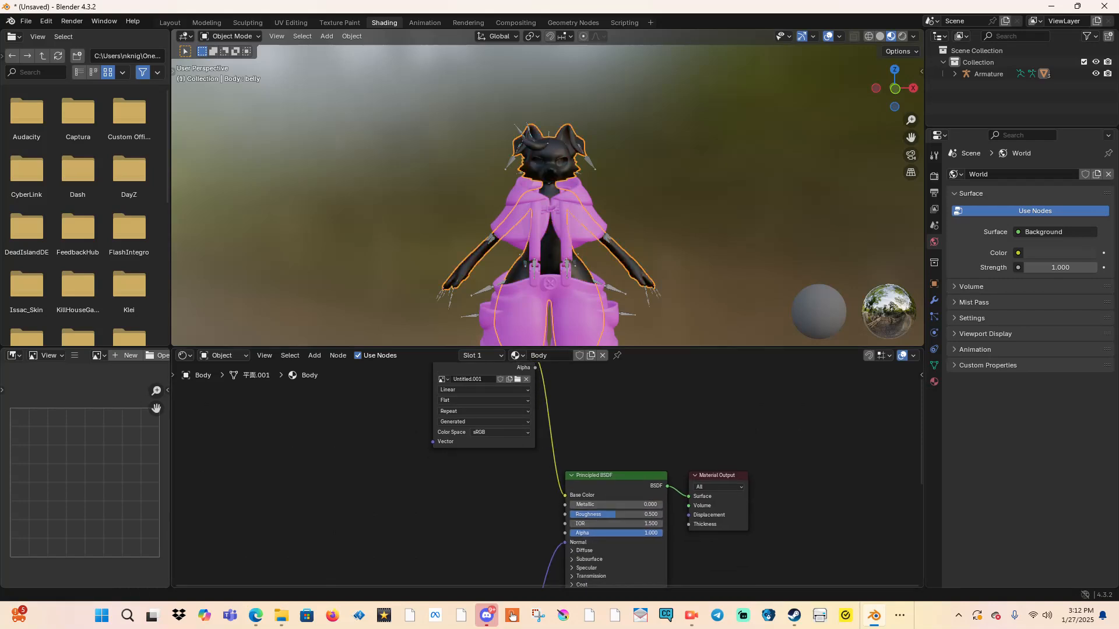
middle_drag(589, 436, 628, 566)
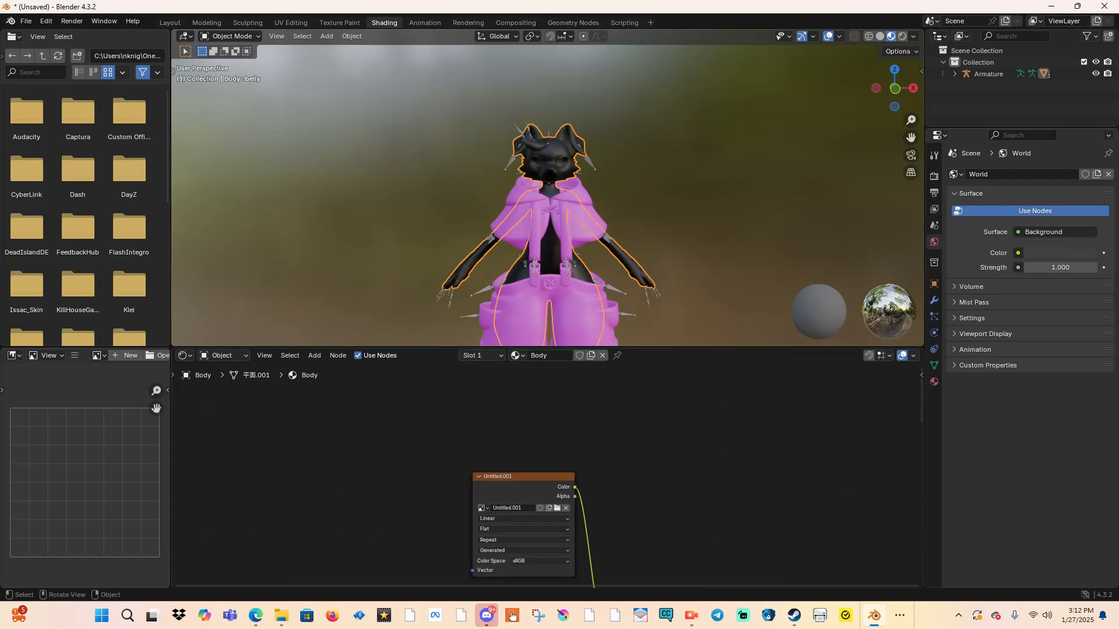
Step: Switch to the Texture Paint workspace with the whole body texture layout and the avatar in full view
scroll(544, 181, up, 6)
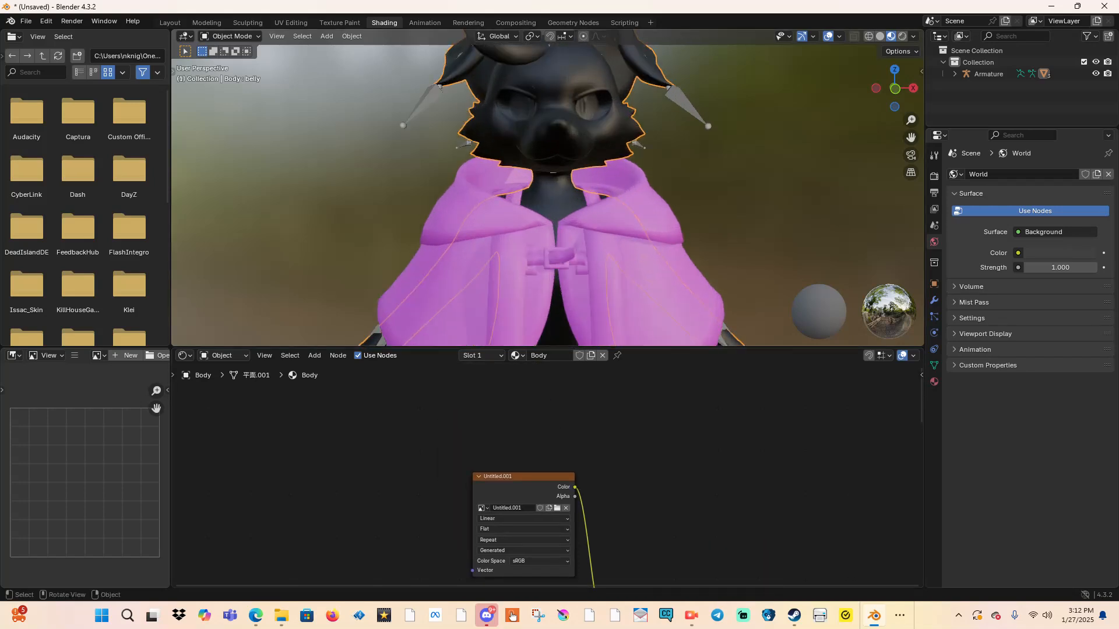
click(339, 22)
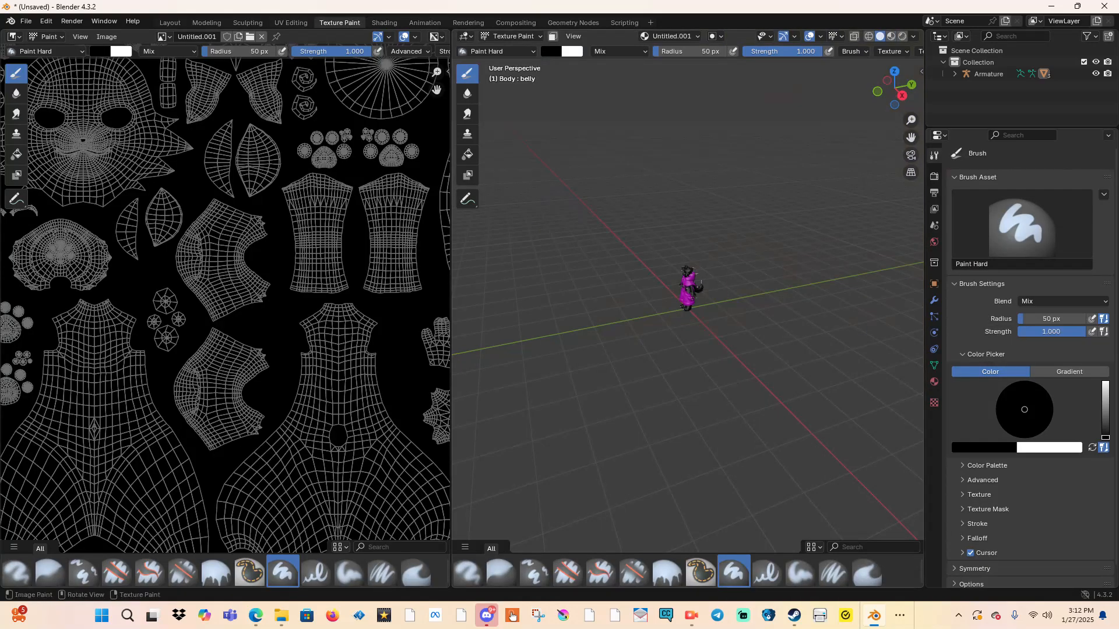
scroll(411, 227, down, 4)
scroll(726, 297, up, 10)
middle_drag(727, 297, 767, 291)
shift+middle_drag(670, 256, 683, 406)
scroll(682, 317, up, 2)
shift+middle_drag(682, 317, 690, 375)
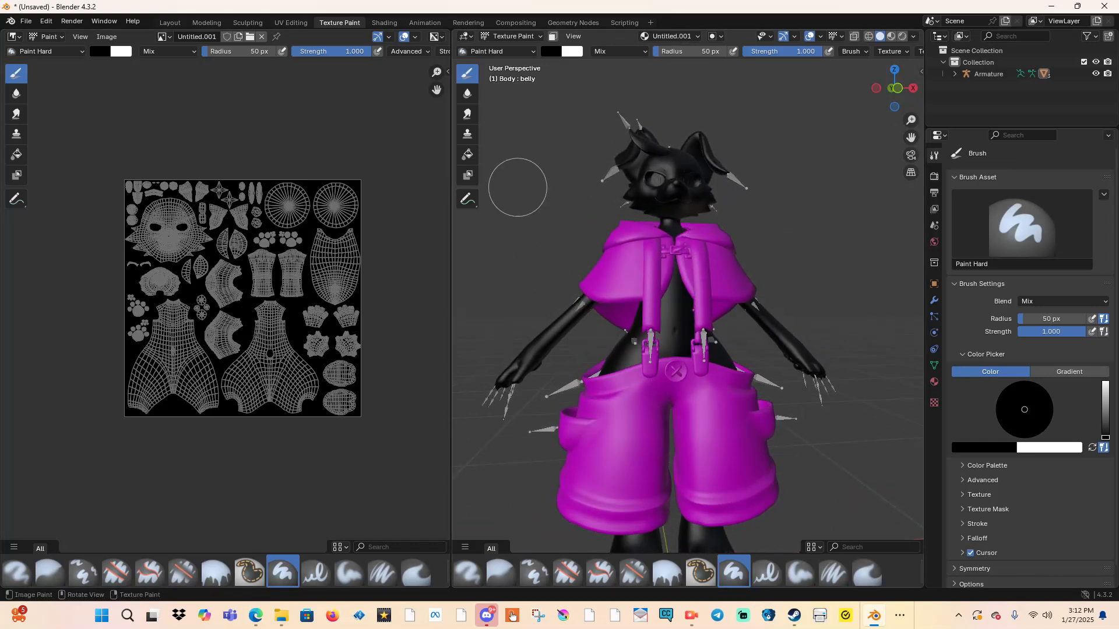
Step: Change the Body mesh from Texture Paint to Object Mode and enter Edit Mode
click(509, 36)
click(513, 49)
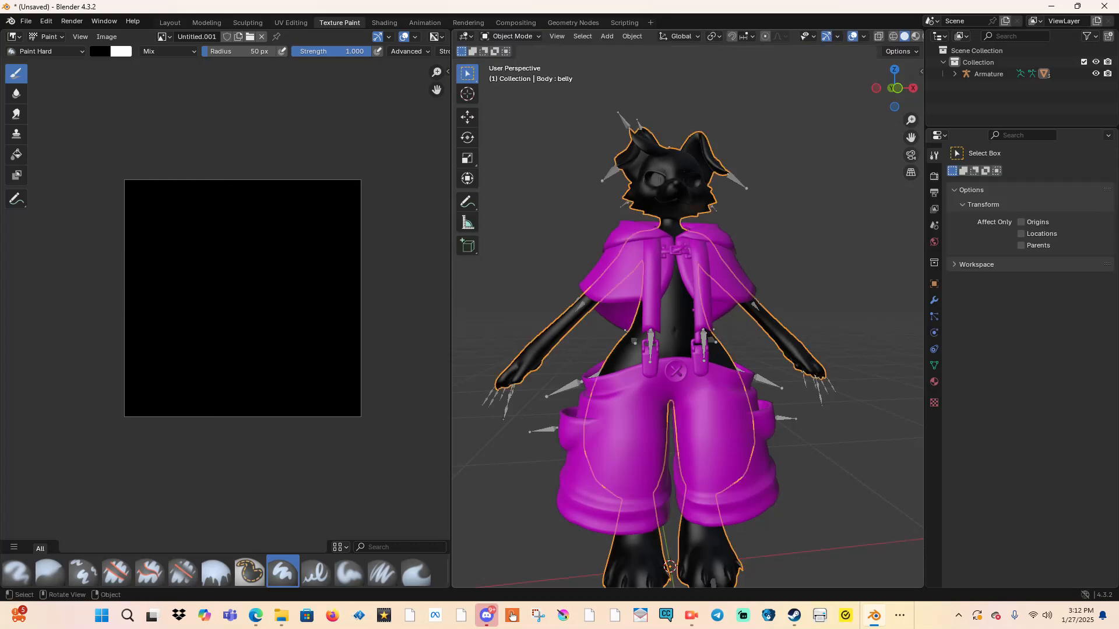
click(510, 36)
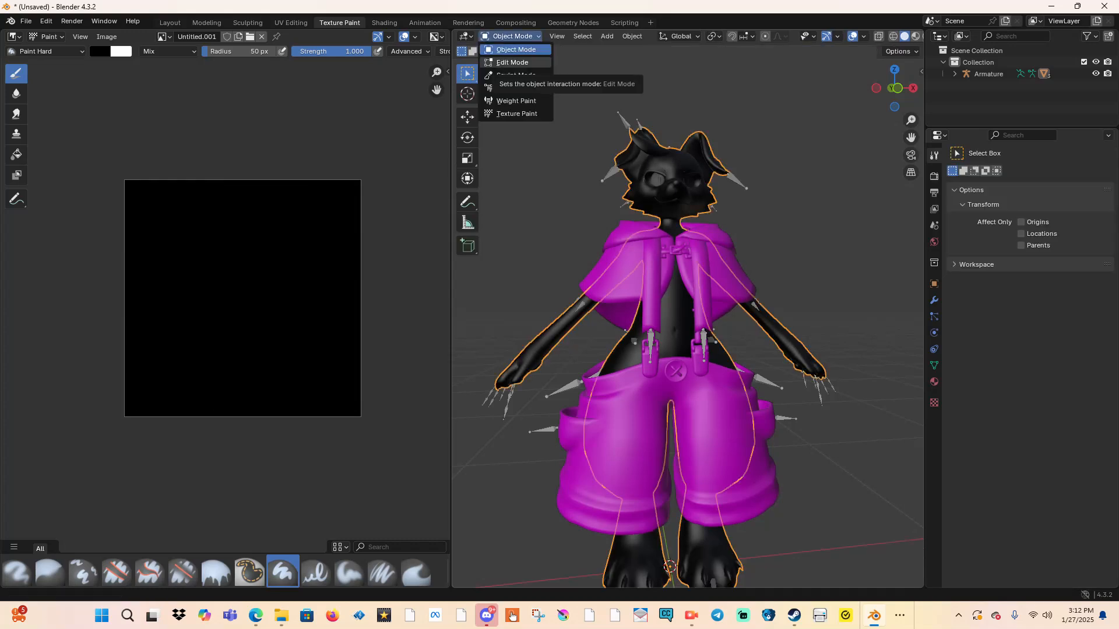
click(512, 62)
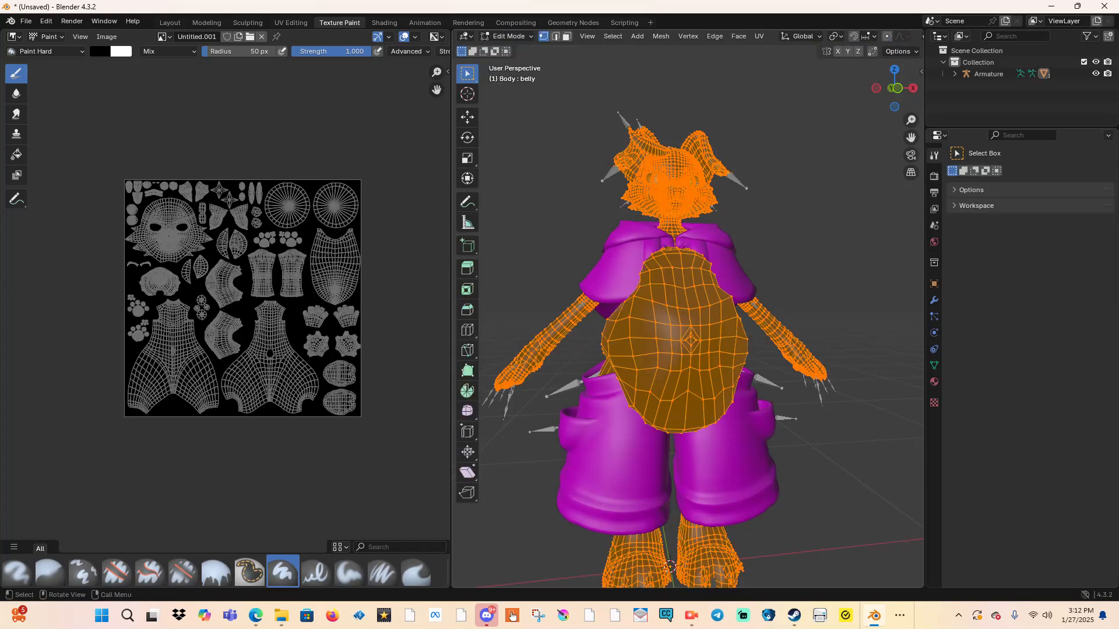
scroll(688, 309, up, 6)
scroll(688, 309, down, 8)
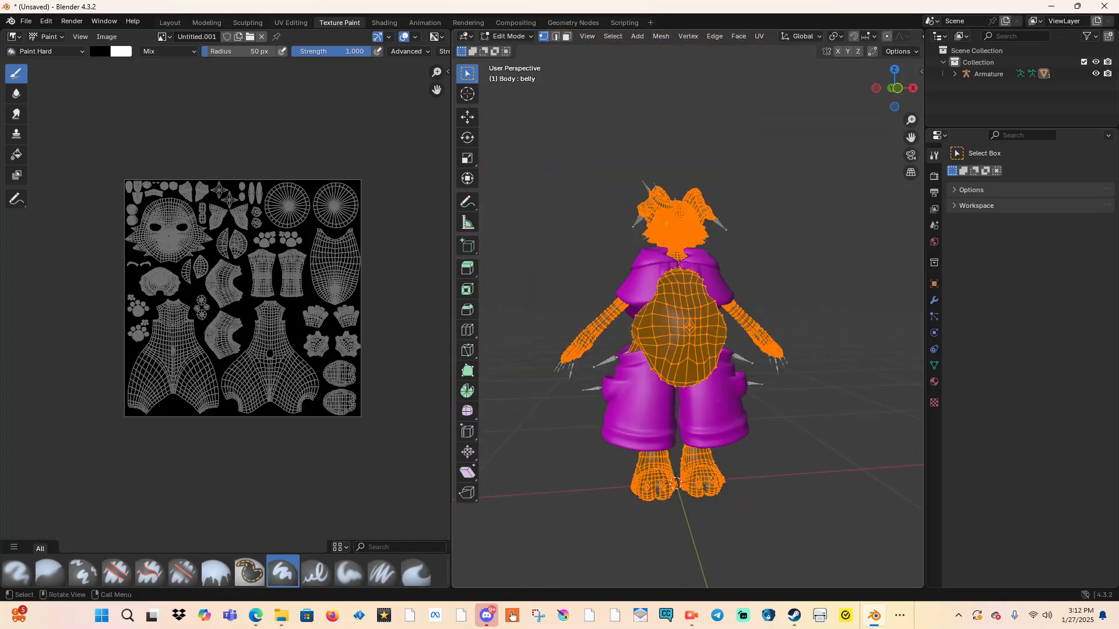
key(alt+a)
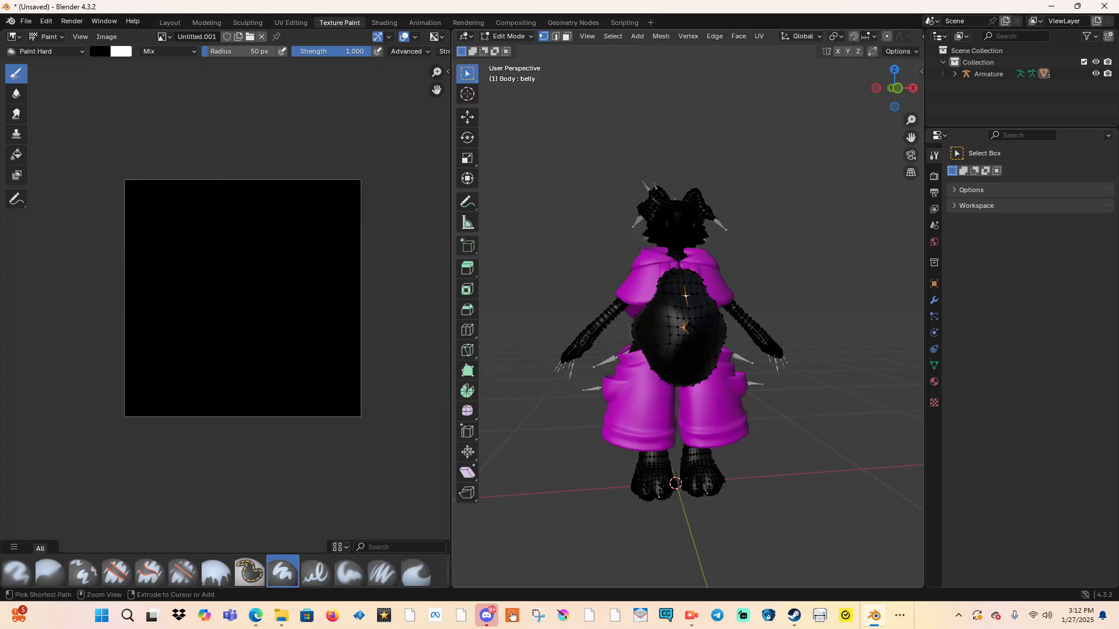
key(ctrl+z)
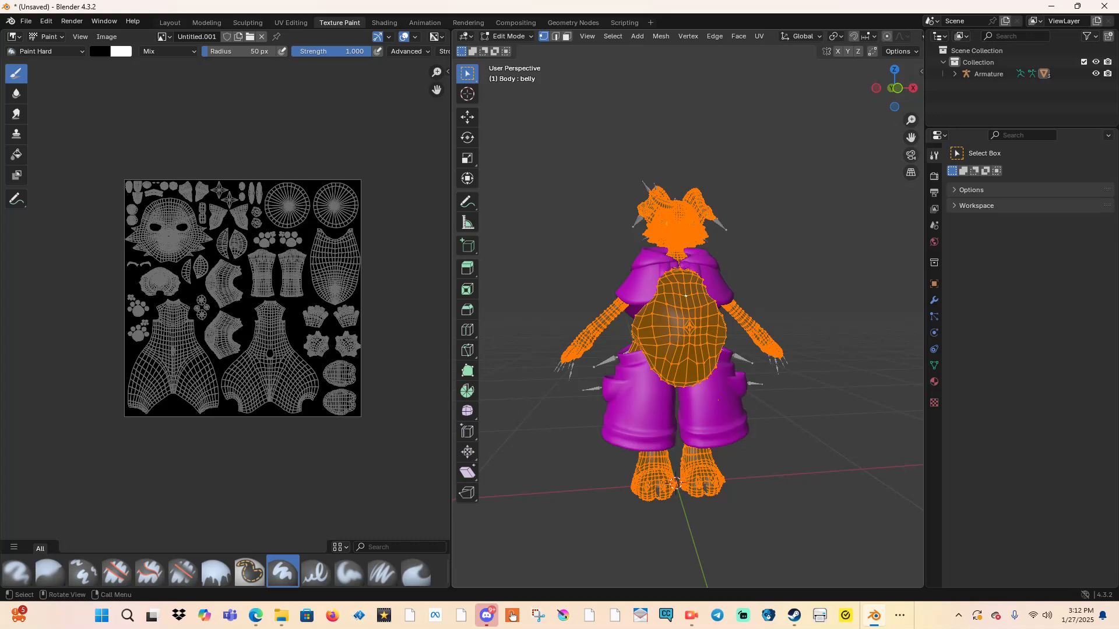
click(507, 37)
click(513, 49)
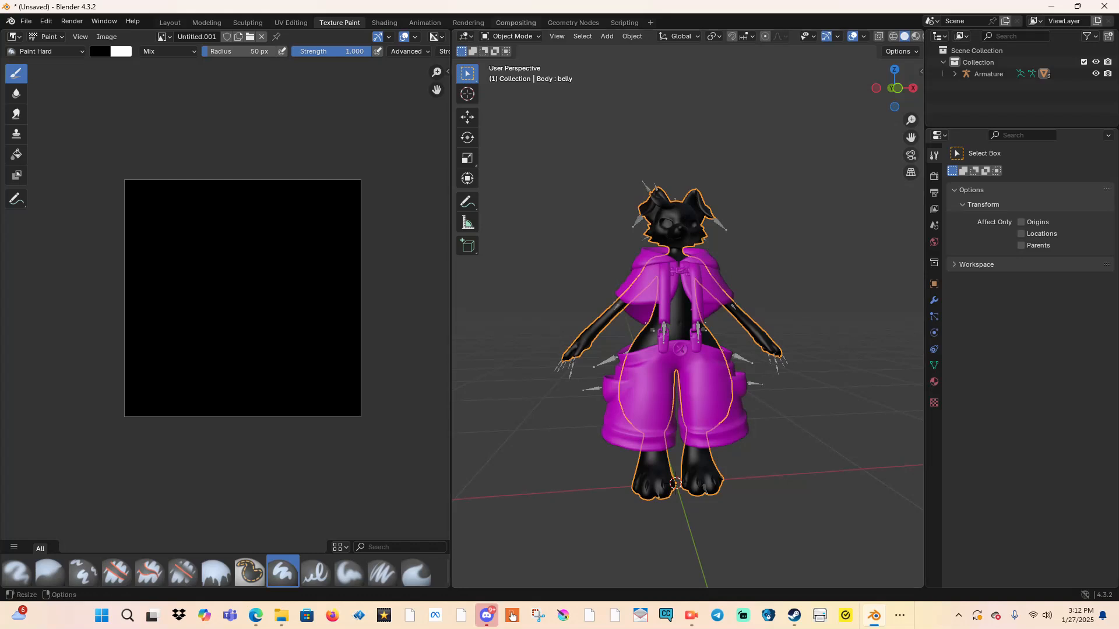
click(511, 36)
click(512, 62)
scroll(688, 326, up, 2)
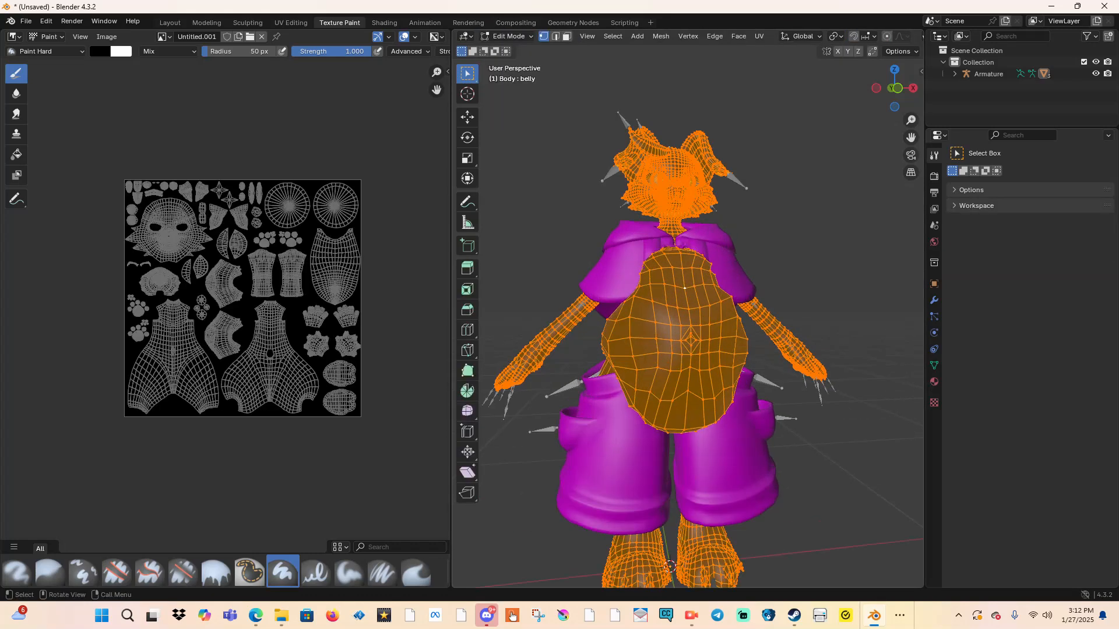
Step: Return the Body mesh from Edit Mode to Object Mode and switch it to Texture Paint mode
click(508, 36)
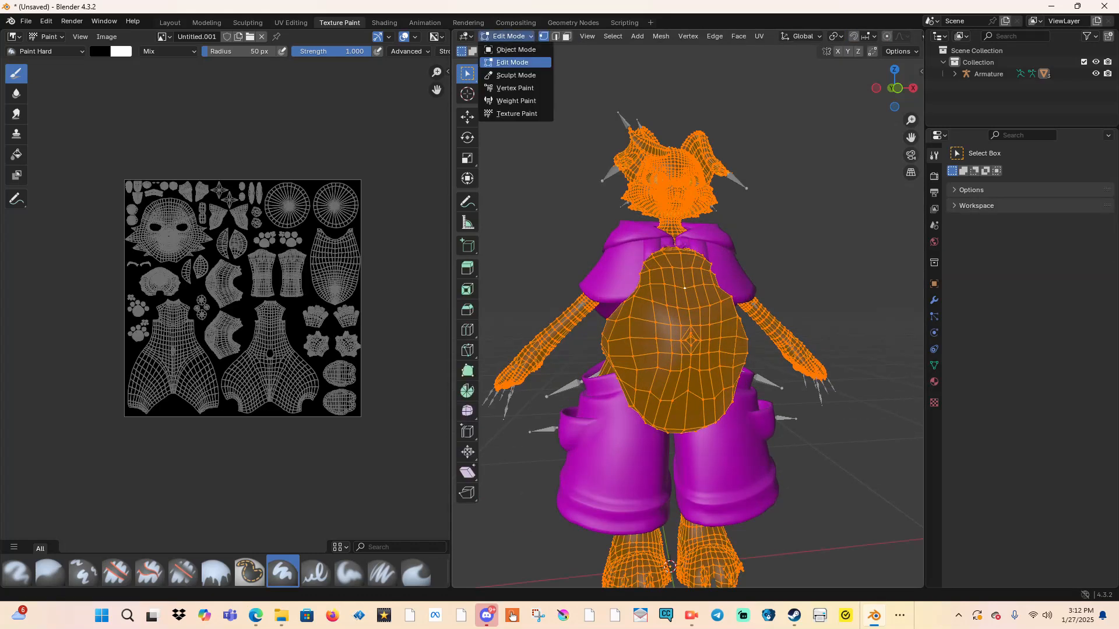
click(513, 51)
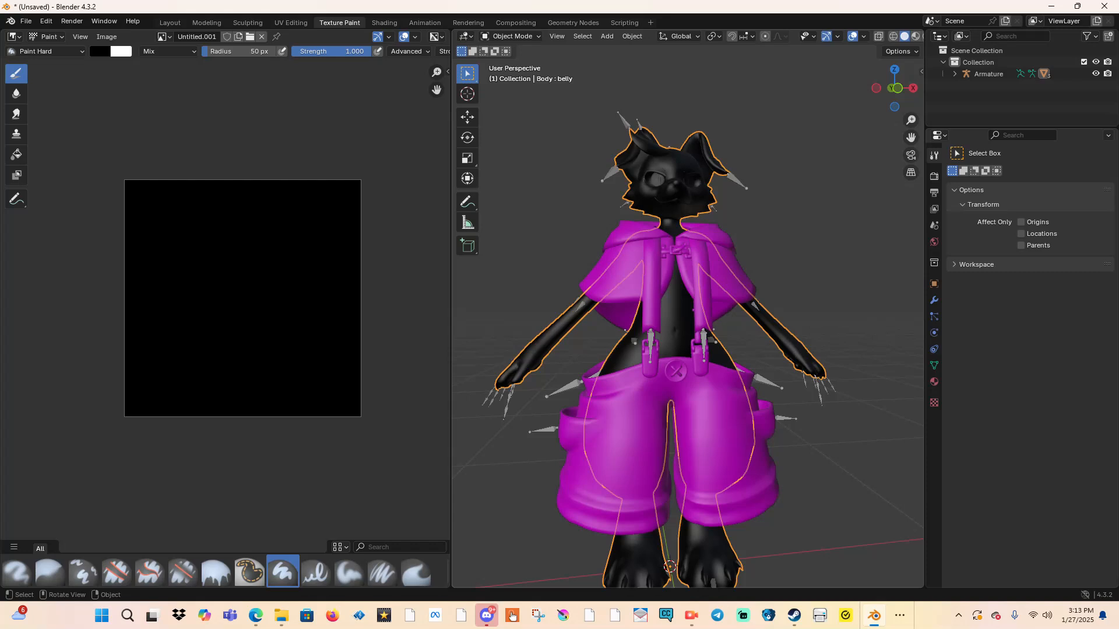
click(508, 36)
click(513, 108)
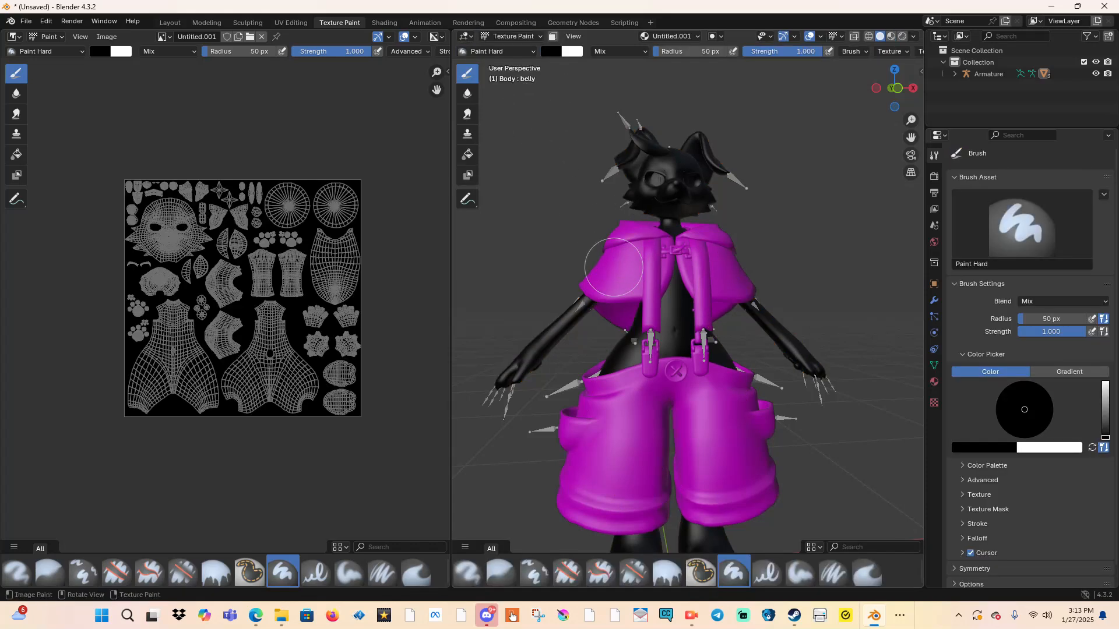
Step: Examine the unpainted avatar from several angles, ending with a close front view of its head and shoulders
scroll(635, 280, up, 2)
middle_drag(775, 279, 782, 246)
scroll(809, 57, down, 3)
scroll(687, 51, down, 8)
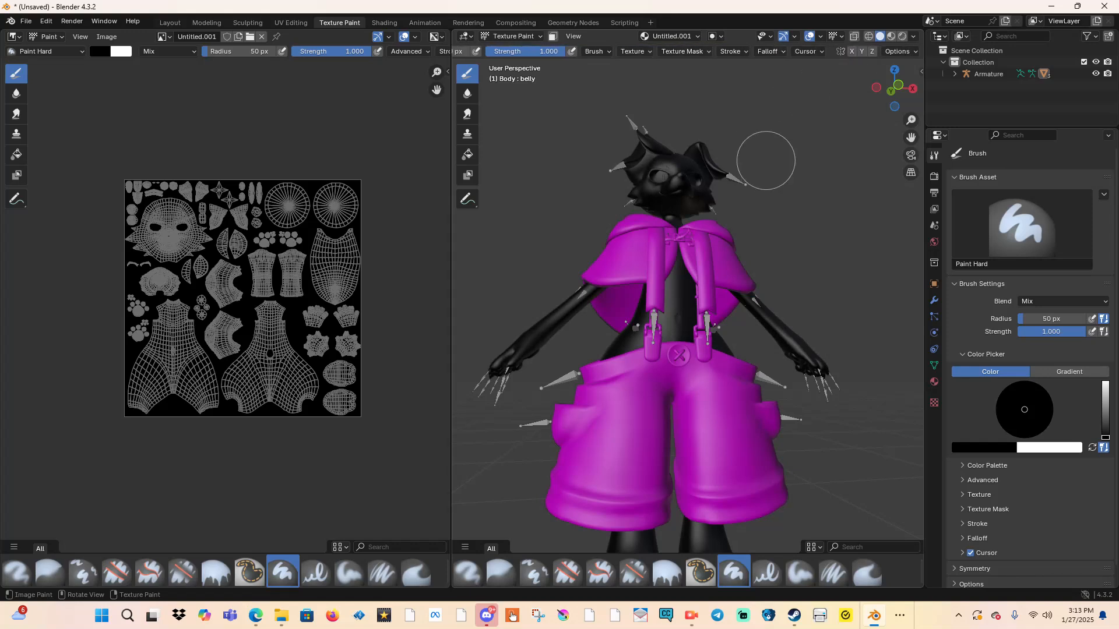
middle_drag(765, 161, 725, 199)
scroll(725, 200, up, 5)
middle_drag(604, 211, 686, 234)
scroll(657, 189, down, 5)
scroll(686, 235, up, 3)
shift+middle_drag(679, 191, 701, 252)
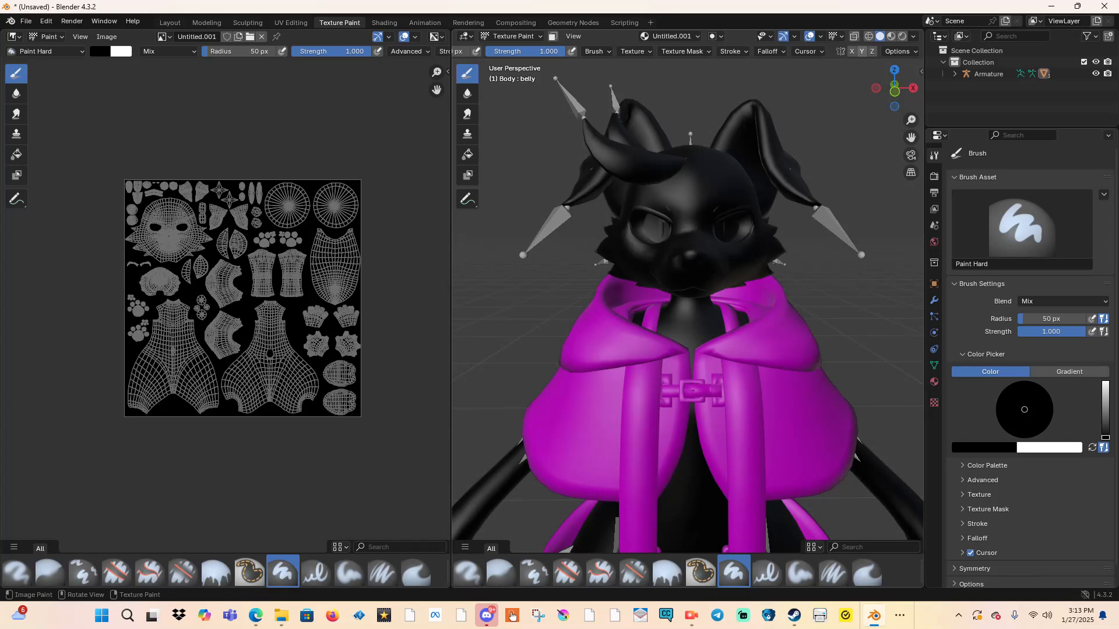
Step: Enable X-axis mesh symmetry for texture painting and dab black paint at the edge of the avatar's cheek
scroll(699, 51, up, 5)
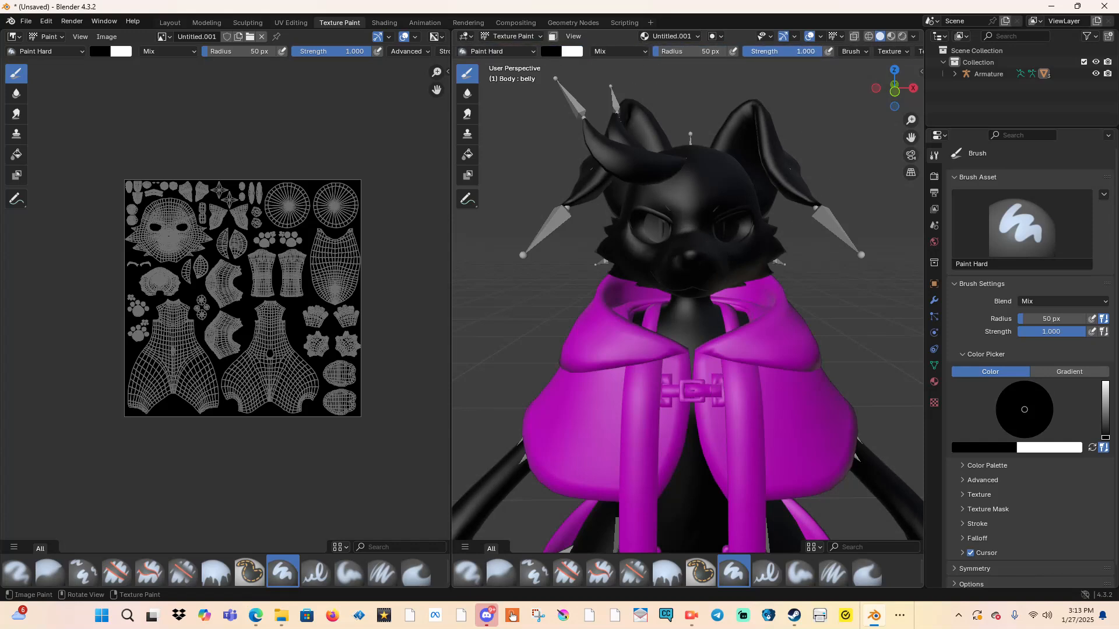
scroll(694, 52, down, 5)
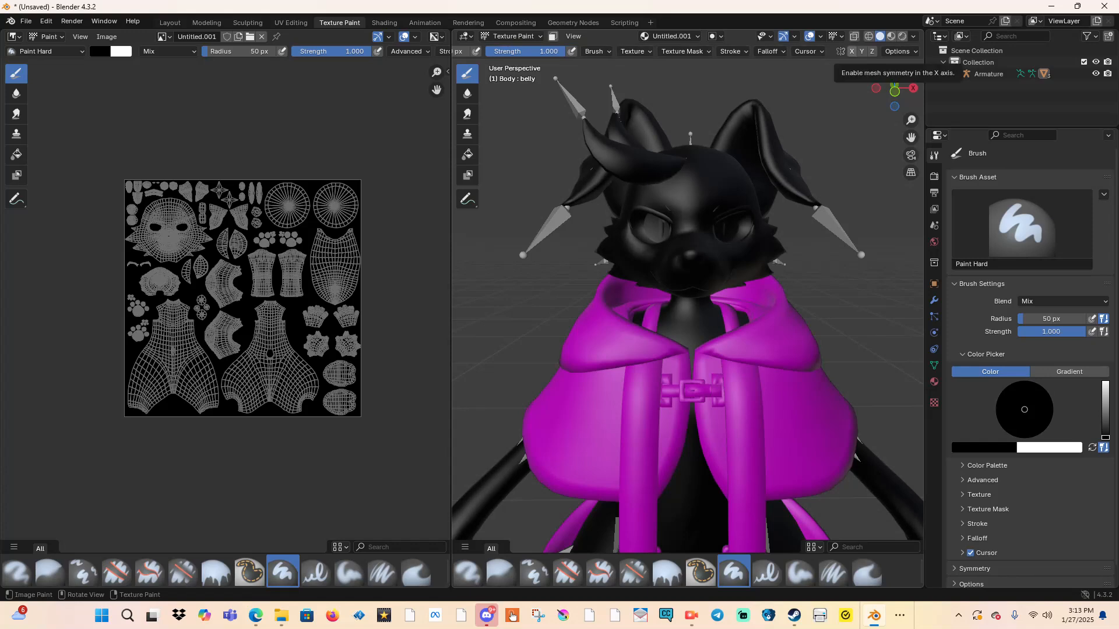
click(851, 51)
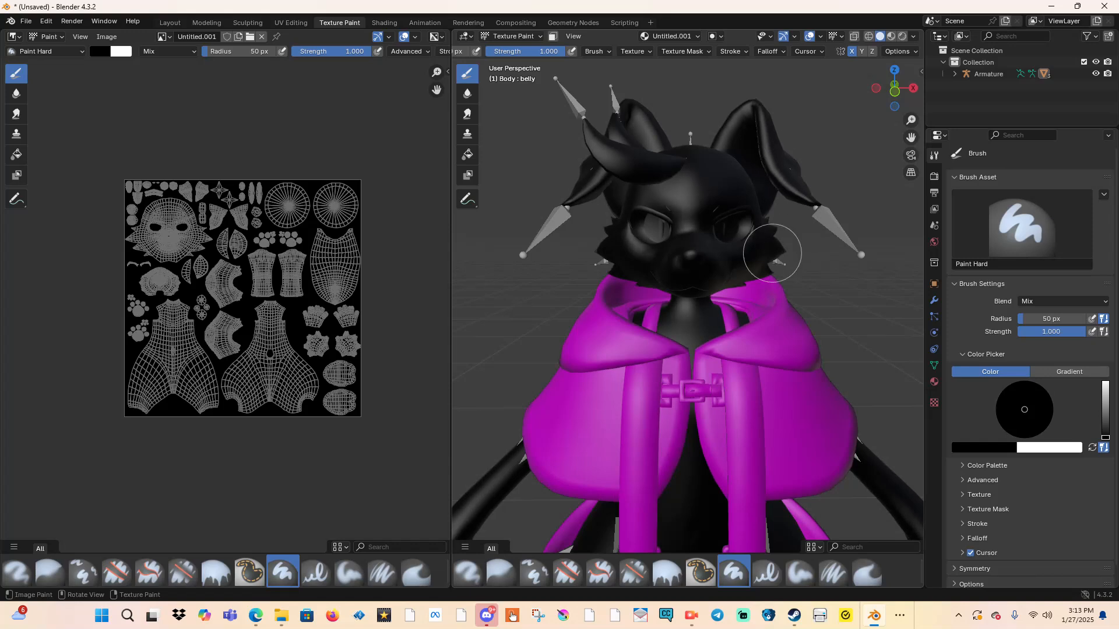
click(786, 277)
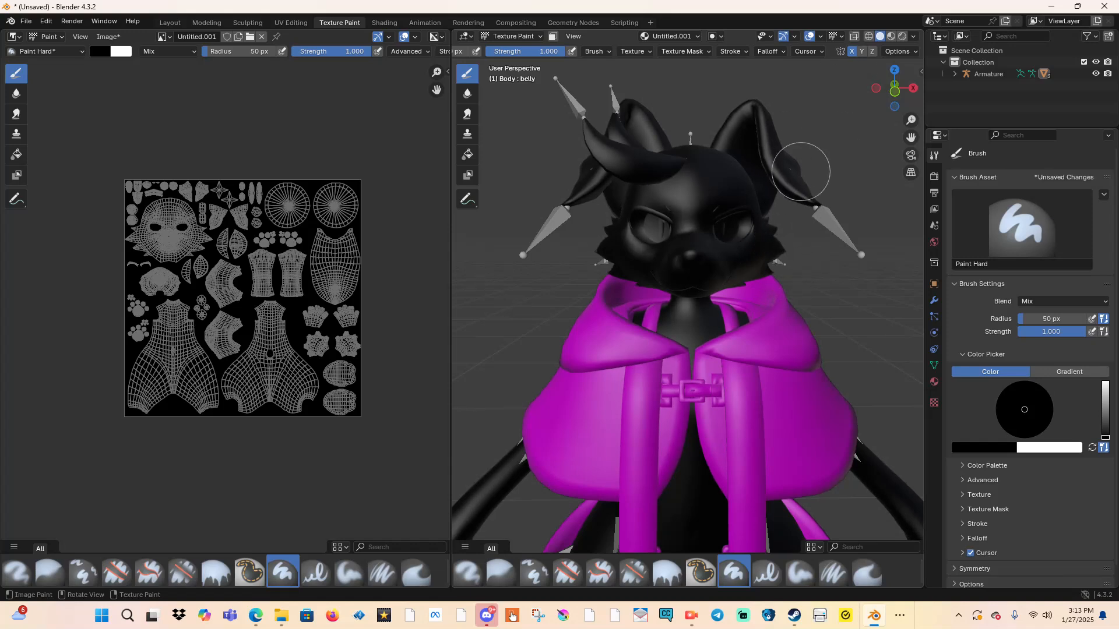
Step: Swap the brush colors to white and paint the avatar's hands and wrists with the Paint Hard brush
scroll(840, 177, down, 4)
middle_drag(815, 289, 756, 237)
scroll(707, 242, up, 2)
scroll(756, 238, up, 3)
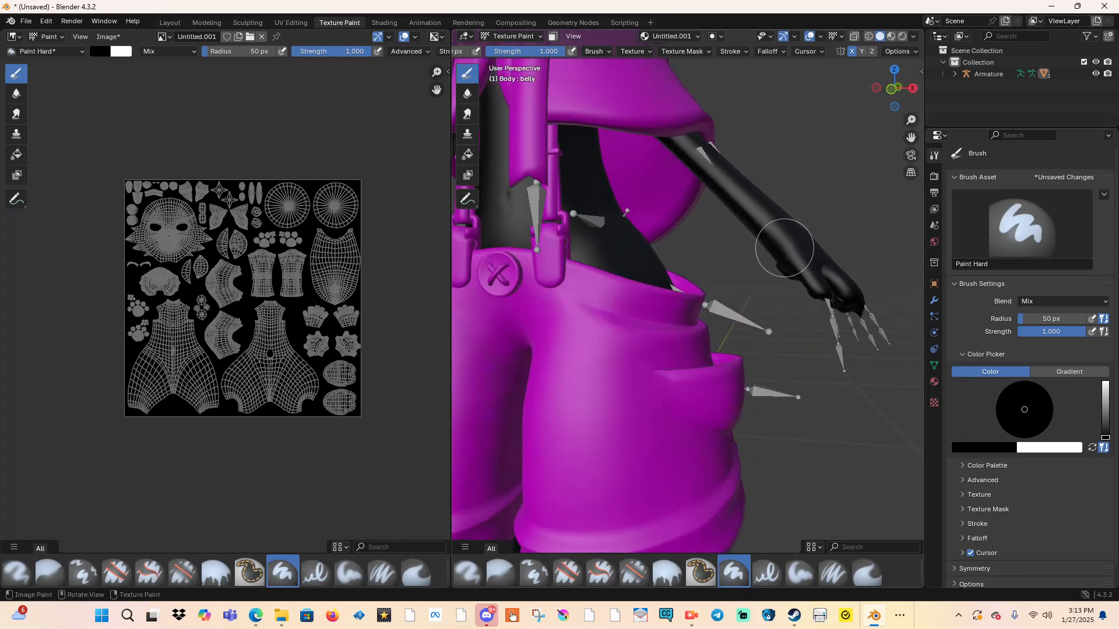
key(x)
mouse_move(825, 278)
mouse_down()
mouse_move(796, 233)
mouse_move(763, 251)
mouse_move(857, 304)
mouse_up()
mouse_move(792, 324)
middle_down()
mouse_move(736, 251)
mouse_move(760, 171)
middle_up()
mouse_move(759, 171)
mouse_down()
mouse_move(712, 211)
mouse_move(775, 201)
mouse_up()
mouse_move(775, 201)
middle_down()
mouse_move(563, 204)
mouse_move(546, 239)
middle_up()
middle_drag(569, 279, 687, 378)
mouse_move(708, 403)
mouse_down()
mouse_move(683, 380)
mouse_move(715, 323)
mouse_up()
Step: Paint a round white spot on the avatar's belly, just above the button of the shorts
scroll(716, 322, down, 4)
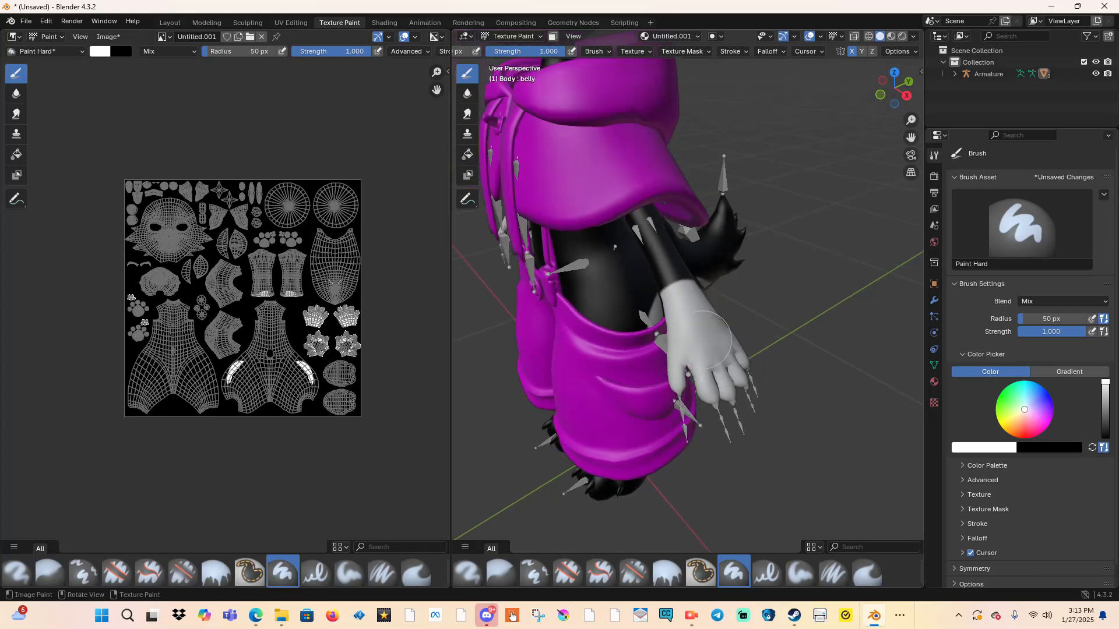
middle_drag(670, 323, 743, 313)
shift+middle_drag(563, 306, 749, 287)
scroll(749, 287, up, 5)
mouse_move(570, 161)
shift+middle_down()
mouse_move(732, 264)
mouse_move(708, 289)
mouse_move(577, 320)
mouse_move(629, 315)
shift+middle_up()
mouse_move(769, 257)
mouse_down()
mouse_move(758, 303)
mouse_move(802, 273)
mouse_move(760, 261)
mouse_move(778, 288)
mouse_up()
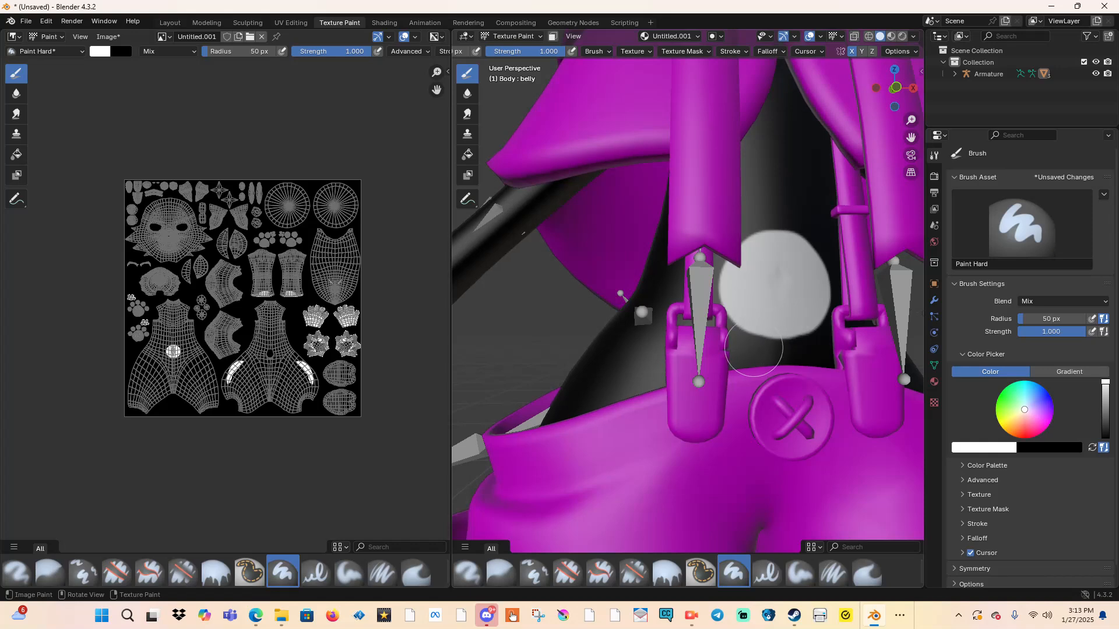
Step: Paint white markings across the avatar's forehead, eyes and cheeks, leaving the muzzle black
scroll(753, 348, down, 9)
mouse_move(693, 320)
middle_down()
mouse_move(737, 340)
mouse_move(649, 326)
mouse_move(645, 501)
middle_up()
scroll(737, 340, up, 6)
middle_drag(726, 210, 755, 193)
drag(767, 122, 649, 235)
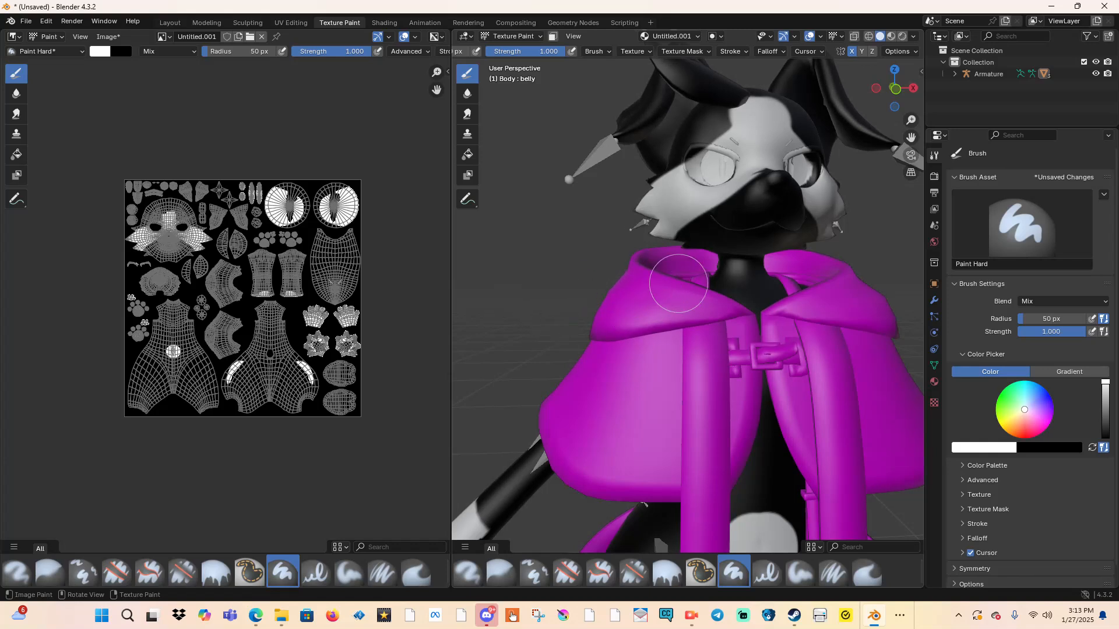
Step: Examine how the painted white markings appear on the body's UV layout in the Image Editor
scroll(724, 284, down, 7)
middle_drag(142, 253, 125, 347)
scroll(177, 231, up, 6)
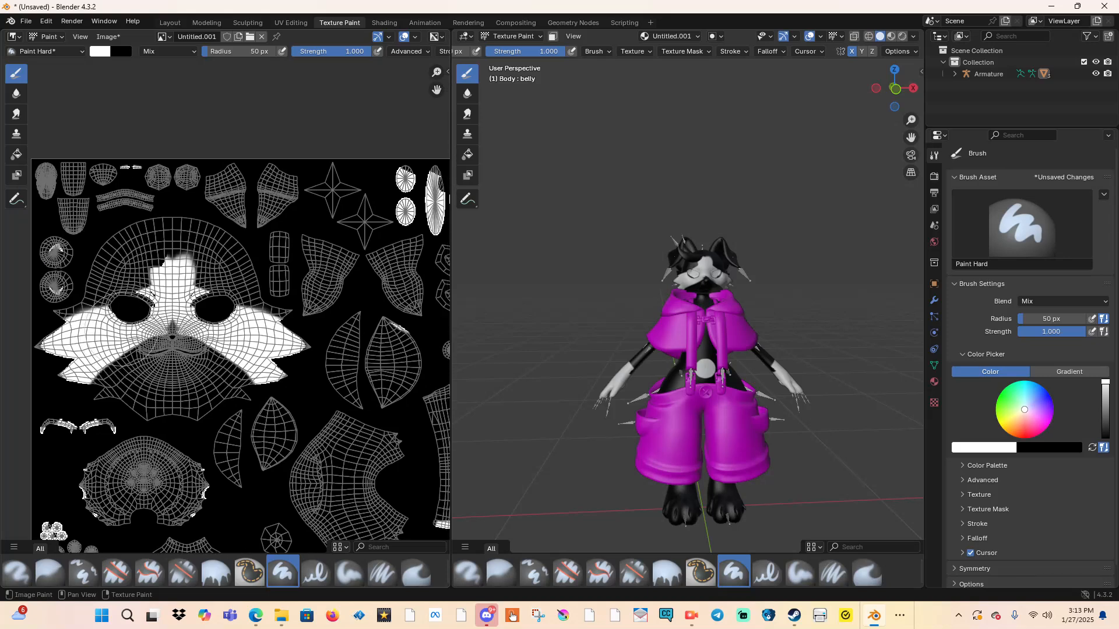
scroll(229, 300, down, 4)
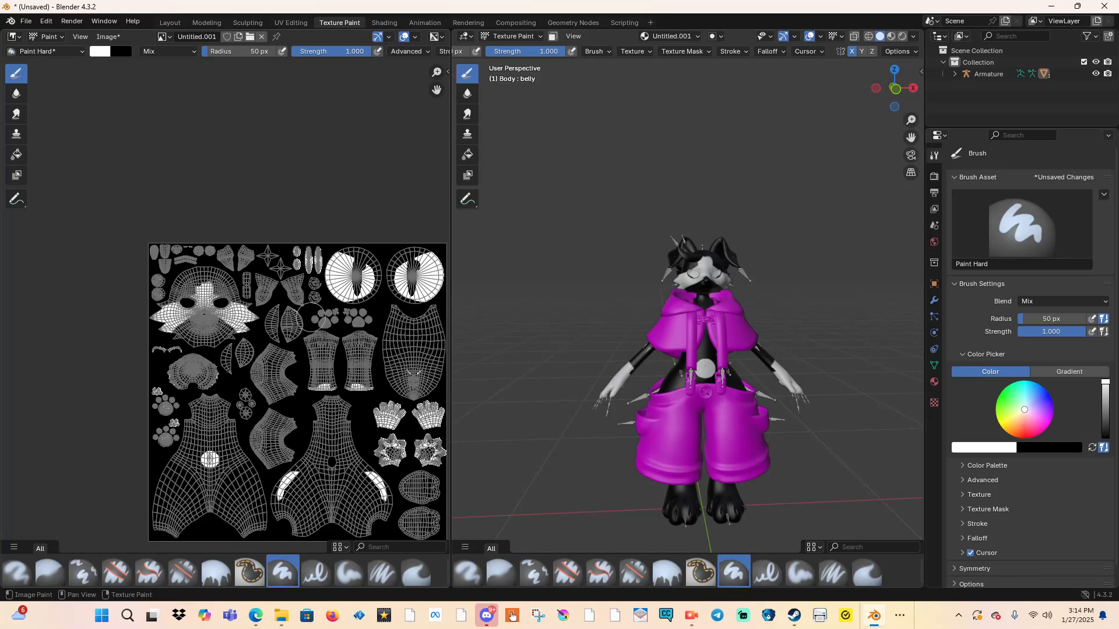
middle_drag(311, 317, 265, 265)
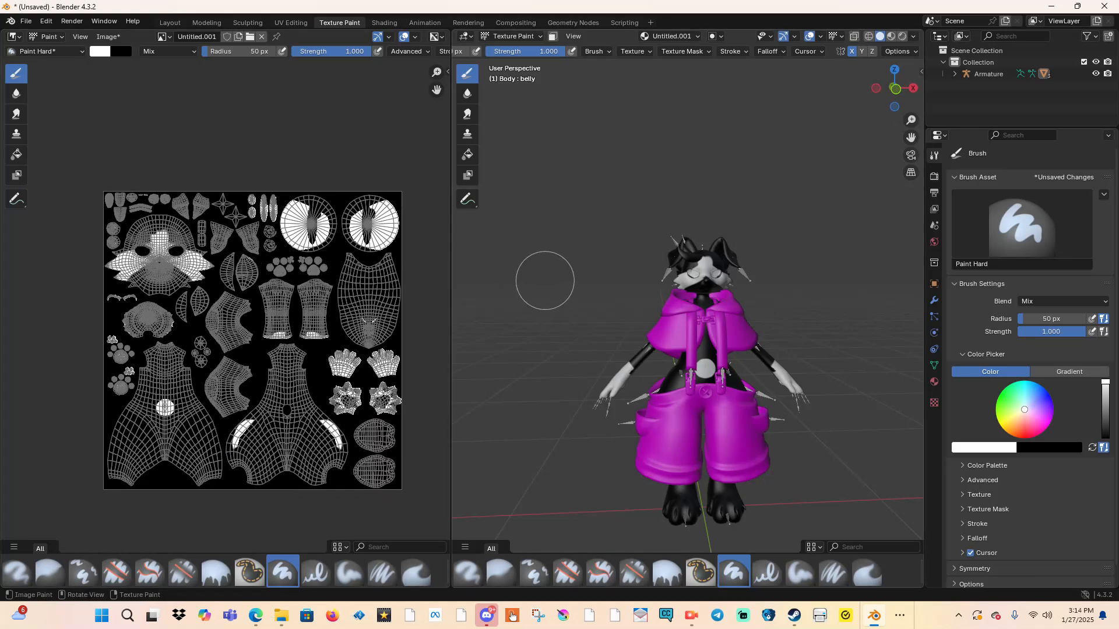
middle_drag(241, 387, 205, 340)
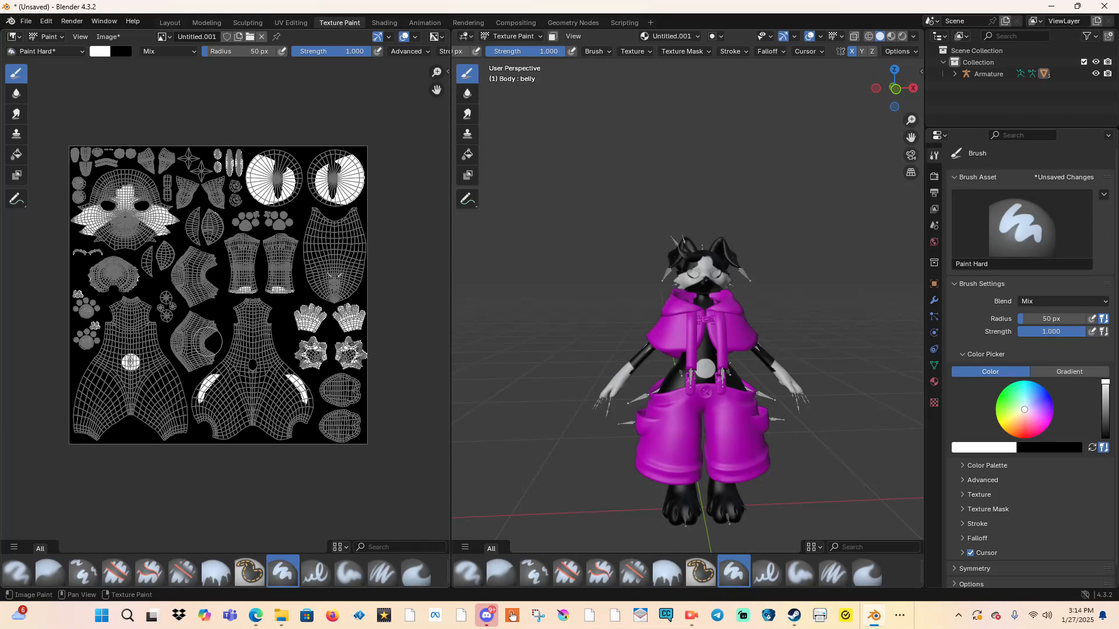
scroll(236, 340, up, 2)
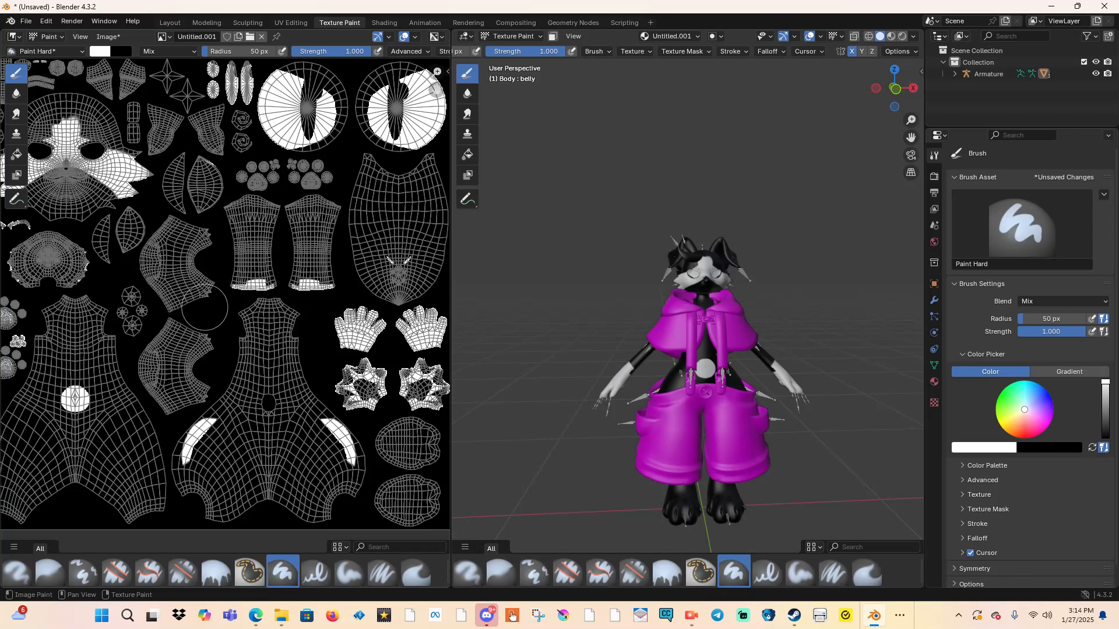
Step: Maximize the Image Editor and paint a broad diagonal white stroke directly on the texture, below the face island
key(ctrl)
key(ctrl+space)
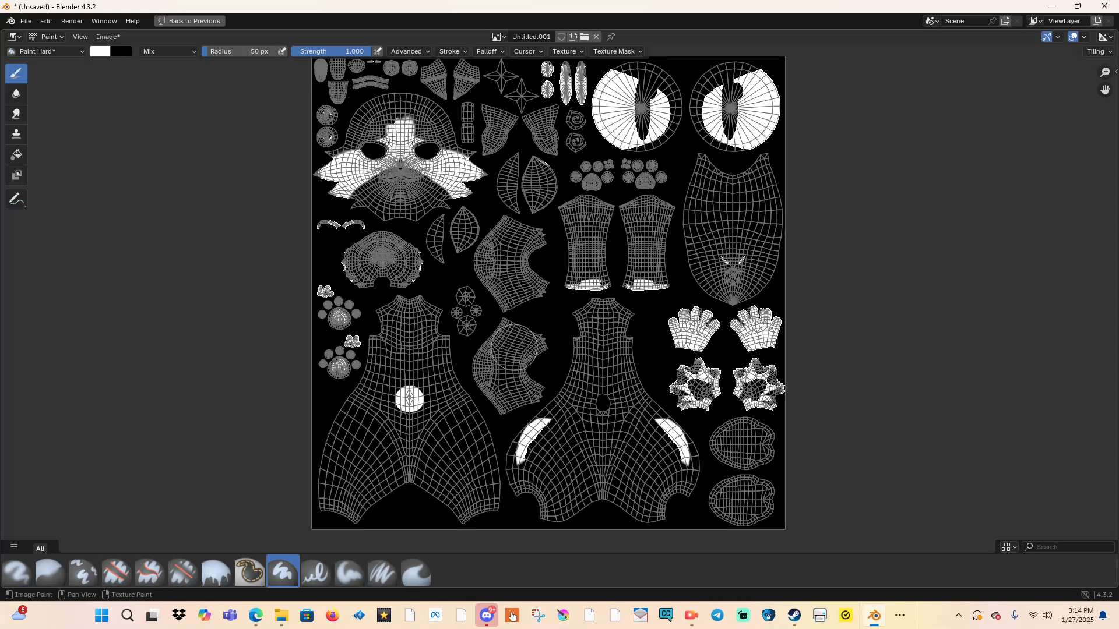
drag(502, 246, 411, 287)
middle_drag(388, 199, 400, 292)
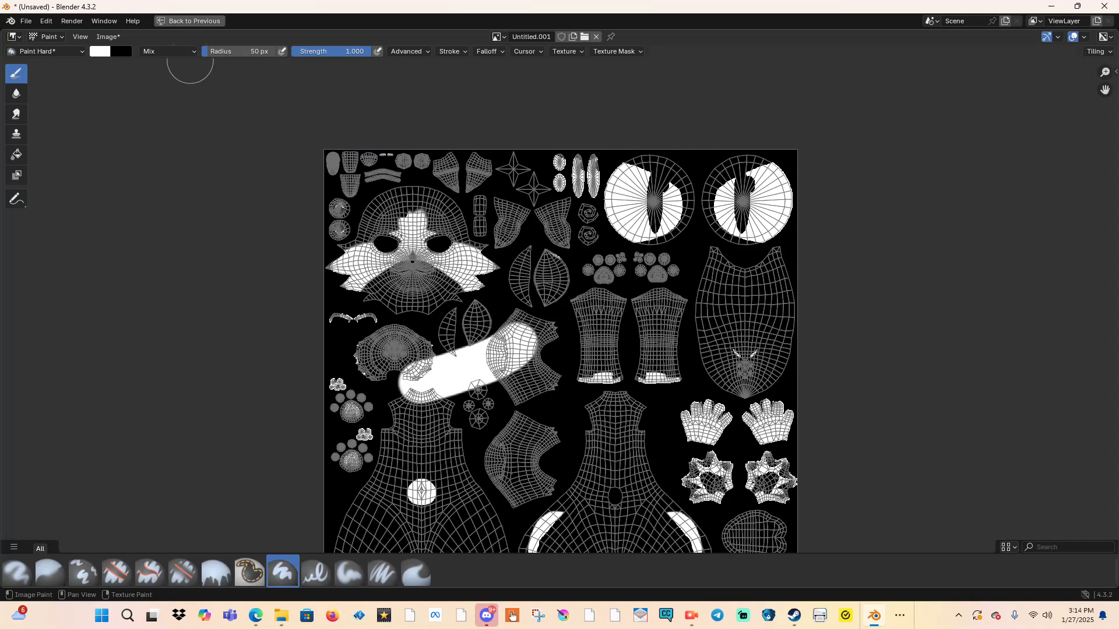
Step: Save the painted texture as the PNG image "poopy head.png" in the Downloads folder
click(108, 37)
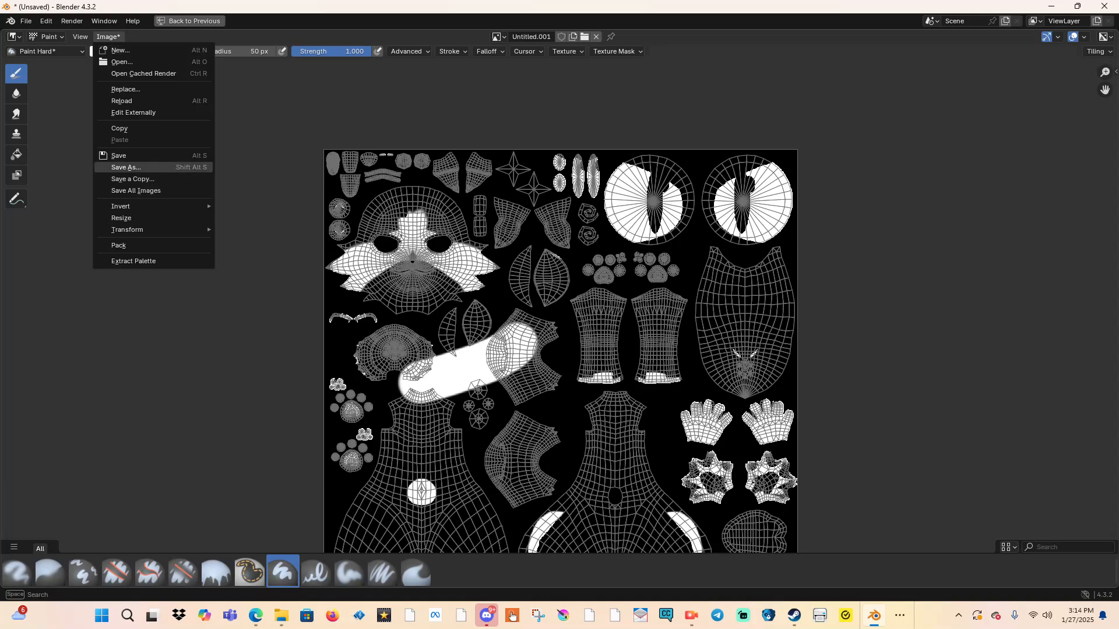
click(146, 167)
click(315, 233)
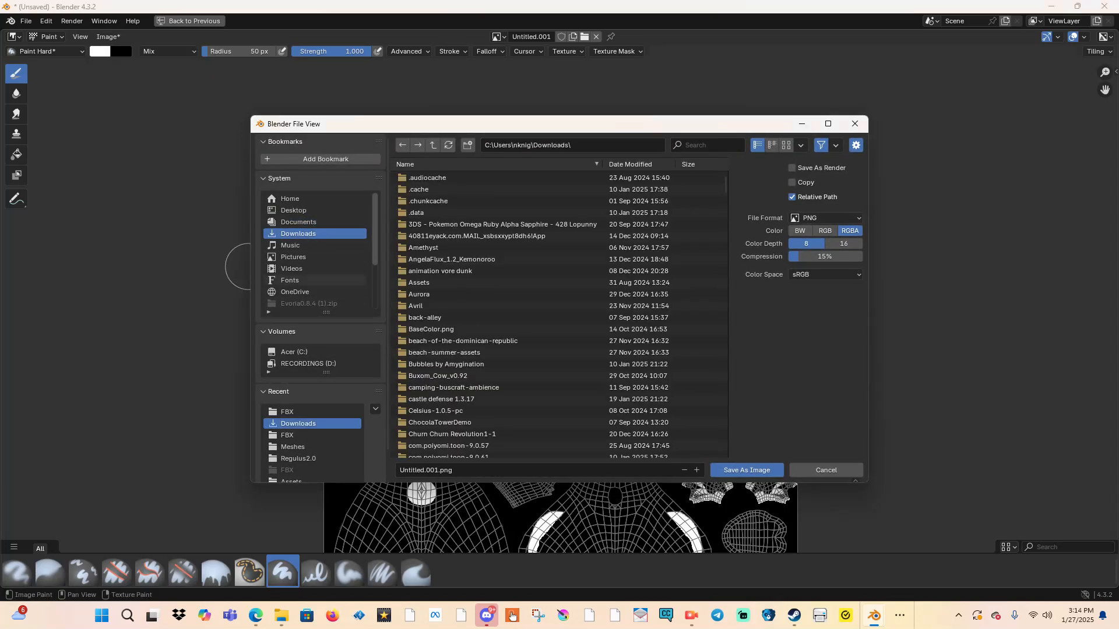
click(466, 470)
click(440, 470)
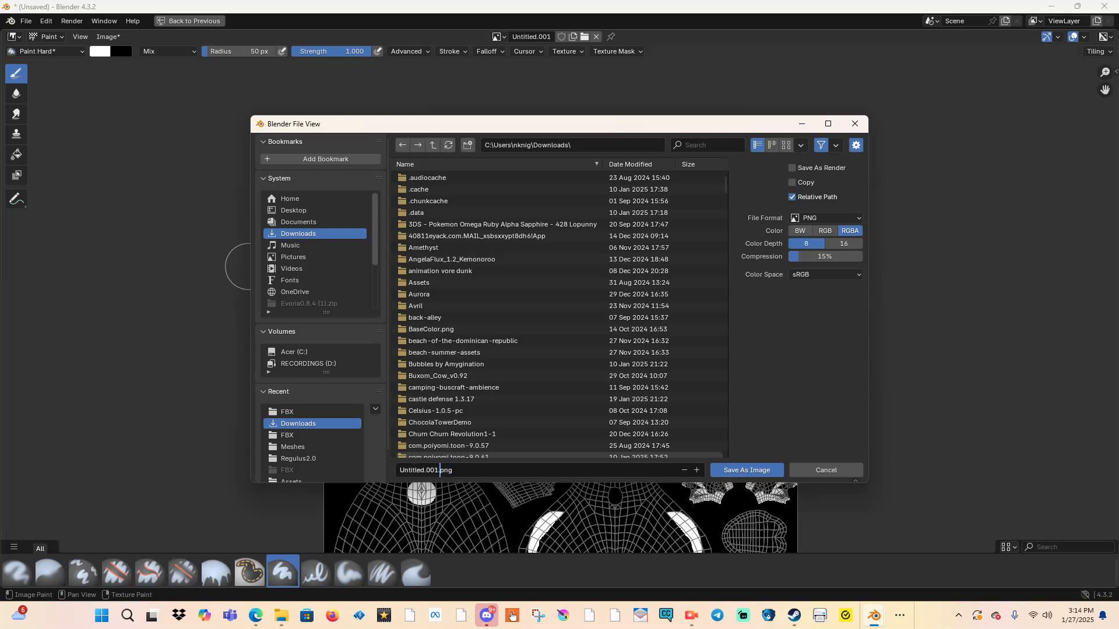
drag(430, 470, 400, 470)
text(poopy head)
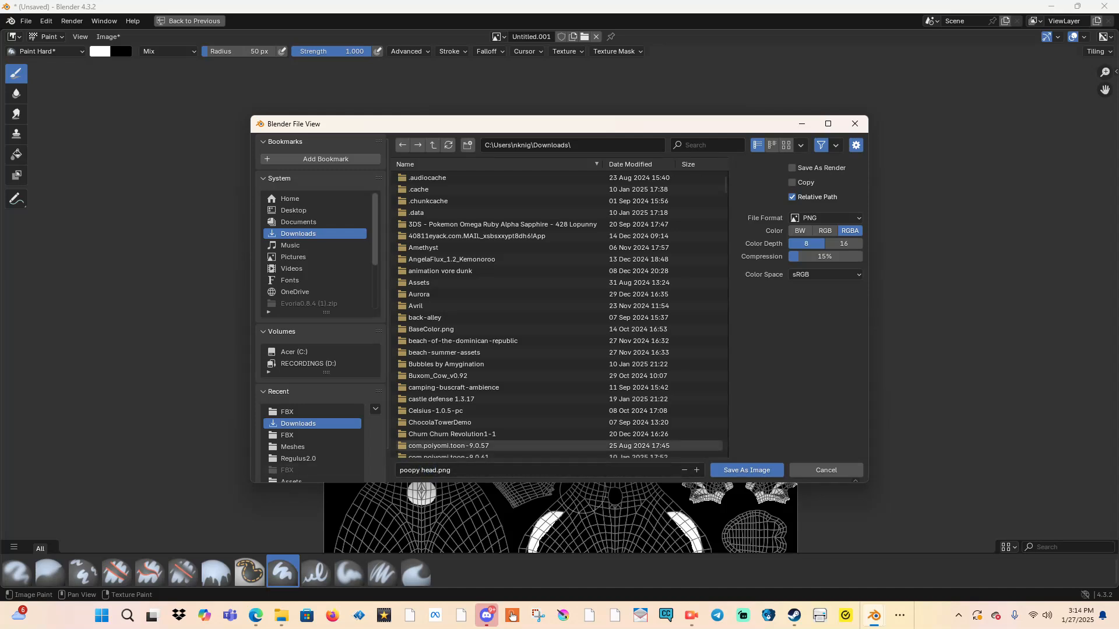
click(747, 470)
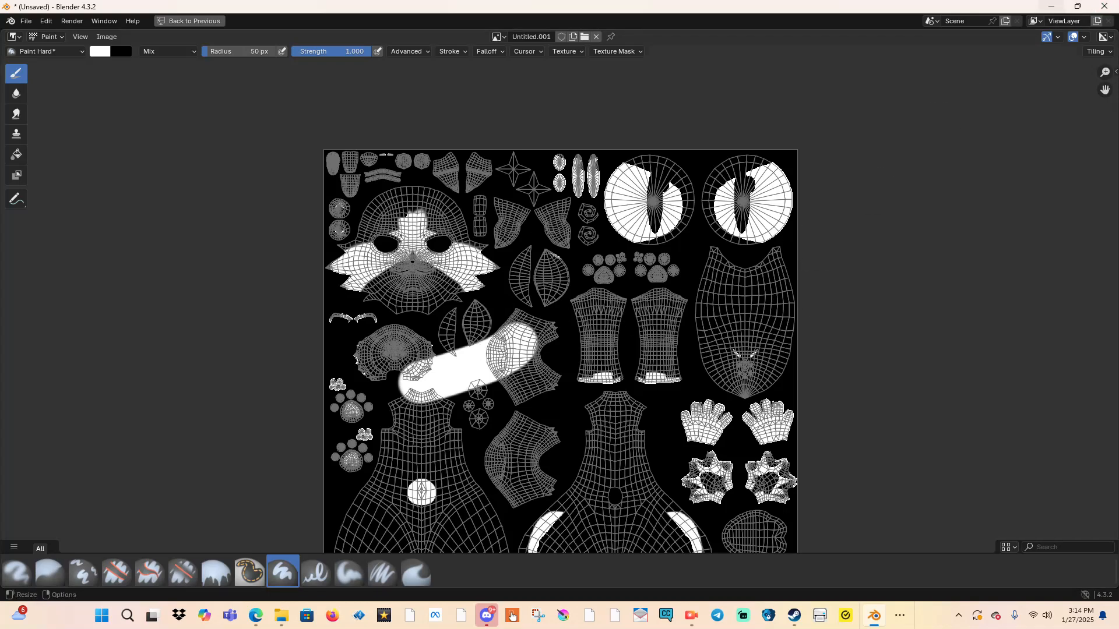
Step: Switch to the Unity project, show its root Assets folder, and bring up File Explorer
click(1052, 7)
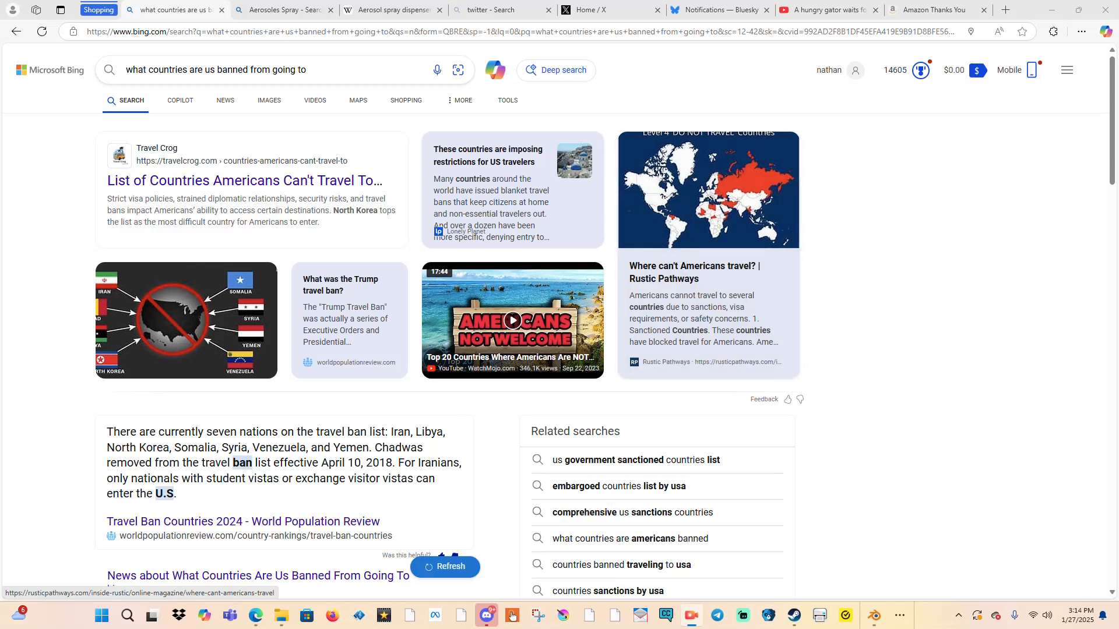
click(873, 616)
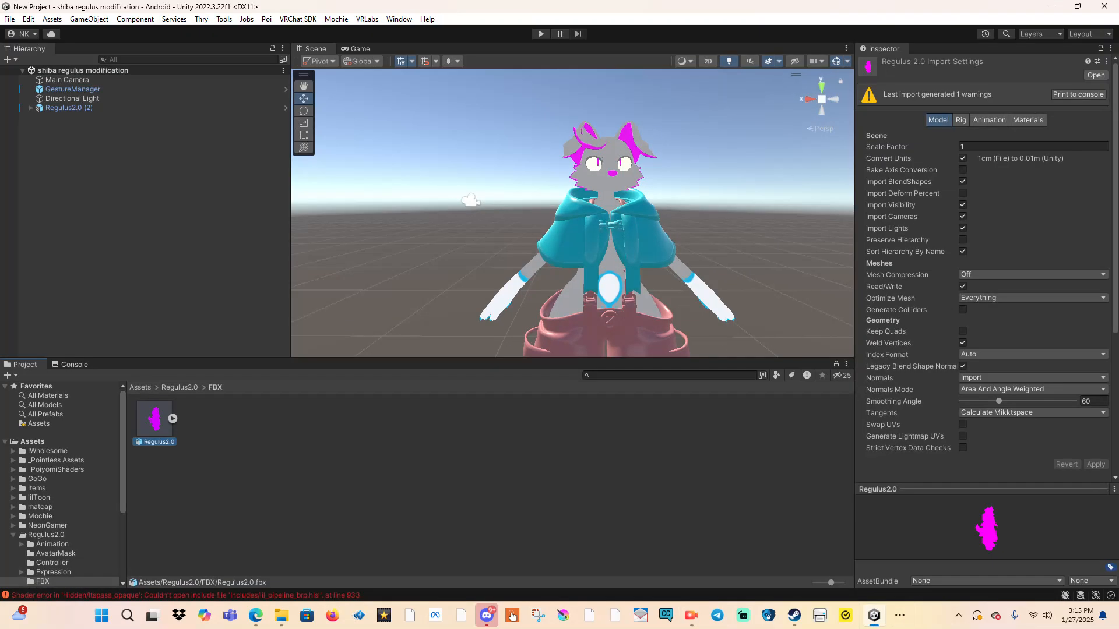
middle_drag(592, 252, 566, 186)
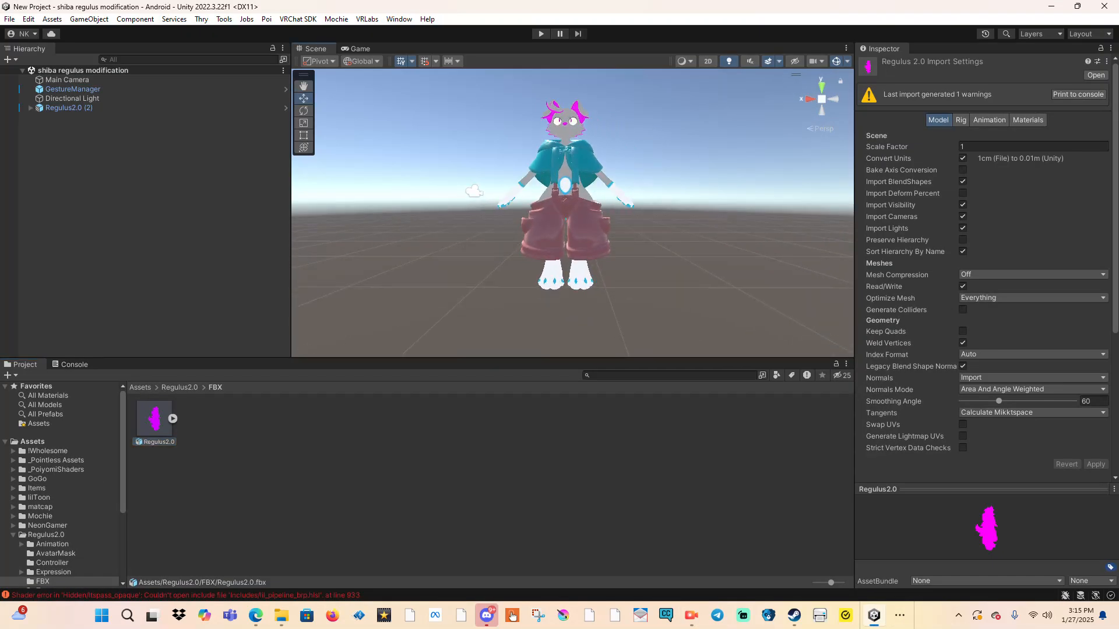
click(33, 442)
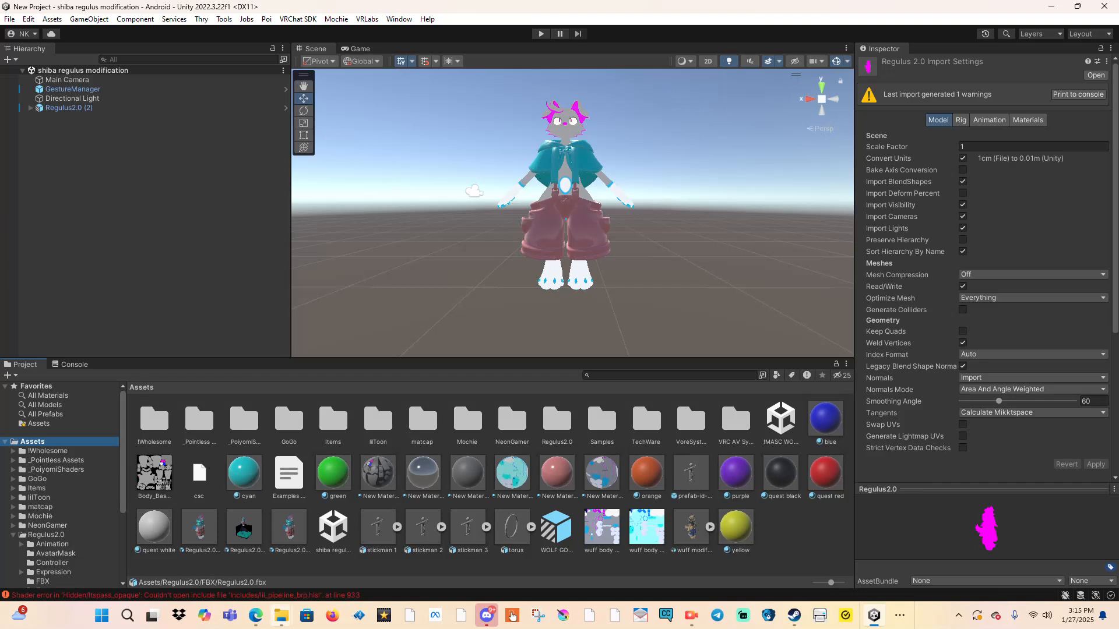
click(281, 616)
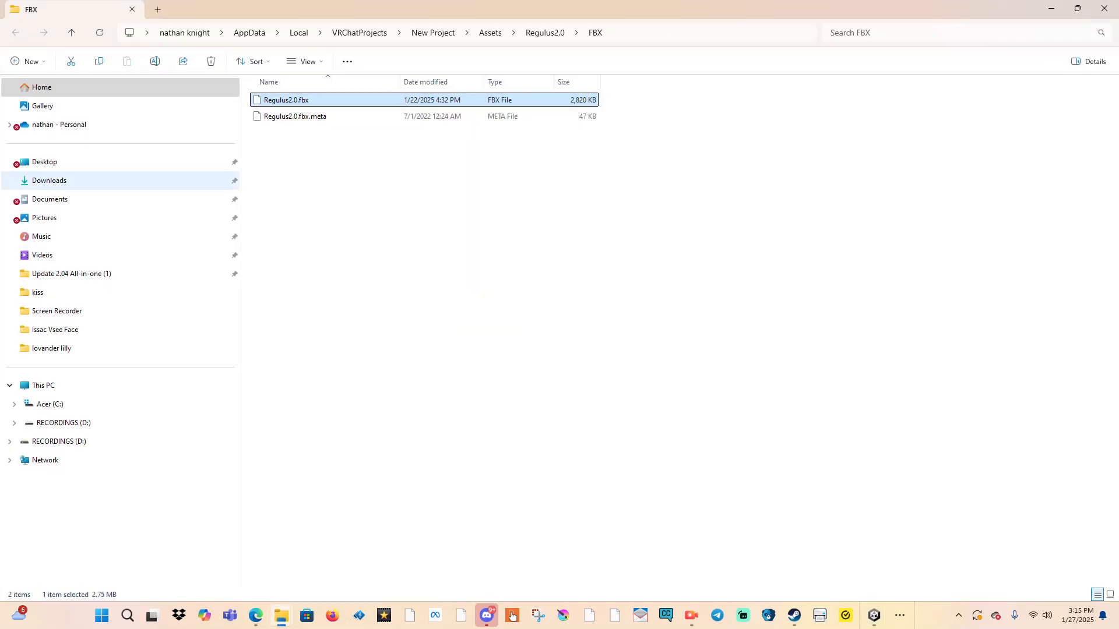
Step: Import the image poopy head from the Downloads folder into the Unity project's Assets folder
click(50, 180)
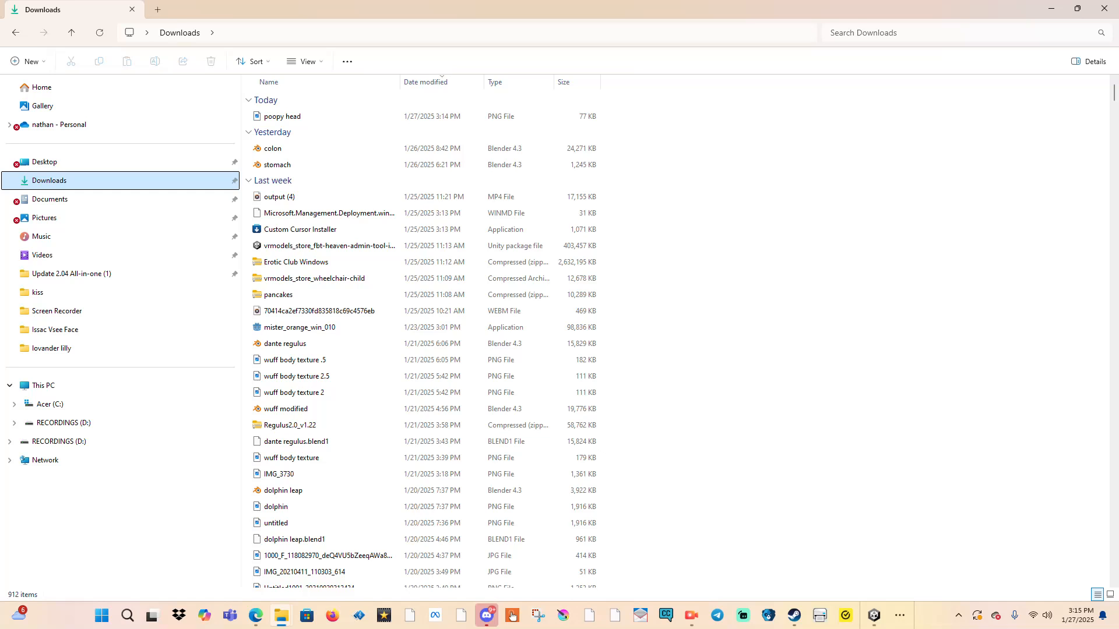
drag(373, 8, 288, 133)
drag(286, 244, 588, 452)
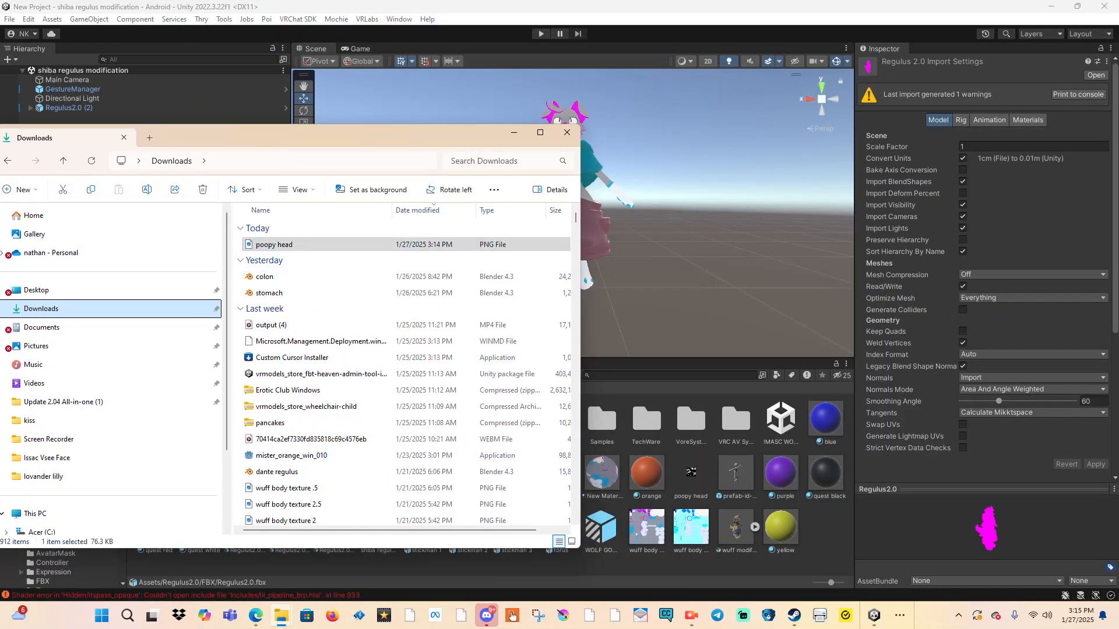
click(643, 393)
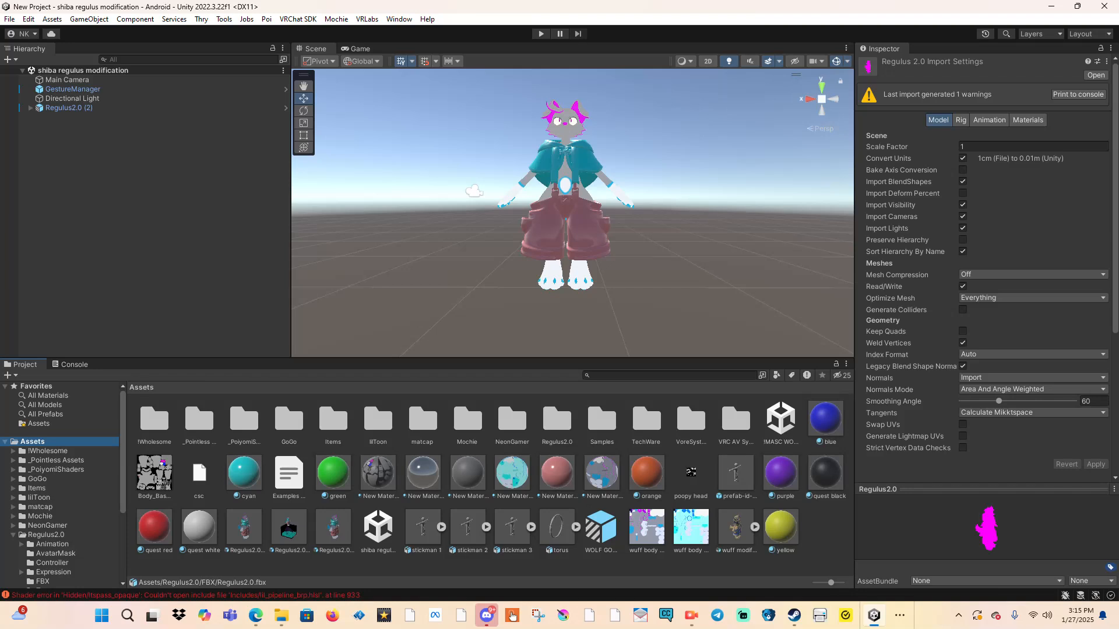
Step: Create a new material in the Assets folder for the imported poopy head texture
click(691, 473)
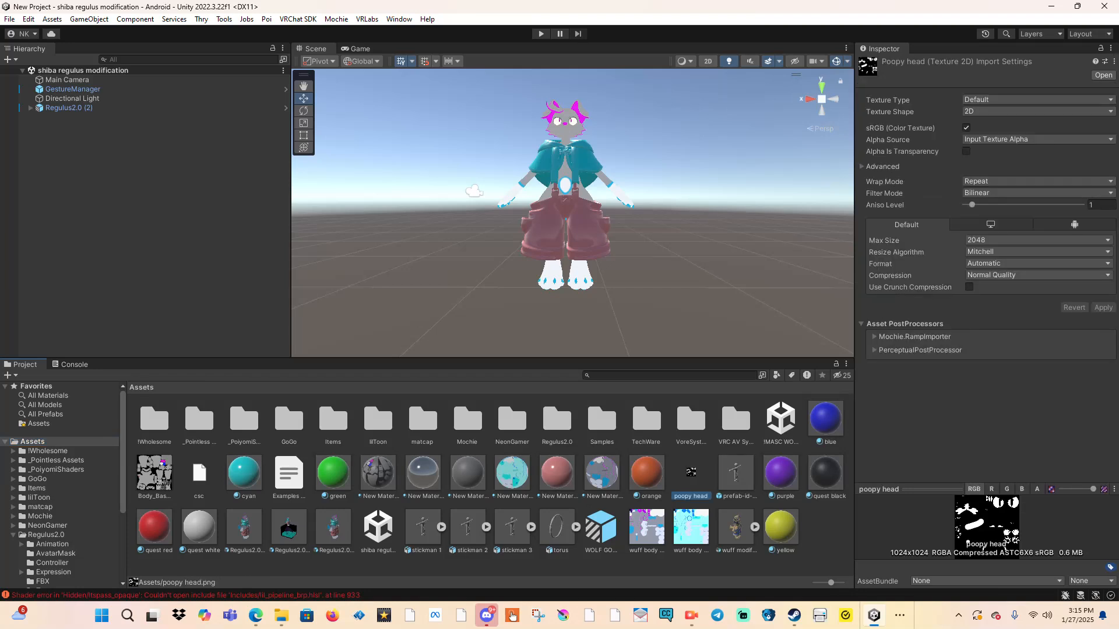
right_click(690, 473)
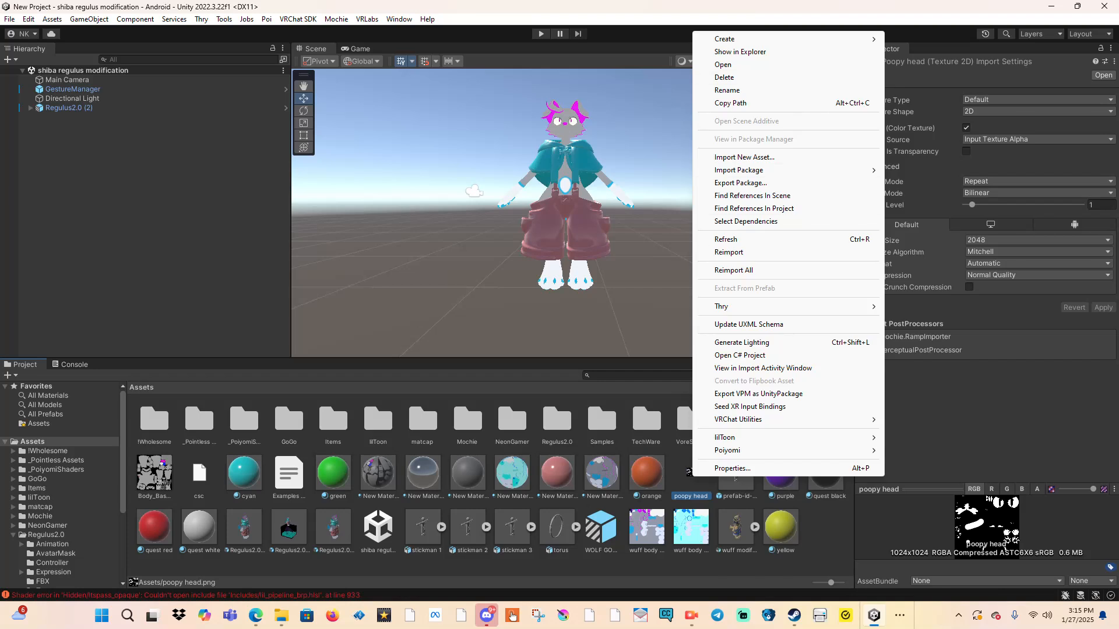
mouse_move(734, 39)
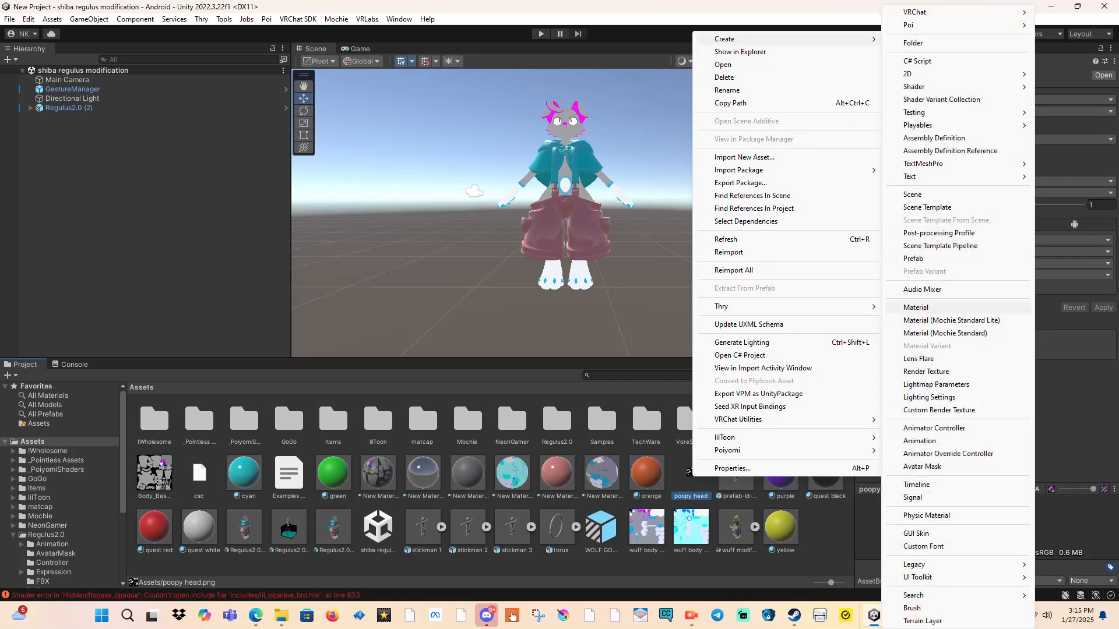
click(916, 307)
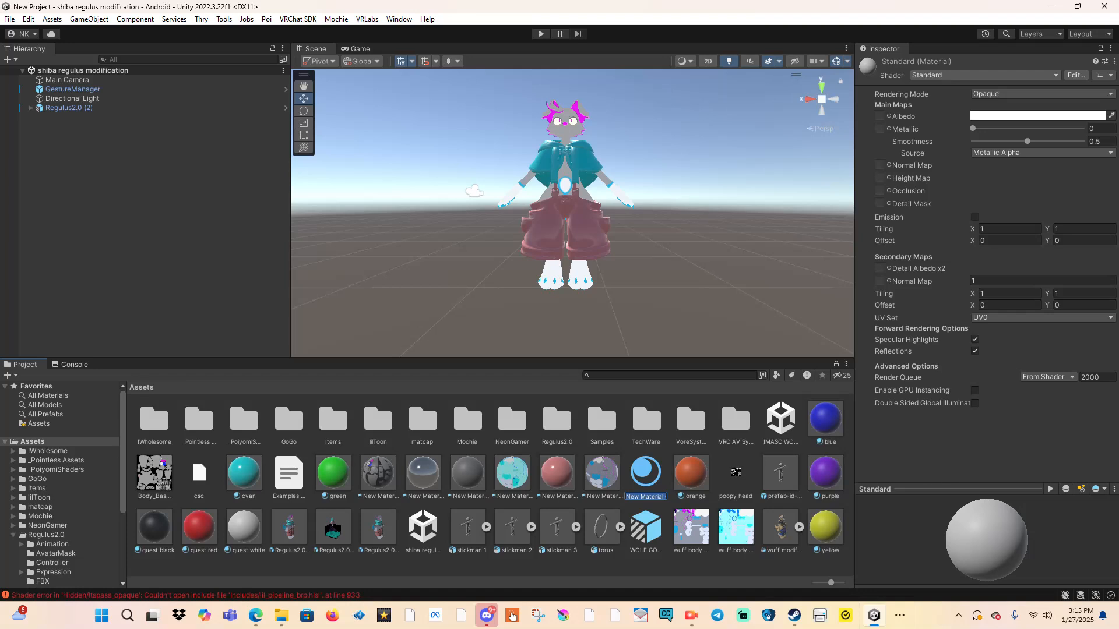
Step: Set the new material's shader to VRChat/Mobile/Standard Lite
click(984, 75)
click(984, 75)
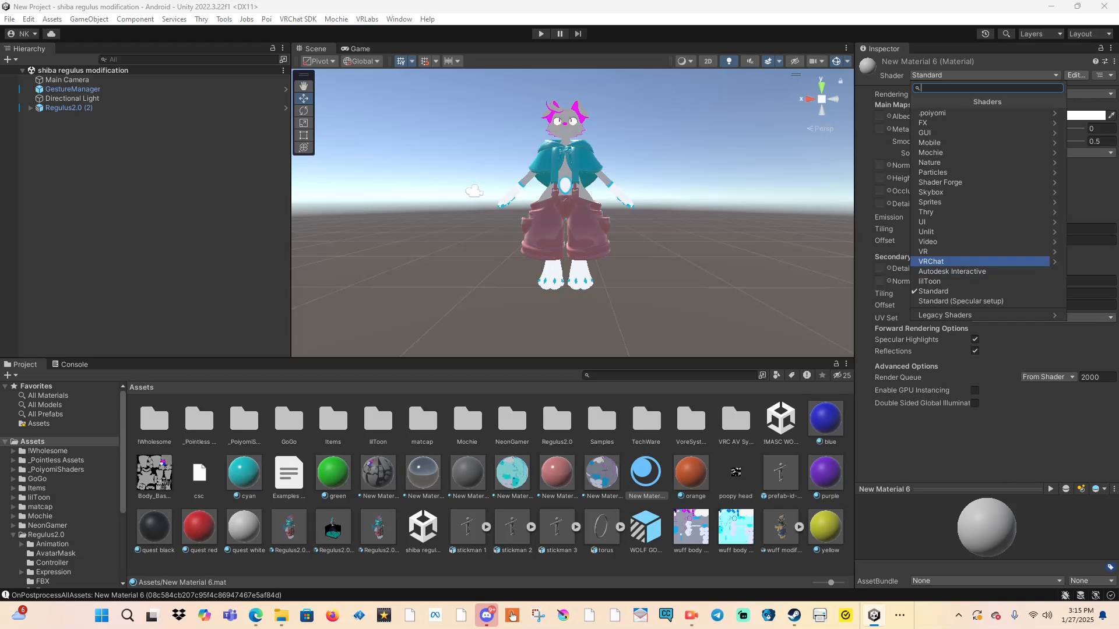
click(967, 262)
click(967, 113)
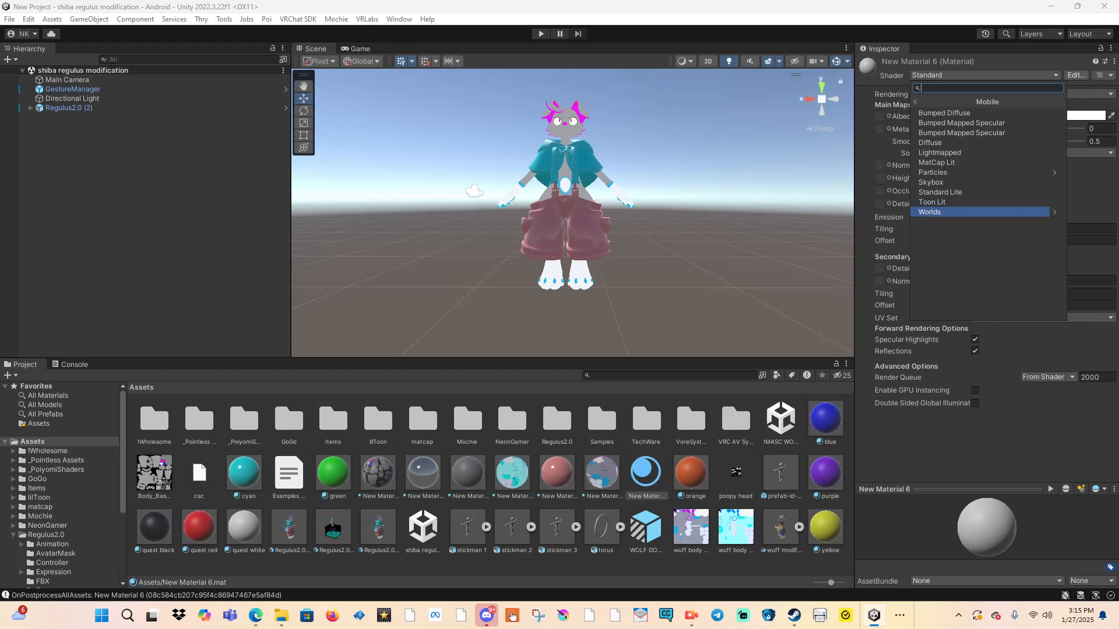
click(940, 193)
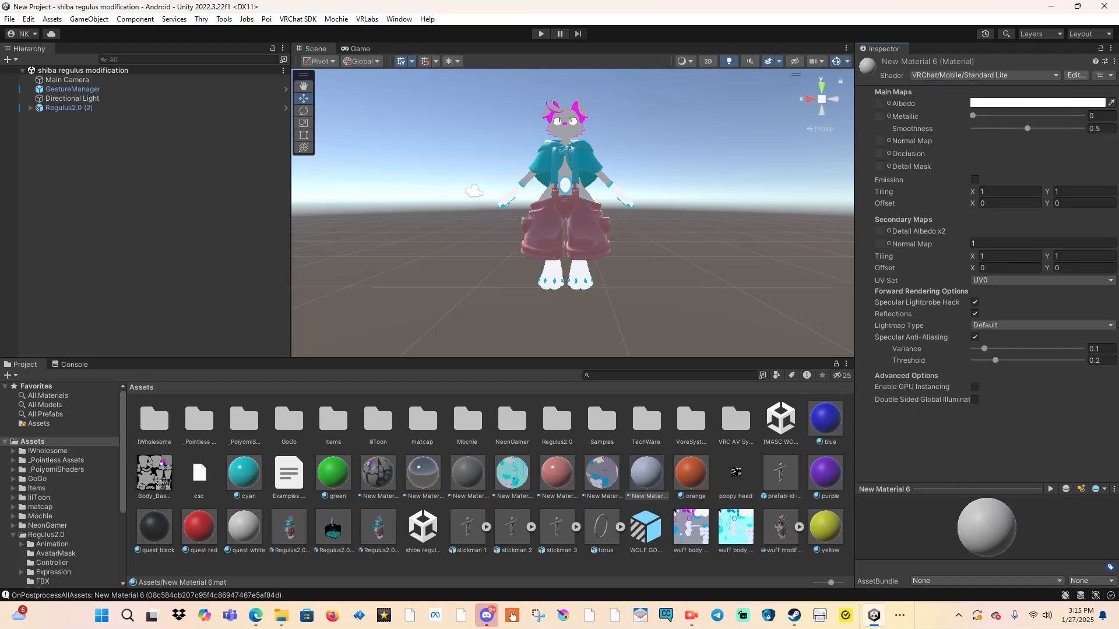
Step: Assign the poopy head texture as the material's albedo map and apply the material to the avatar's body
drag(735, 472, 880, 104)
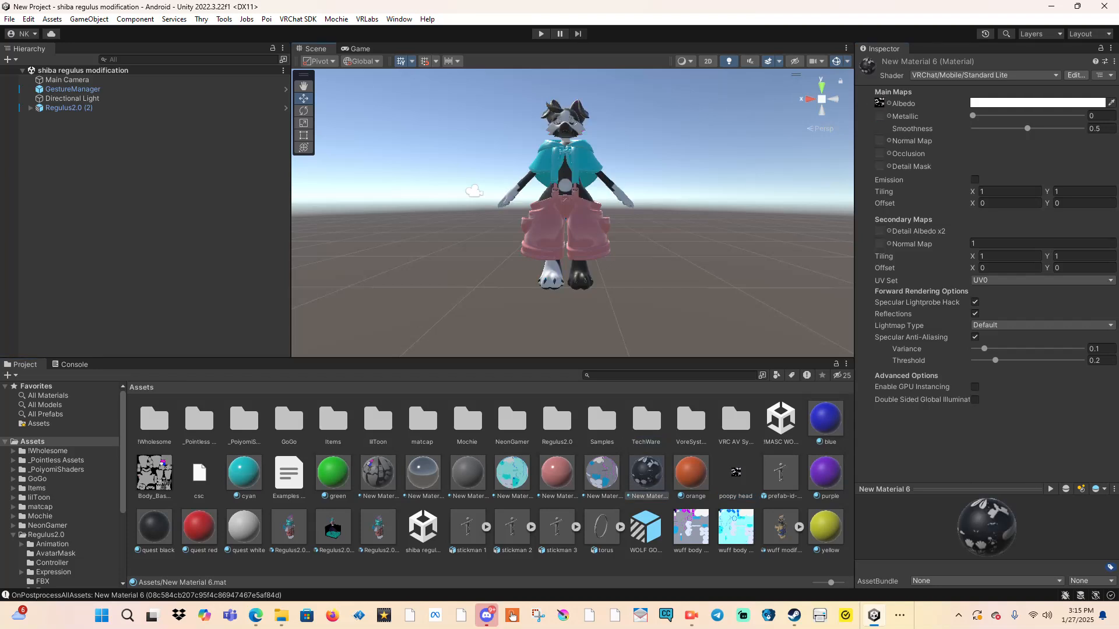
scroll(565, 233, up, 10)
middle_drag(563, 263, 586, 134)
mouse_move(583, 204)
right_down()
mouse_move(601, 133)
mouse_move(583, 216)
right_up()
key(e)
scroll(576, 216, up, 8)
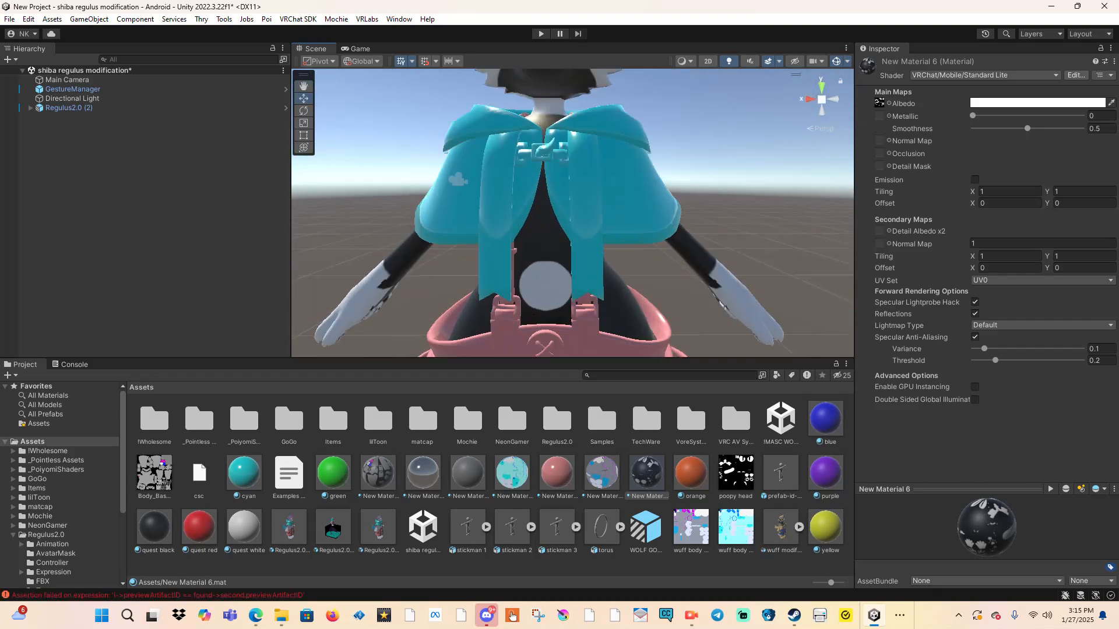
middle_drag(577, 198, 617, 344)
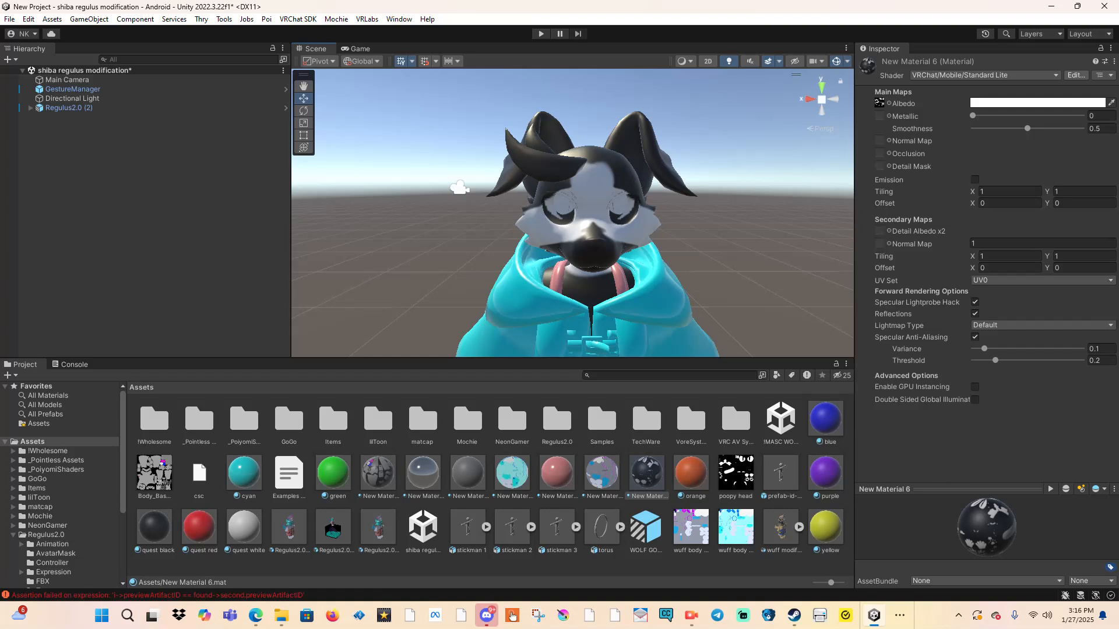
Step: Set the material's metallic and smoothness to 1 and check the look on the avatar from head to trousers
drag(972, 116, 1082, 128)
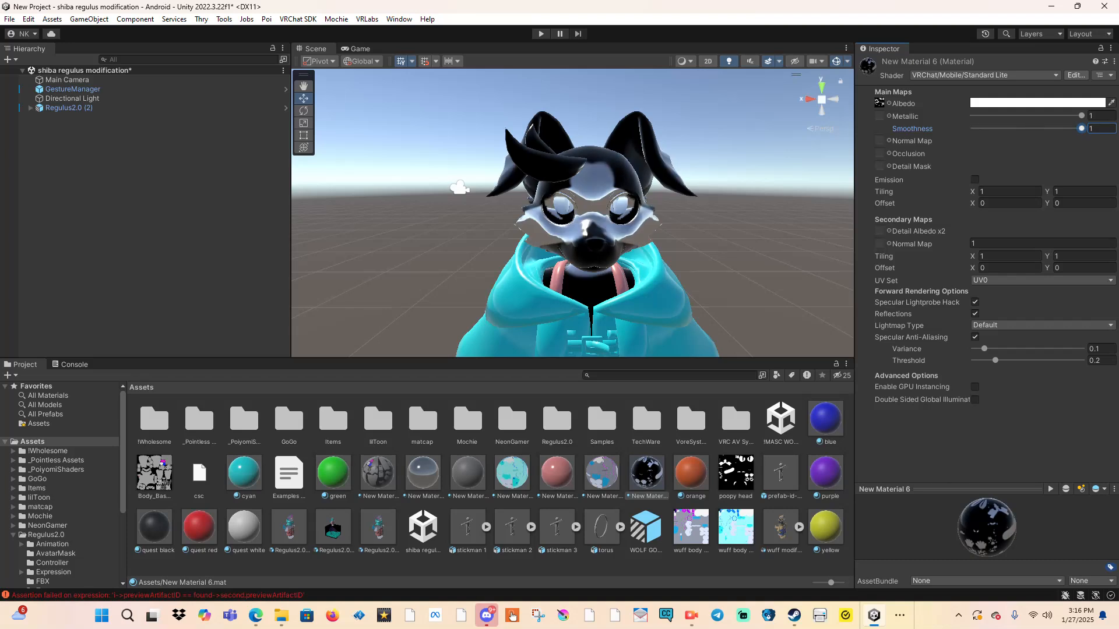
scroll(589, 233, down, 4)
middle_drag(588, 315, 580, 146)
right_drag(580, 146, 580, 96)
middle_drag(580, 96, 580, 154)
right_drag(580, 155, 572, 204)
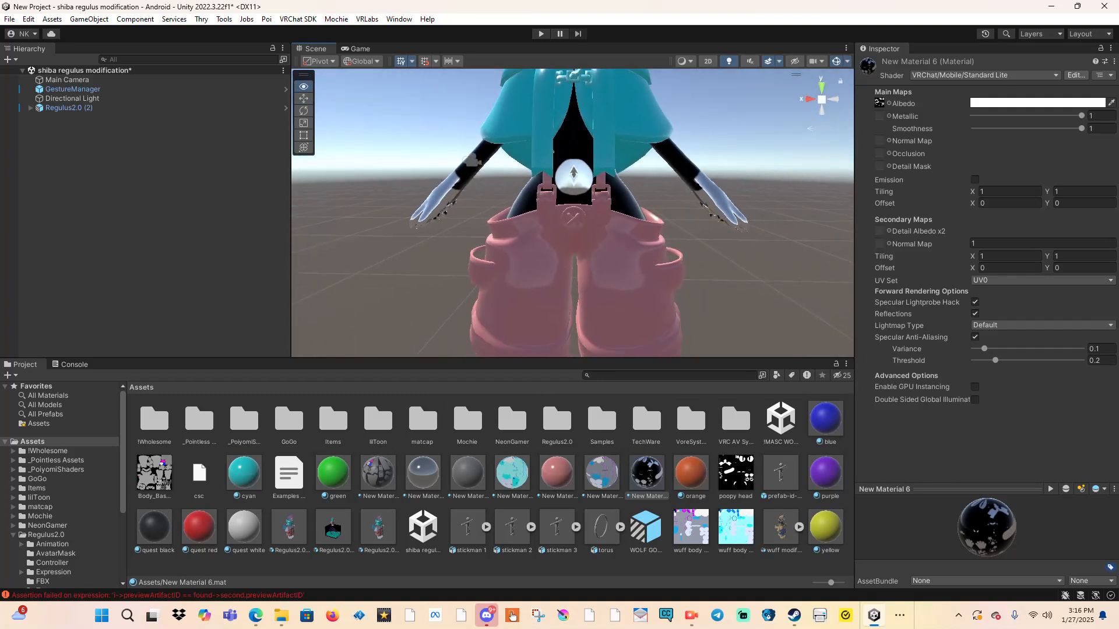
middle_drag(572, 204, 605, 252)
right_drag(604, 252, 605, 238)
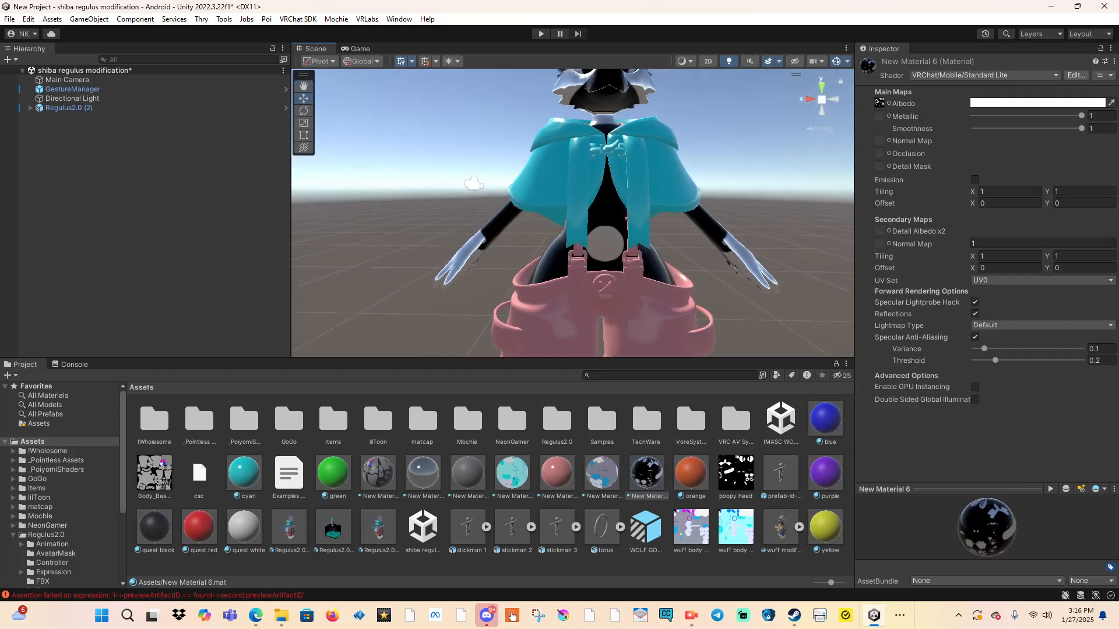
scroll(604, 238, down, 3)
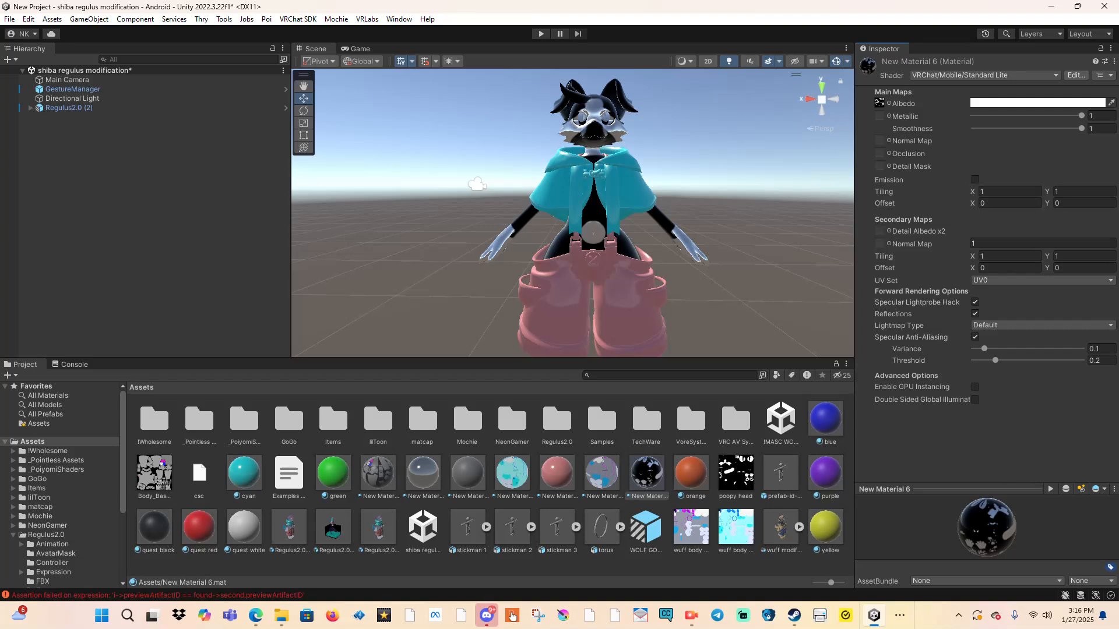
Step: Switch to Blender, restore the split view from the maximized Image Editor, and look over the avatar's untextured clothes
click(899, 616)
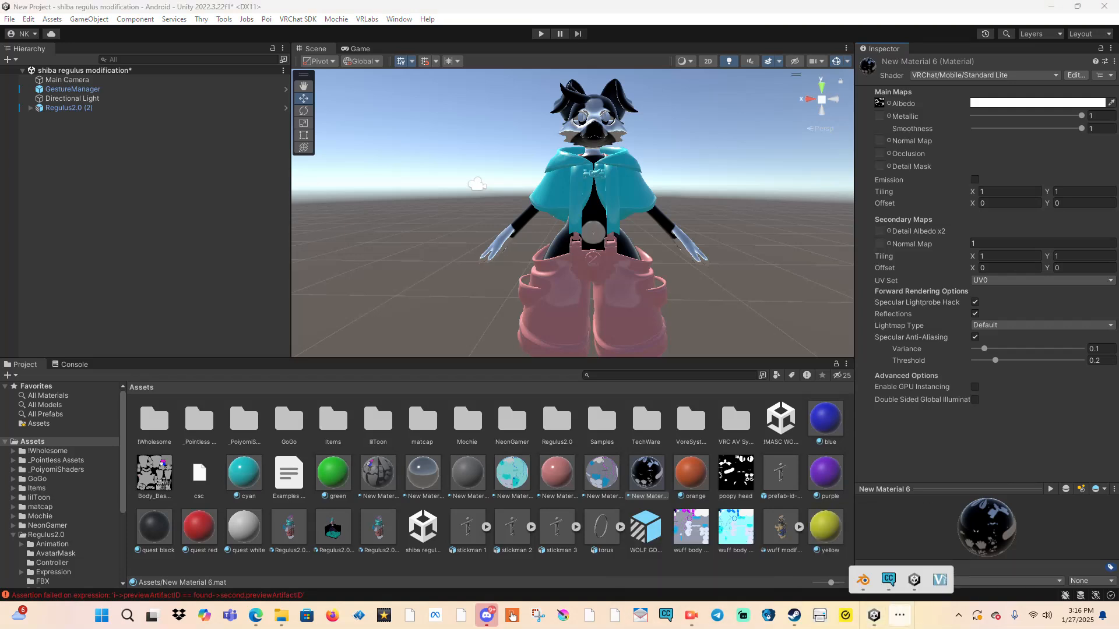
click(862, 580)
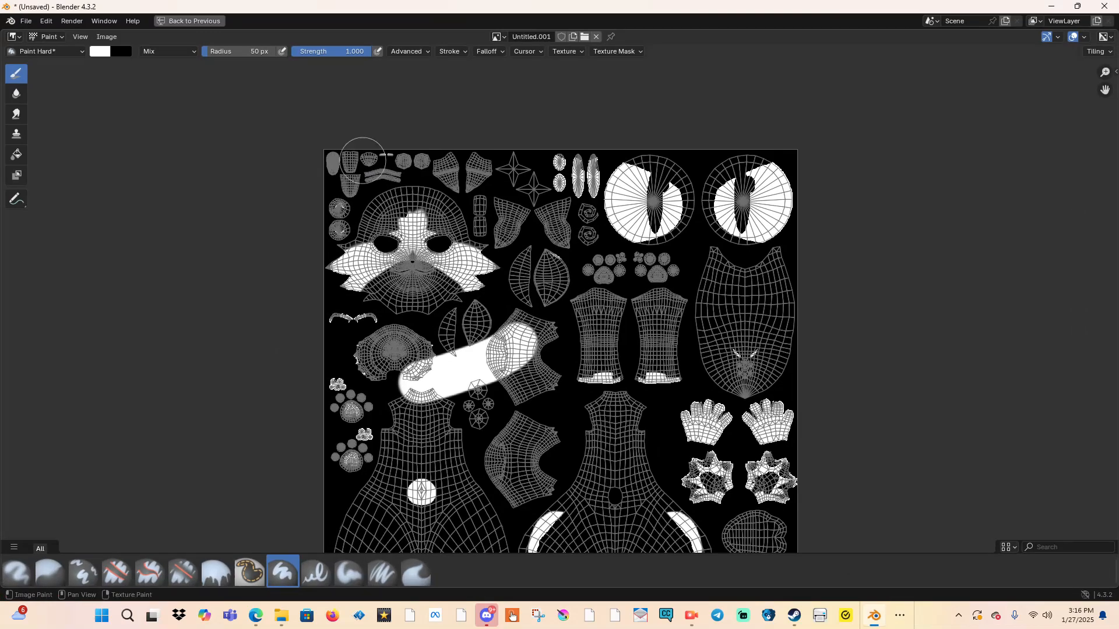
click(205, 22)
scroll(641, 334, down, 5)
middle_drag(701, 367, 688, 332)
scroll(700, 364, up, 9)
middle_drag(705, 371, 723, 391)
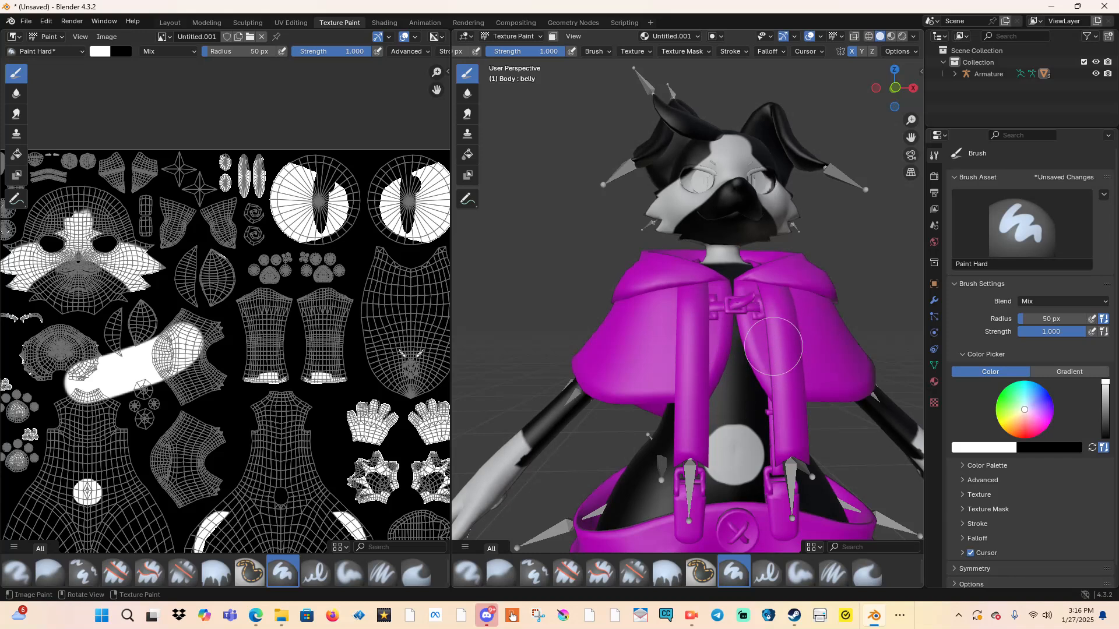
mouse_move(788, 342)
middle_down()
mouse_move(460, 359)
mouse_move(723, 389)
middle_up()
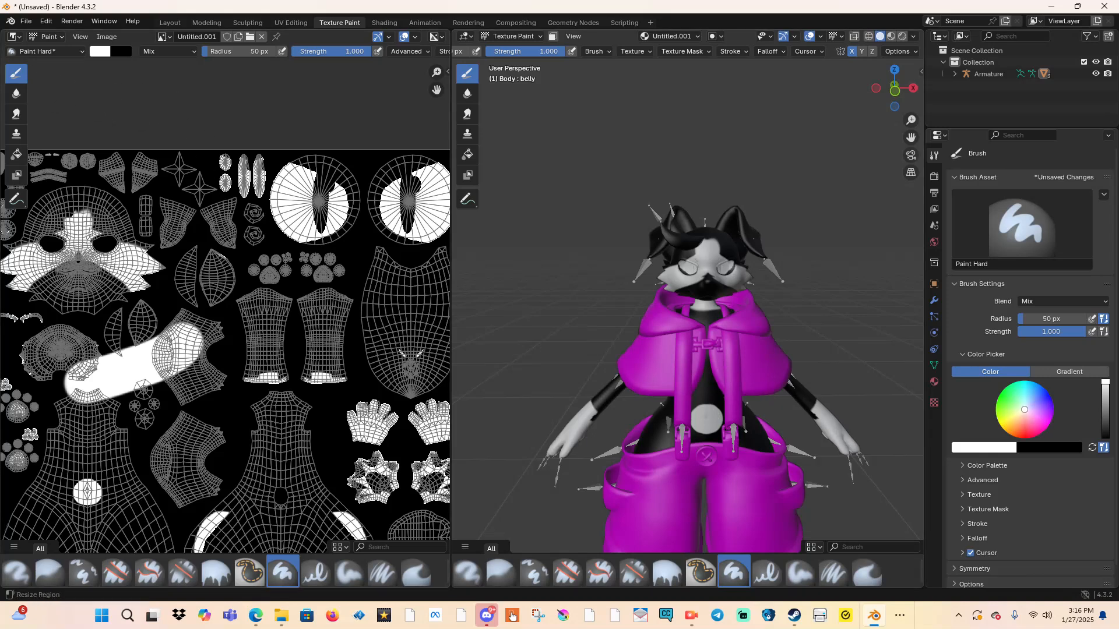
shift+middle_drag(615, 307, 597, 283)
shift+middle_drag(647, 344, 625, 279)
Step: Return to Object Mode, go to the Layout workspace, and put the poncho into Edit Mode
click(509, 36)
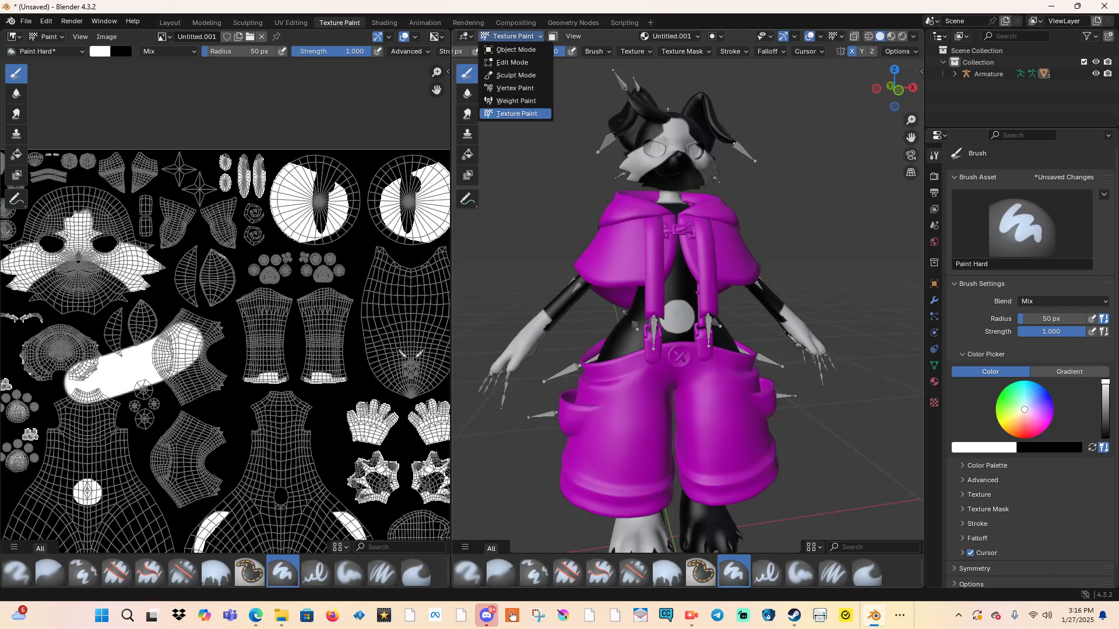
click(516, 50)
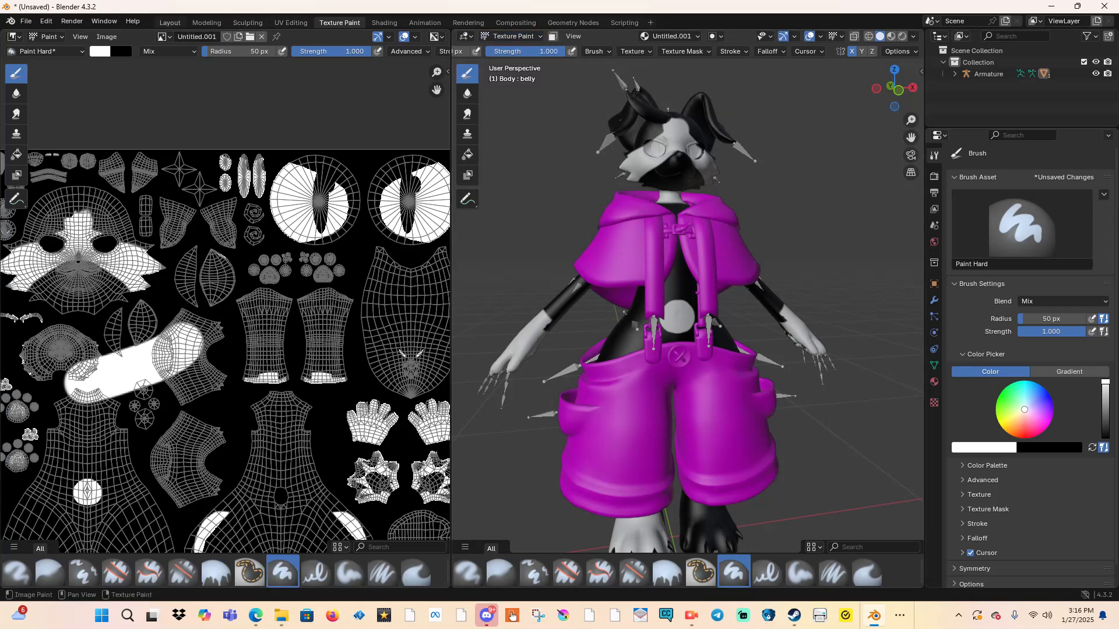
click(170, 22)
scroll(549, 270, down, 1)
middle_drag(549, 269, 513, 291)
click(521, 261)
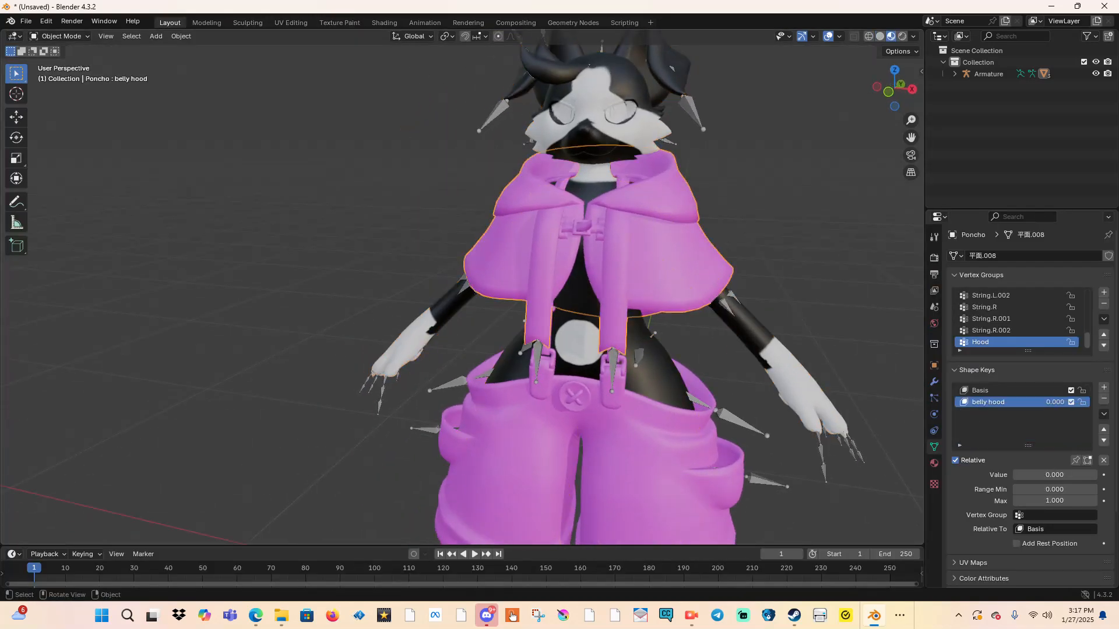
click(60, 36)
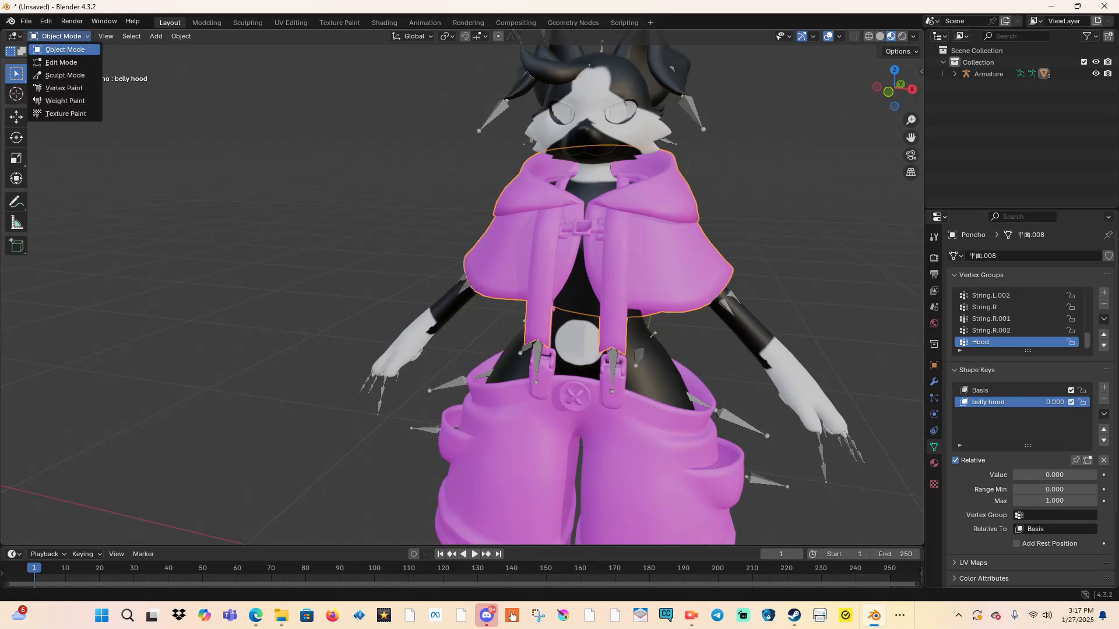
click(61, 63)
middle_drag(280, 192, 308, 193)
key(u)
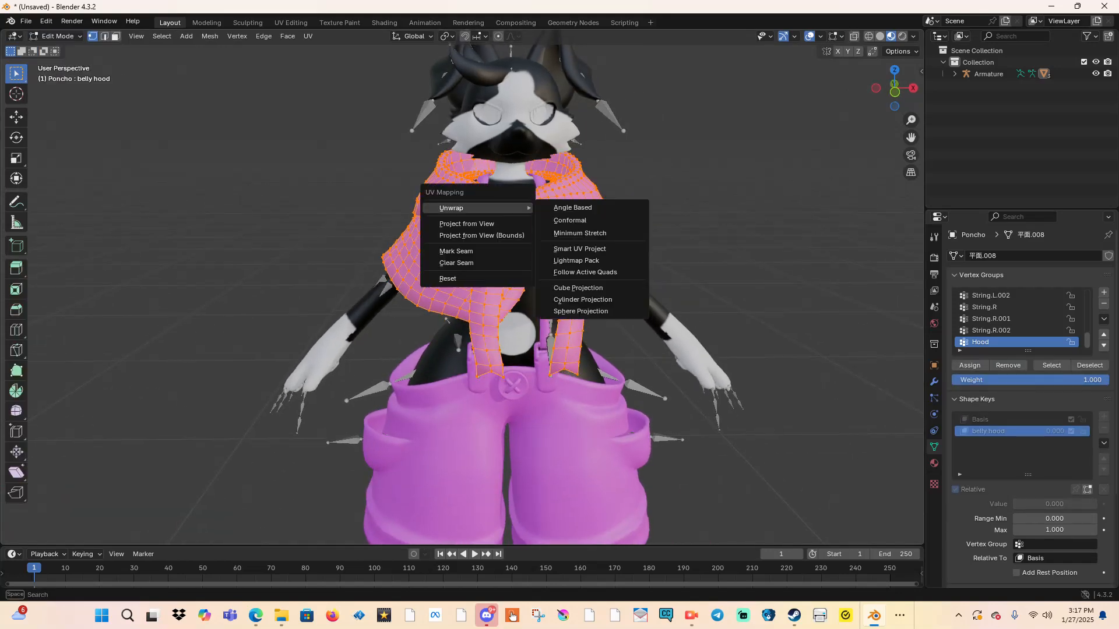
key(Escape)
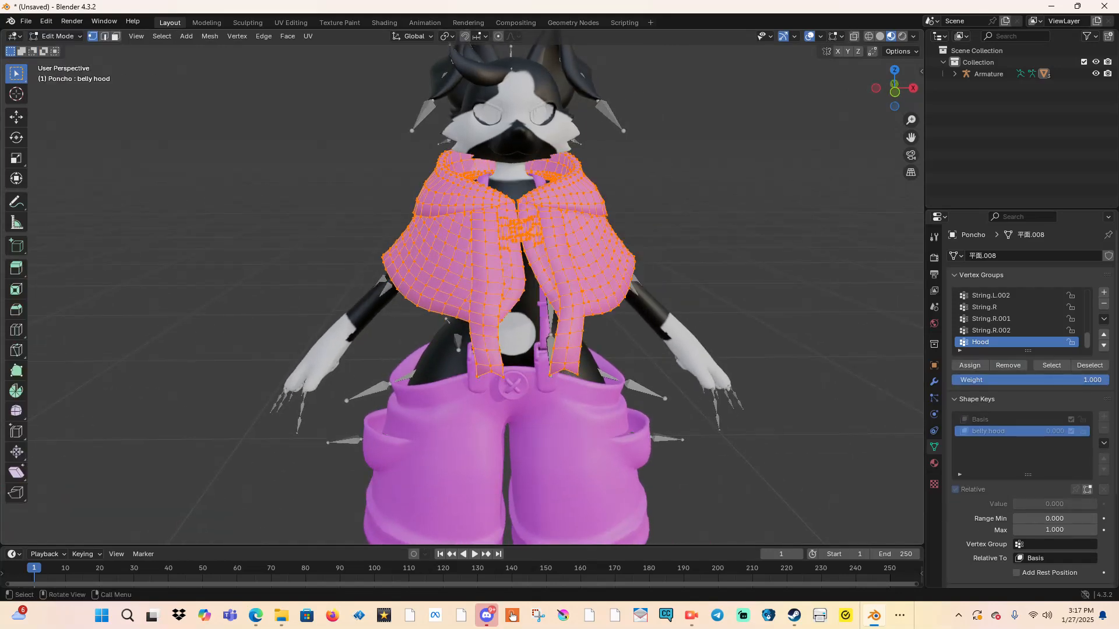
mouse_move(309, 326)
middle_down()
mouse_move(464, 330)
mouse_move(312, 328)
middle_up()
key(u)
Step: Select the poncho's whole mesh and unwrap it with Smart UV Project, using an island margin of 0.030 and Scale to Bounds
key(alt+a)
key(a)
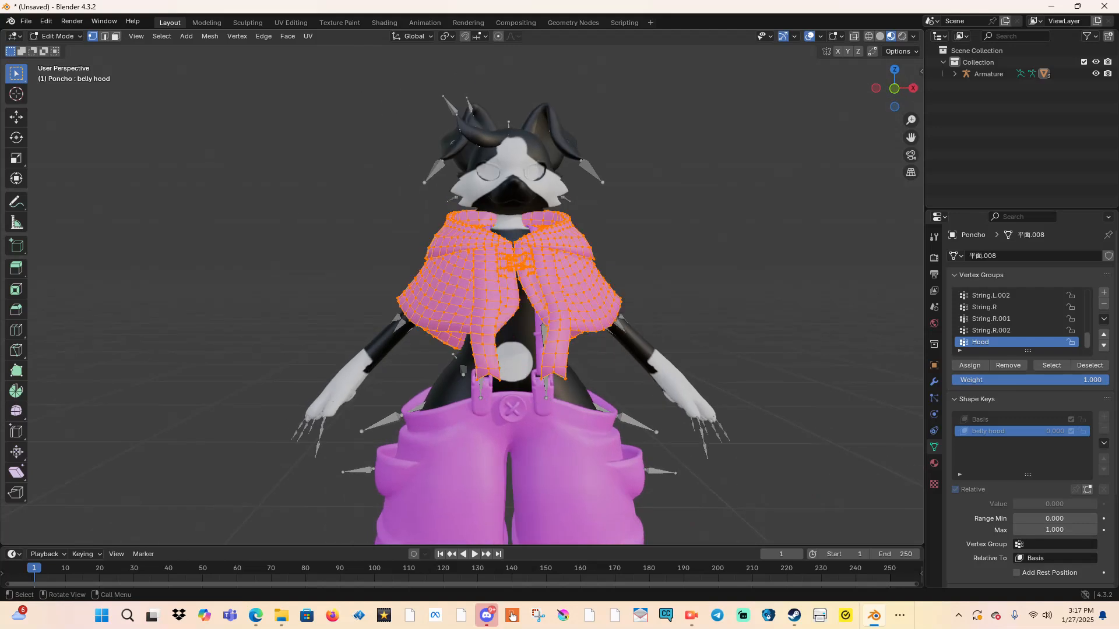
middle_drag(455, 303, 300, 300)
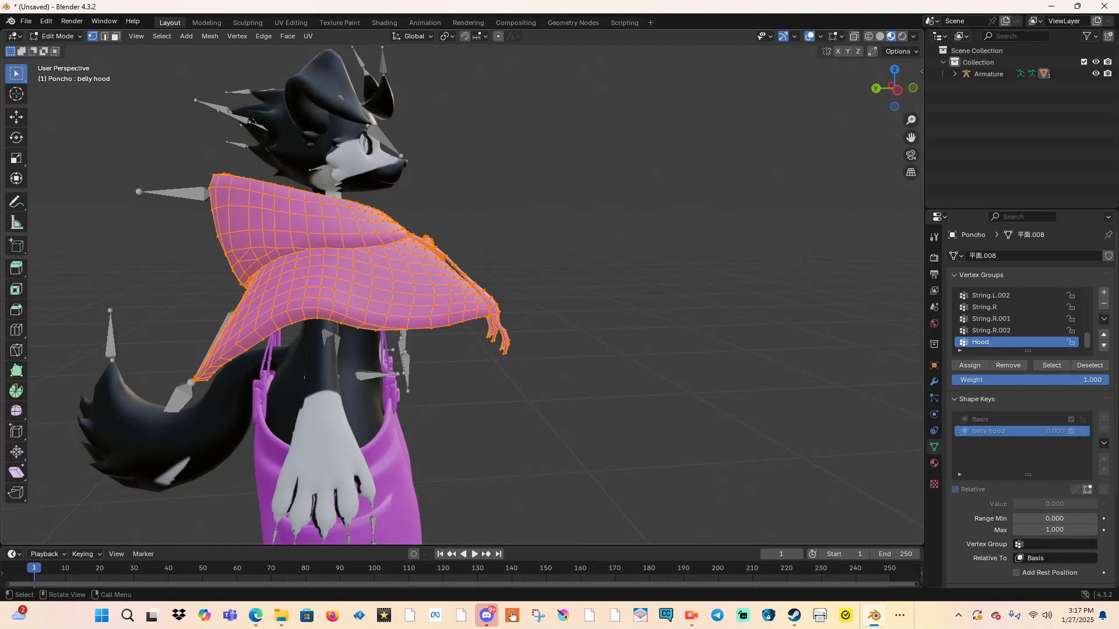
key(u)
mouse_move(501, 276)
key(u)
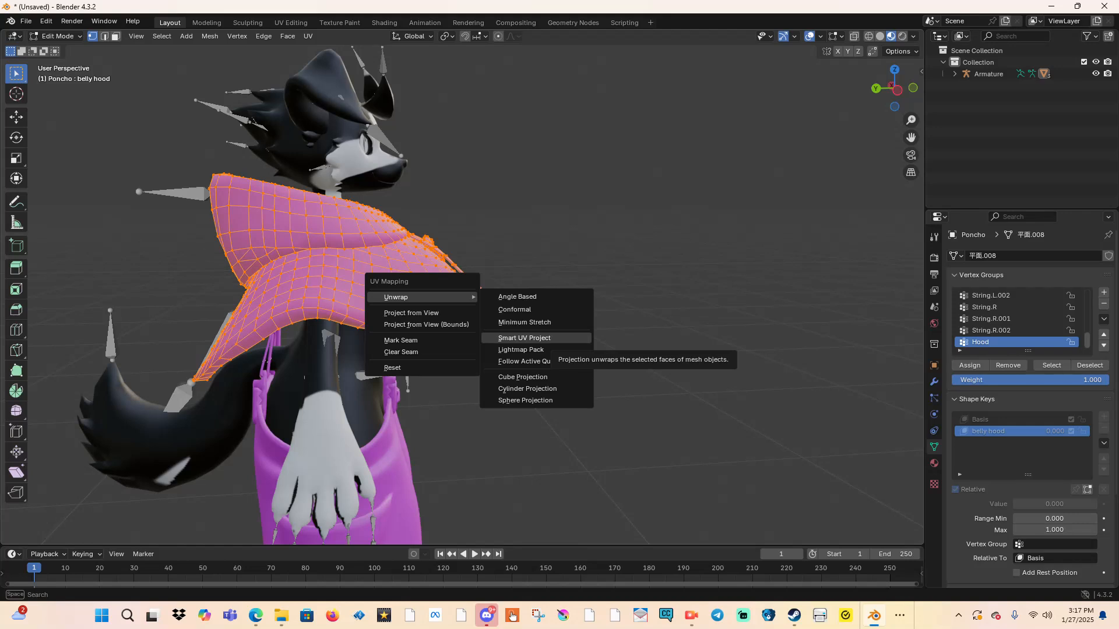
click(523, 337)
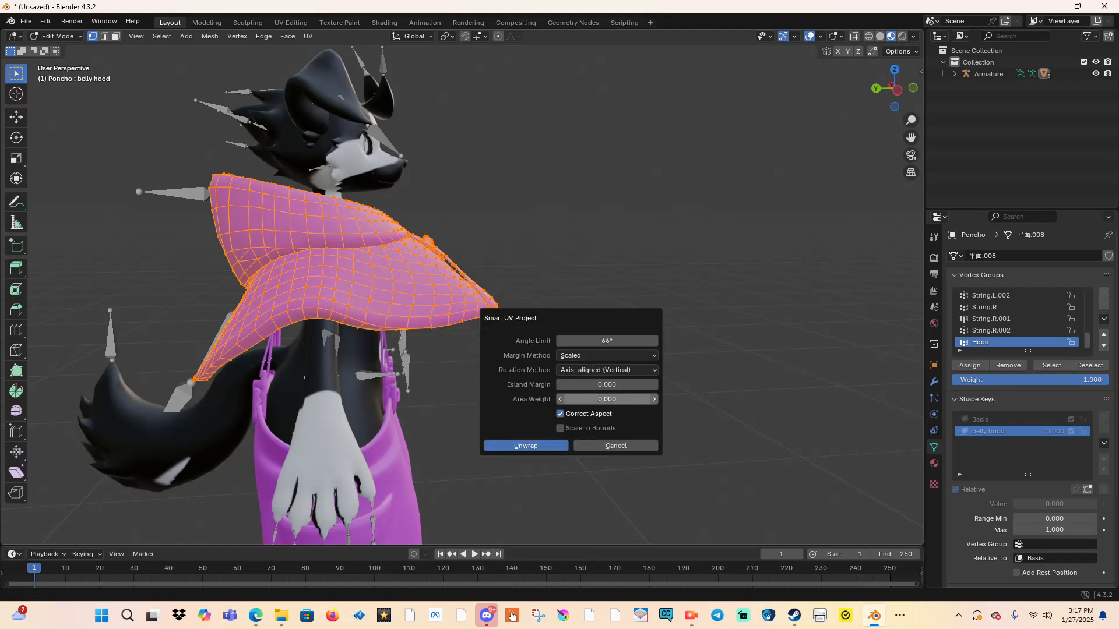
click(654, 385)
click(654, 385)
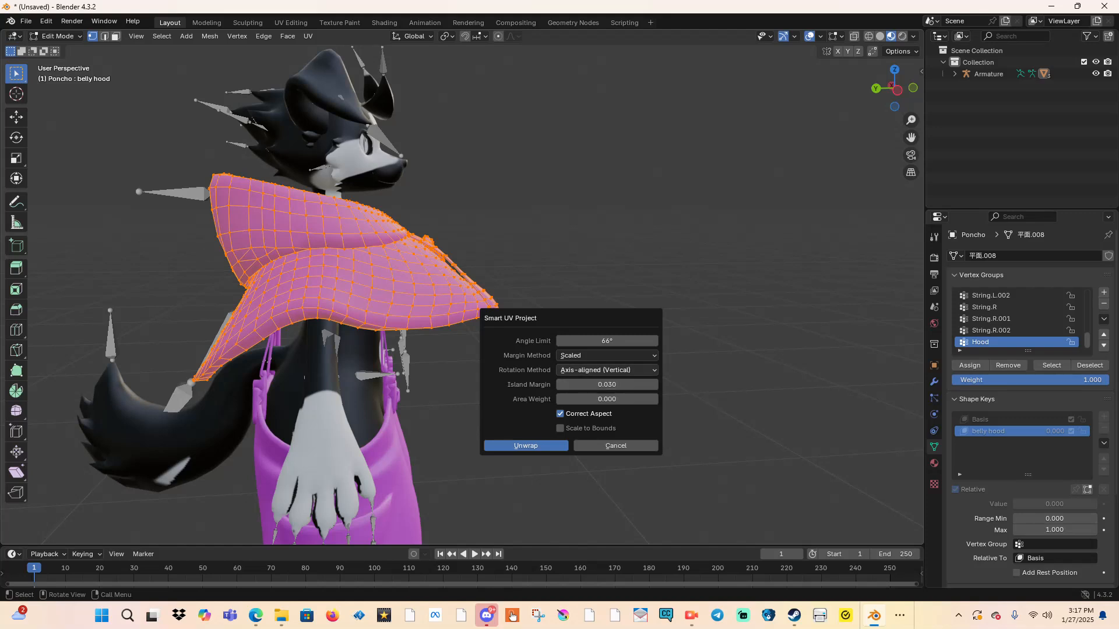
click(561, 428)
click(526, 445)
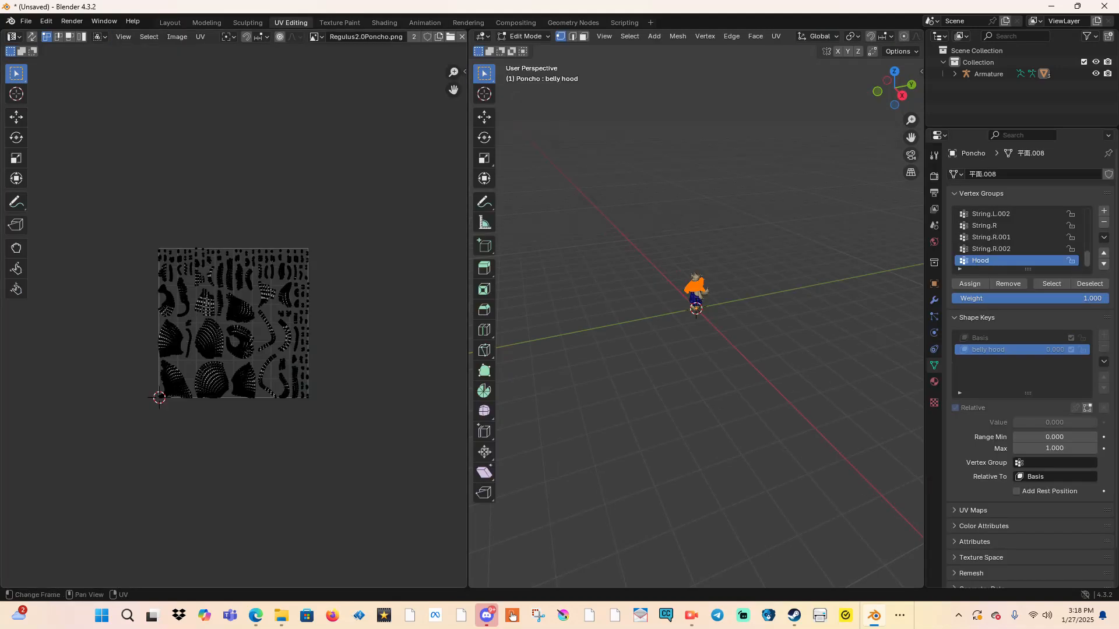
Step: Examine the poncho's unwrapped islands in the UV Editing workspace
click(290, 22)
scroll(251, 373, up, 5)
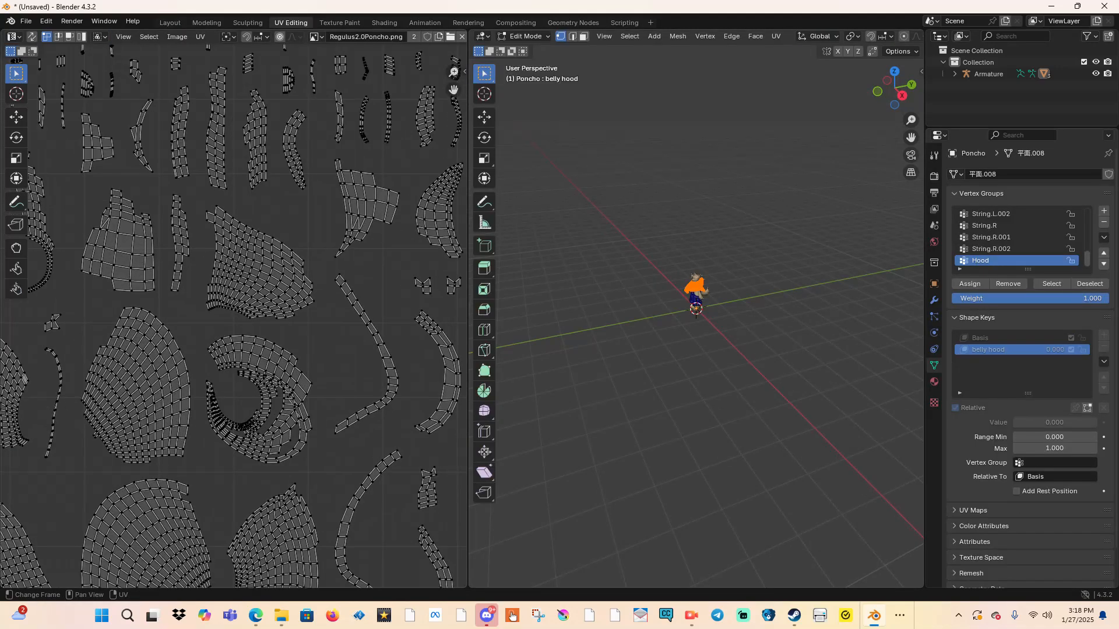
middle_drag(239, 332, 244, 420)
scroll(220, 398, down, 1)
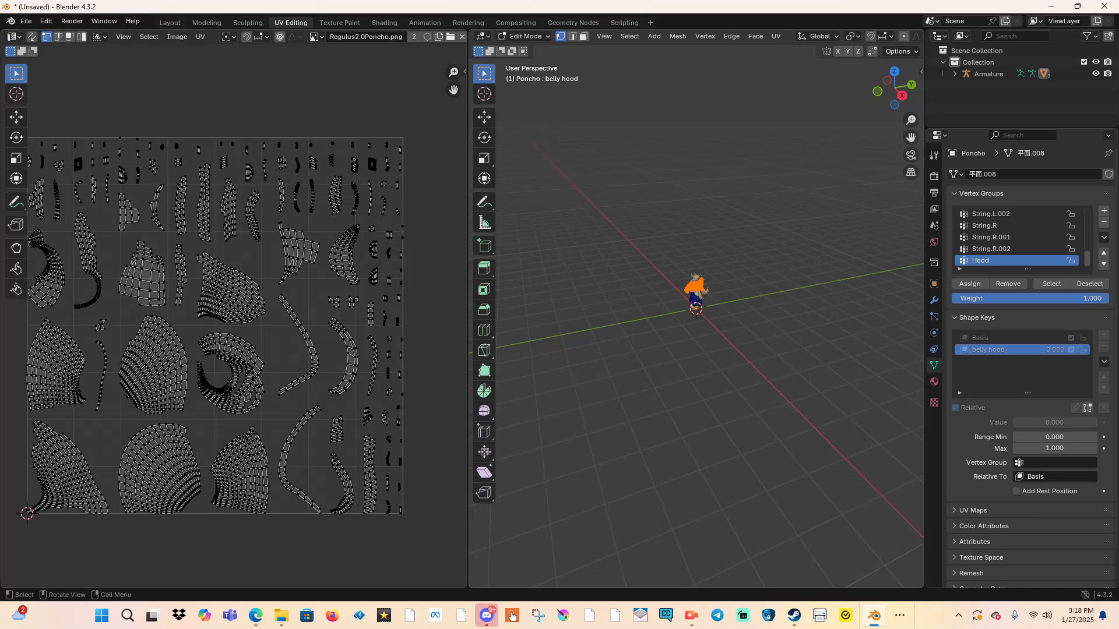
Step: Undo the poncho's Smart UV Project unwrap to restore its original UV layout
scroll(695, 291, up, 15)
middle_drag(696, 291, 778, 480)
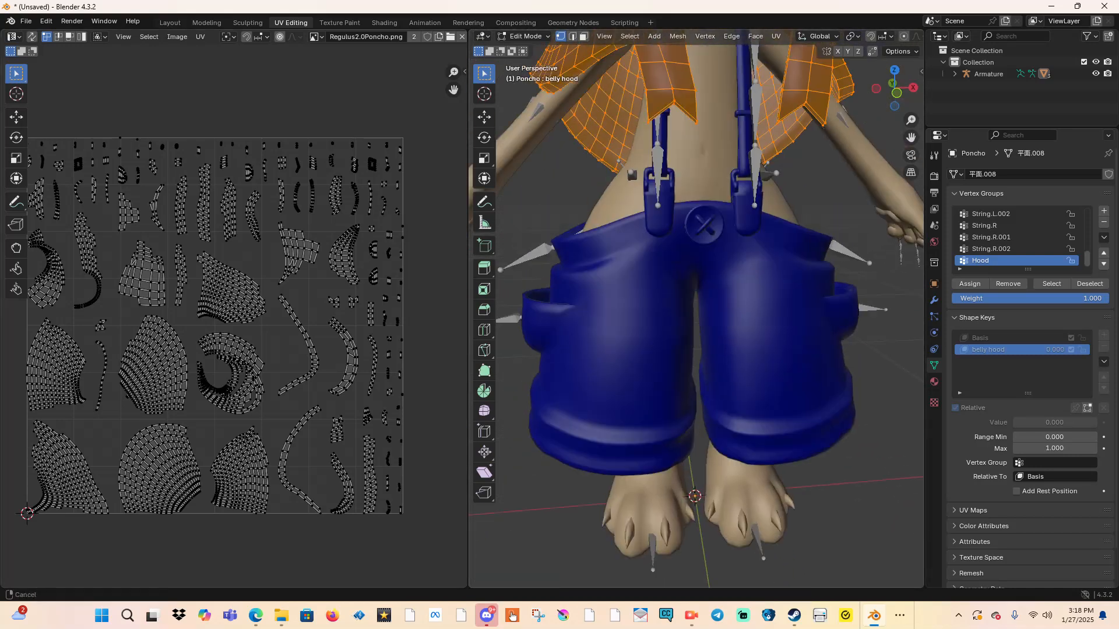
shift+middle_drag(717, 244, 708, 513)
scroll(696, 308, up, 2)
mouse_move(696, 309)
middle_down()
mouse_move(760, 362)
mouse_move(775, 312)
mouse_move(574, 125)
mouse_move(679, 309)
middle_up()
scroll(695, 309, down, 3)
scroll(679, 309, up, 3)
scroll(679, 309, down, 2)
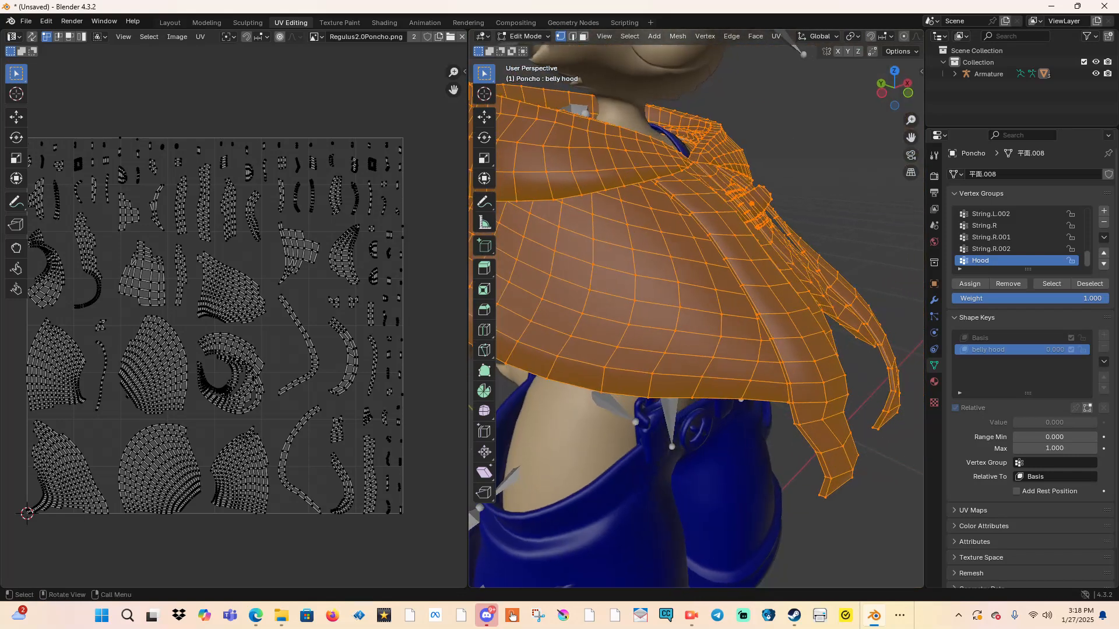
key(ctrl+z)
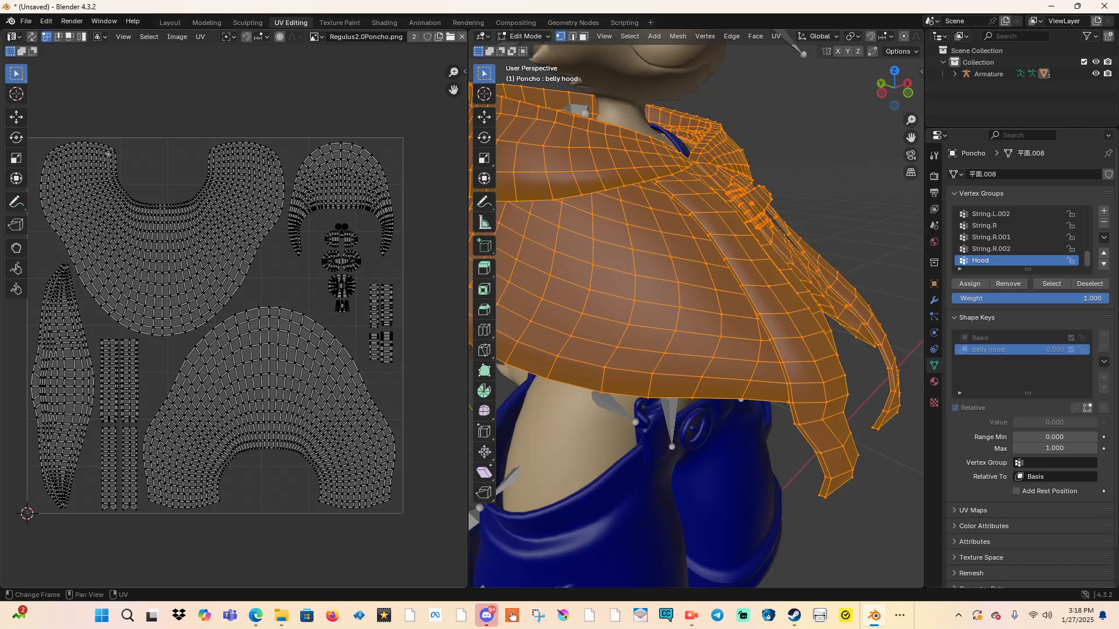
Step: Return the poncho to Object Mode and view the avatar from the side
middle_drag(699, 350, 734, 341)
scroll(632, 325, down, 4)
scroll(612, 344, up, 5)
scroll(734, 341, down, 5)
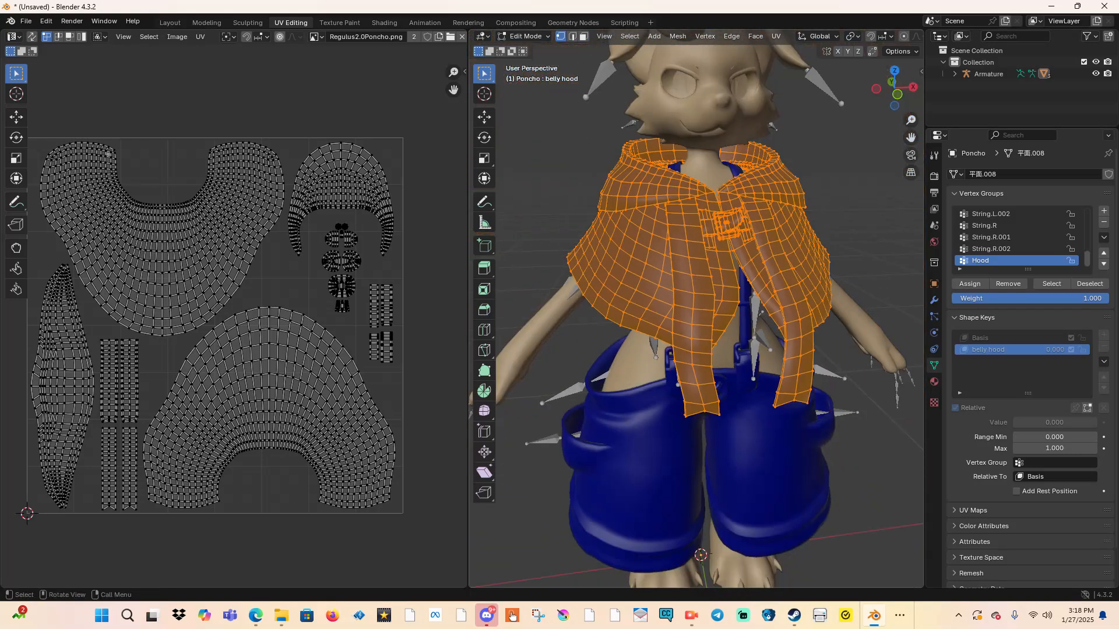
click(525, 36)
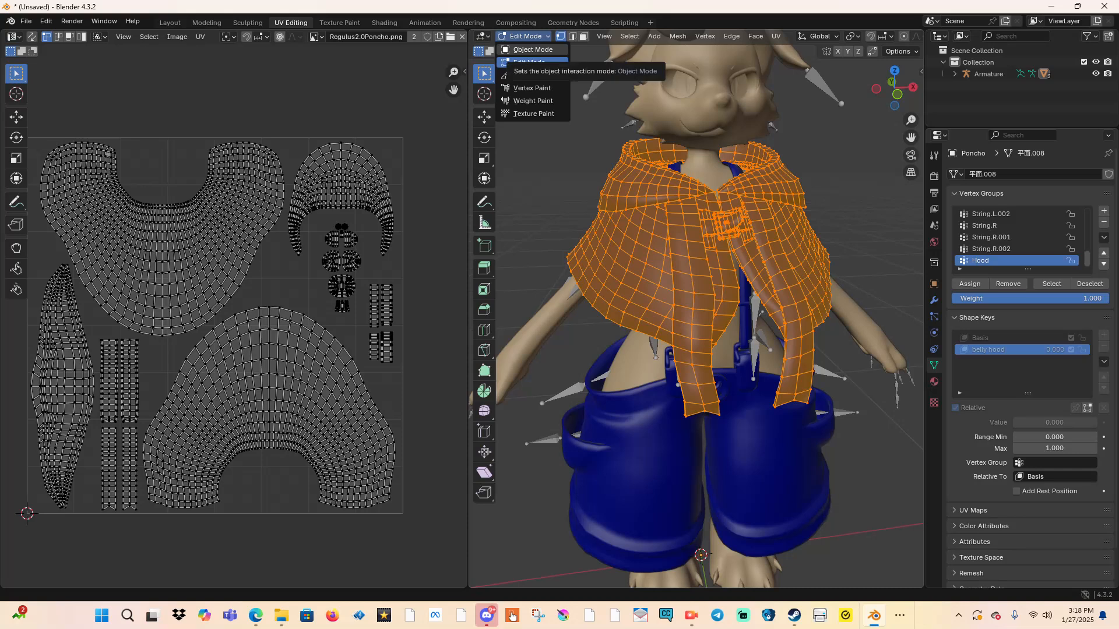
click(532, 50)
middle_drag(652, 279, 542, 288)
middle_drag(699, 291, 612, 326)
Step: Look at the FBX export option for the avatar
click(26, 21)
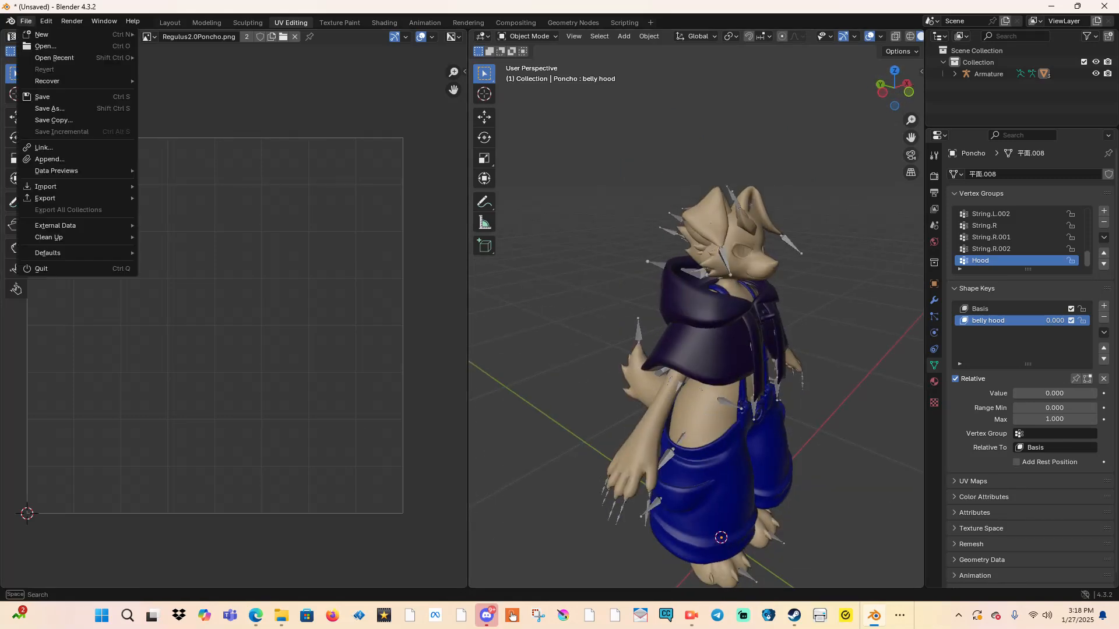
mouse_move(58, 186)
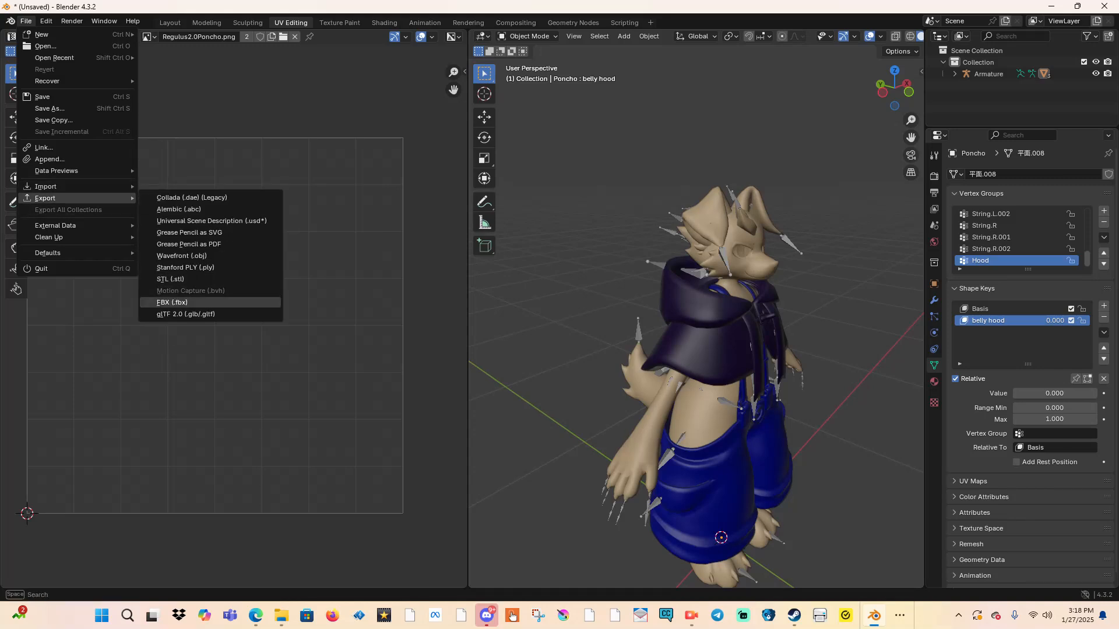
click(171, 302)
click(705, 525)
click(828, 530)
scroll(828, 530, down, 3)
middle_drag(828, 530, 815, 520)
click(855, 123)
Step: Select the avatar's body mesh and add a new shape key to it
middle_drag(815, 263, 759, 247)
scroll(779, 247, up, 6)
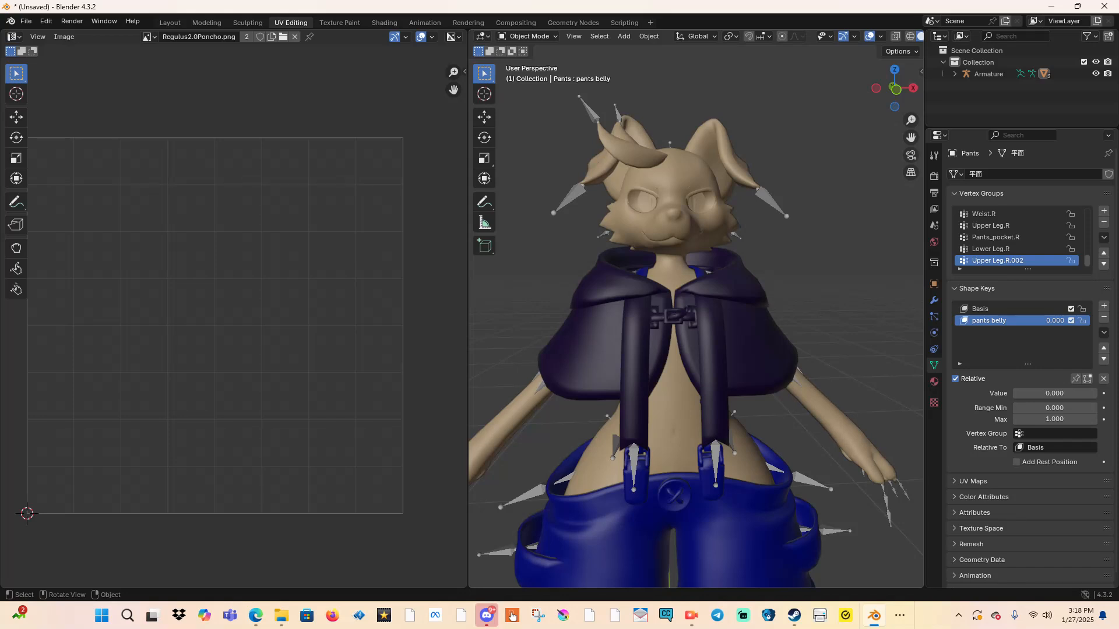
click(679, 407)
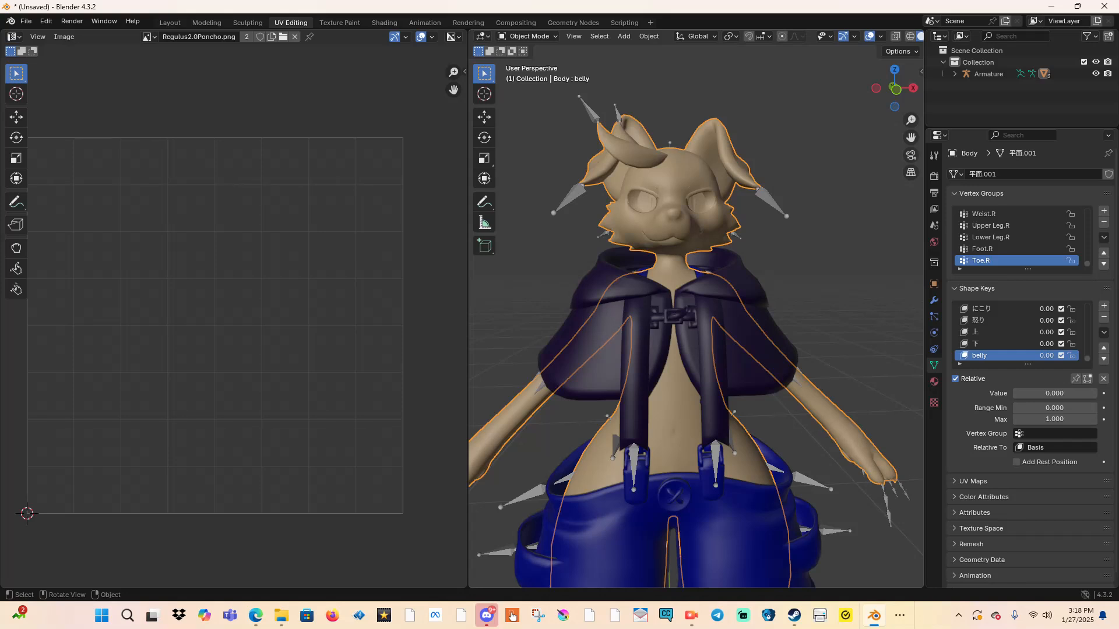
scroll(696, 326, down, 5)
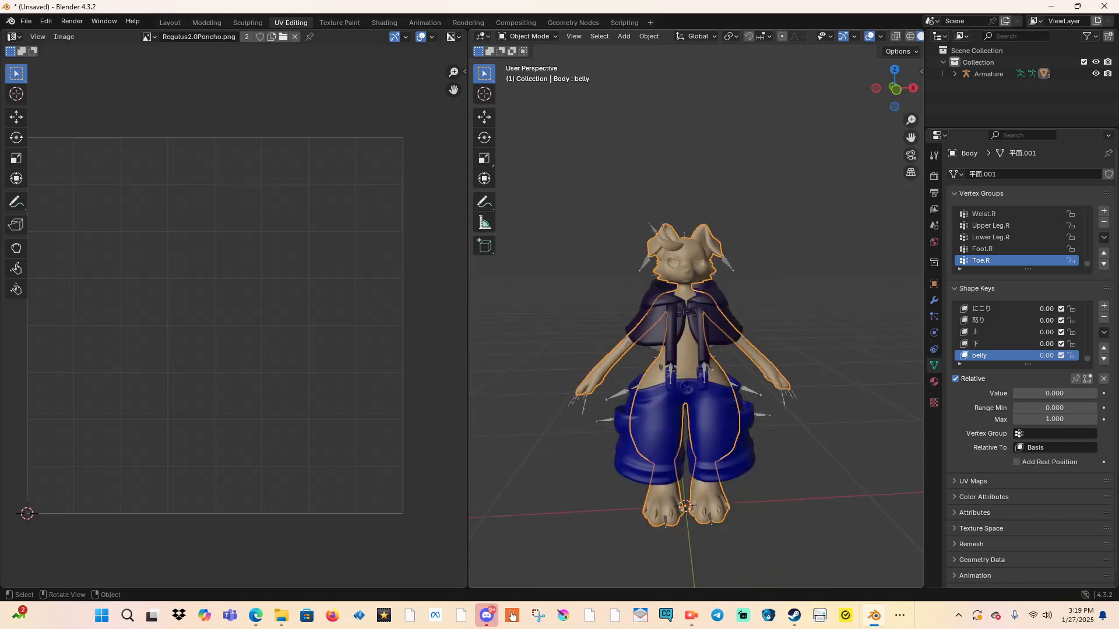
scroll(1020, 332, down, 5)
scroll(1020, 332, up, 6)
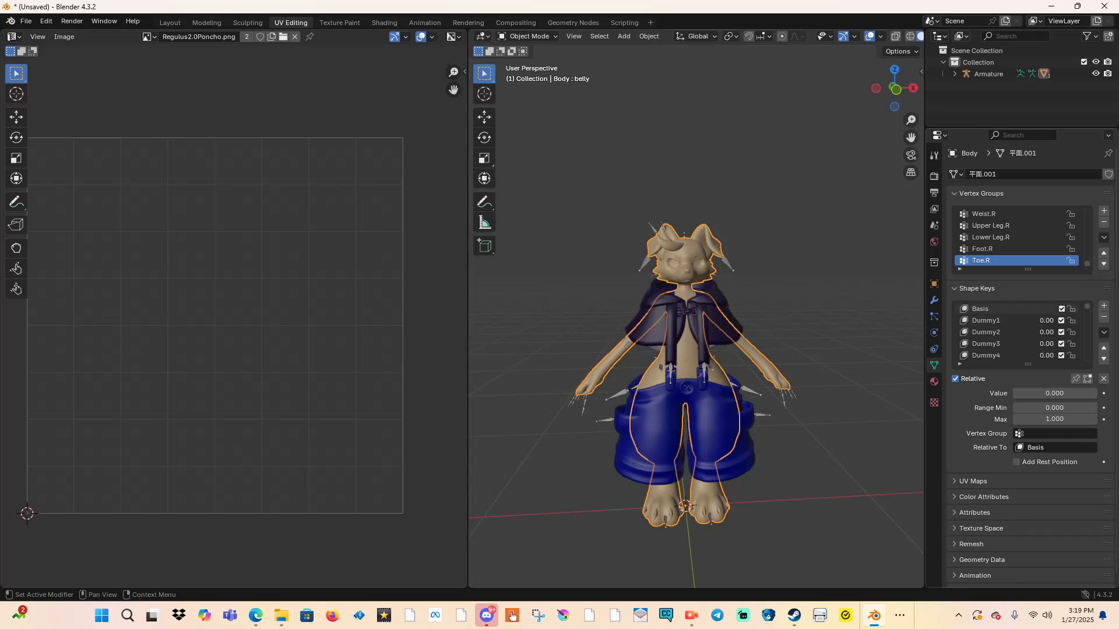
click(991, 309)
click(1104, 306)
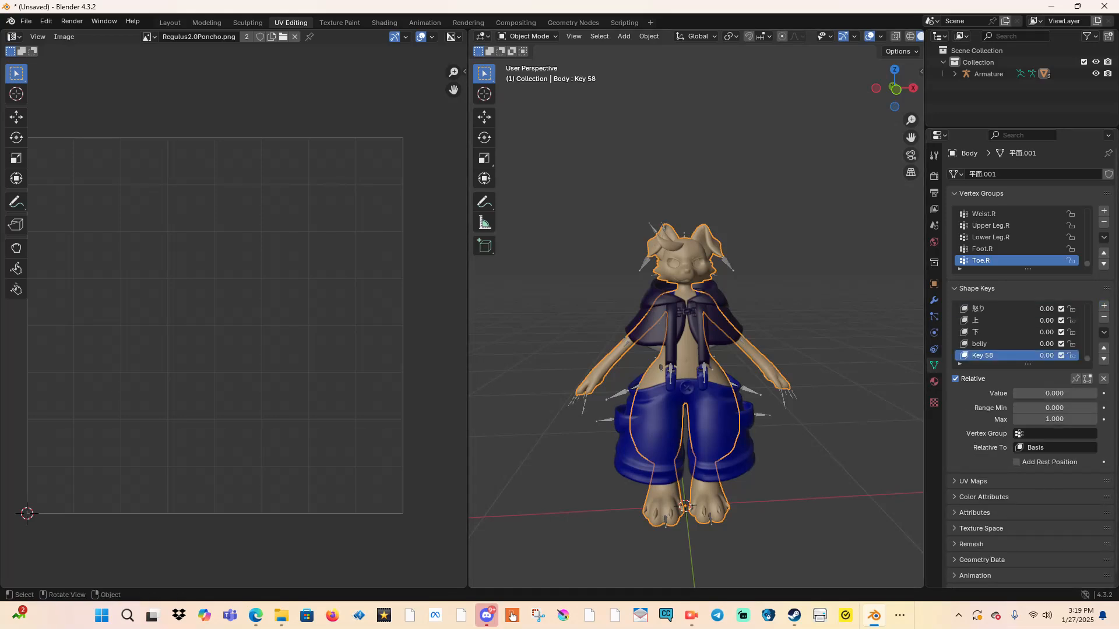
Step: Put the body into Edit Mode with nothing selected and display it in wireframe shading
click(527, 36)
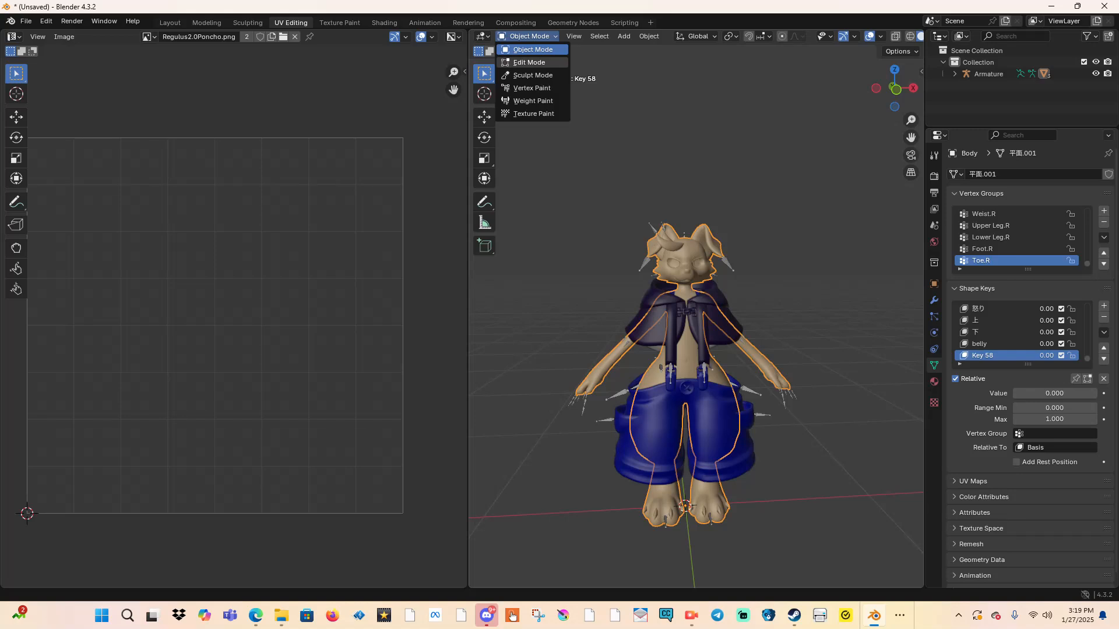
click(524, 62)
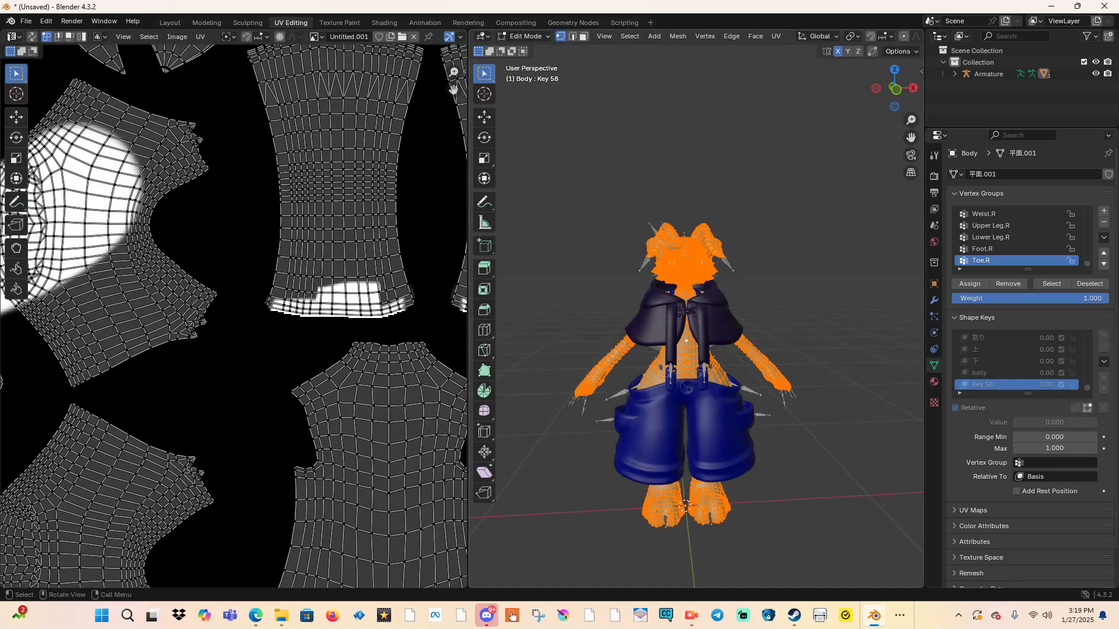
scroll(696, 323, up, 3)
key(alt+a)
scroll(641, 36, down, 5)
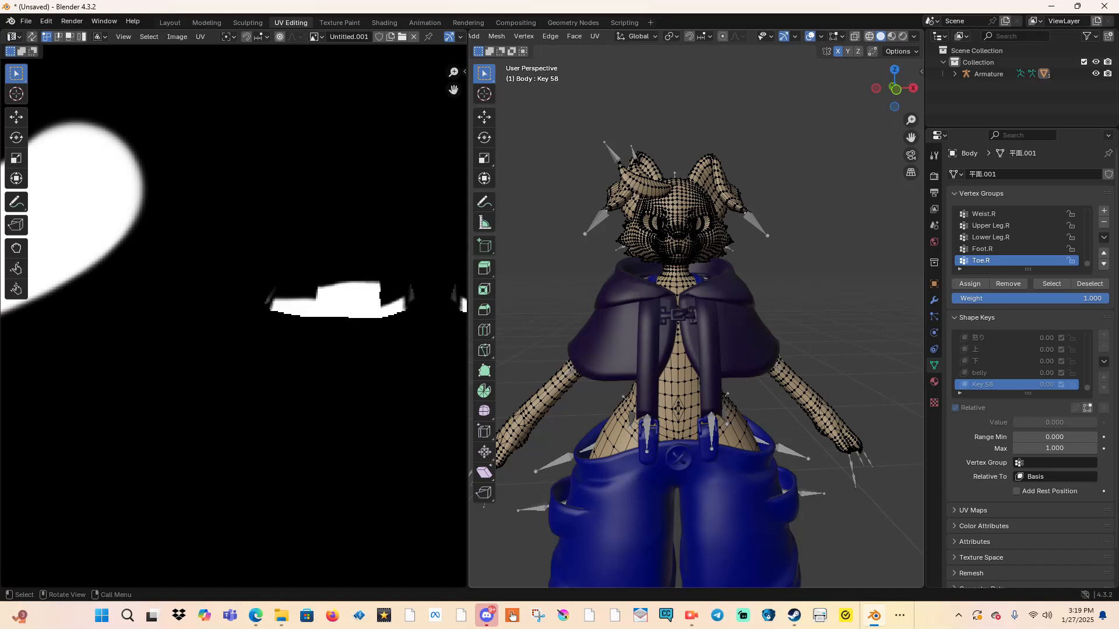
click(870, 36)
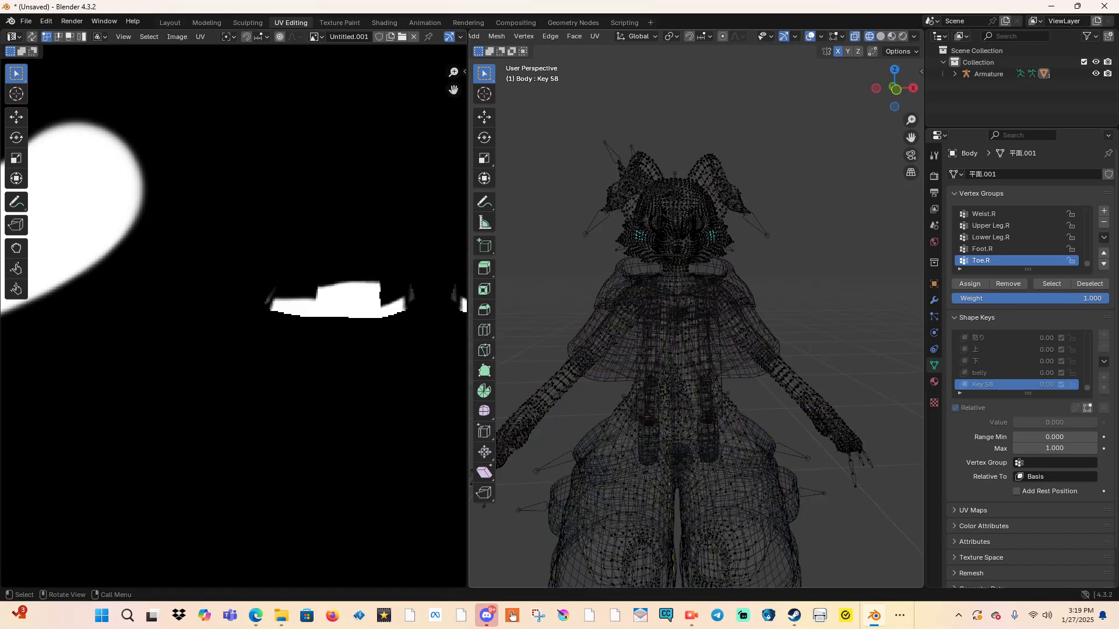
middle_drag(679, 327, 650, 307)
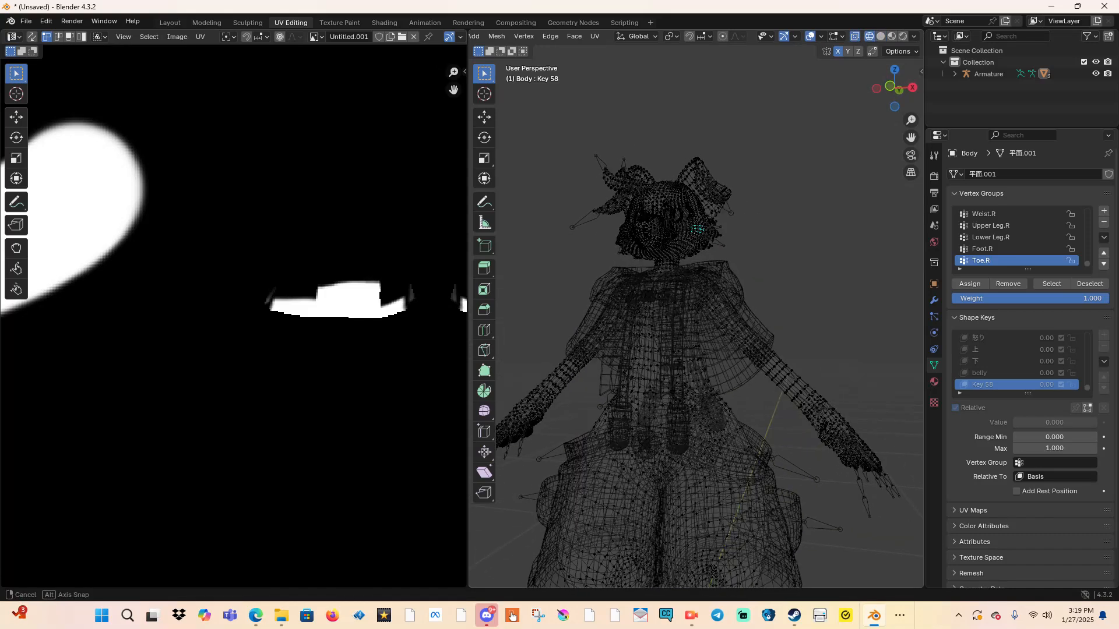
Step: Select all vertices of the head, including the edge loop where it meets the neck
drag(540, 133, 760, 264)
middle_drag(761, 264, 804, 291)
scroll(791, 272, up, 6)
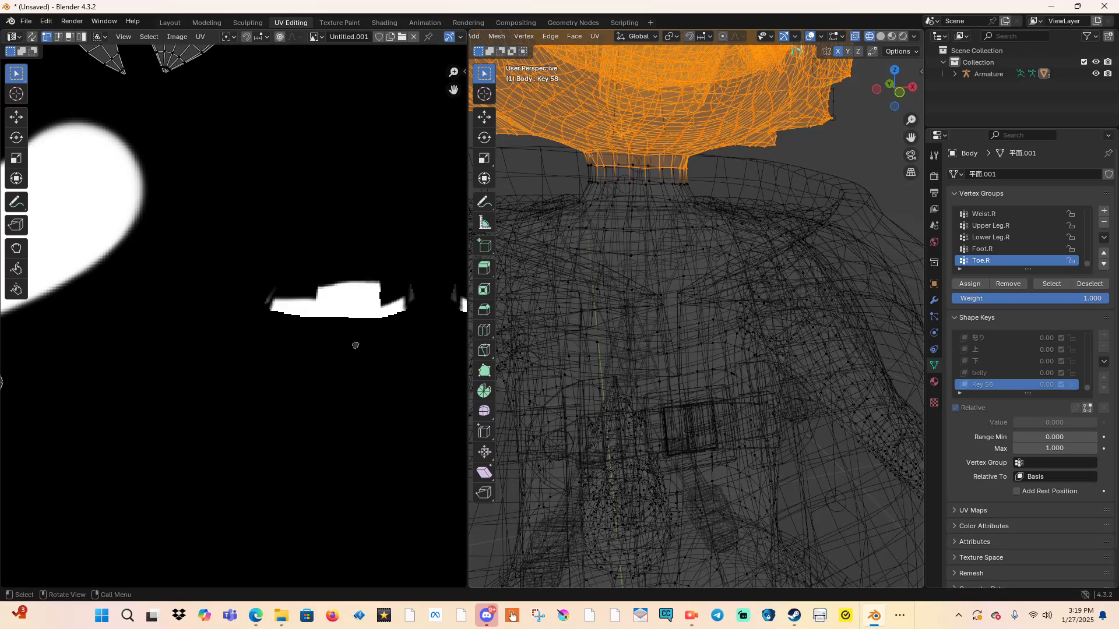
alt+click(618, 164)
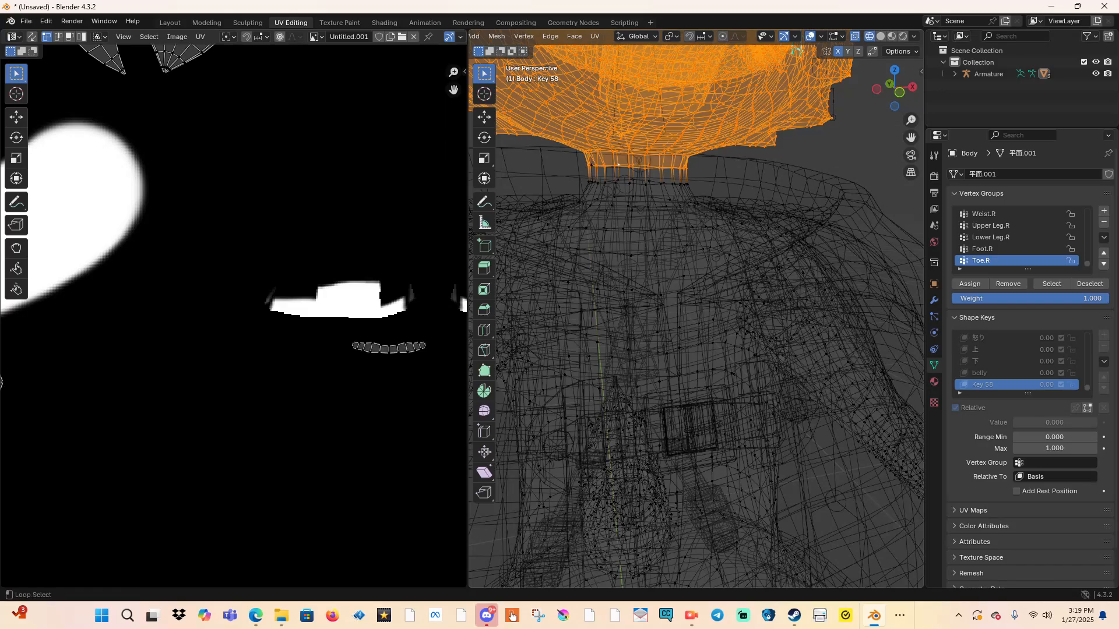
middle_drag(617, 164, 642, 237)
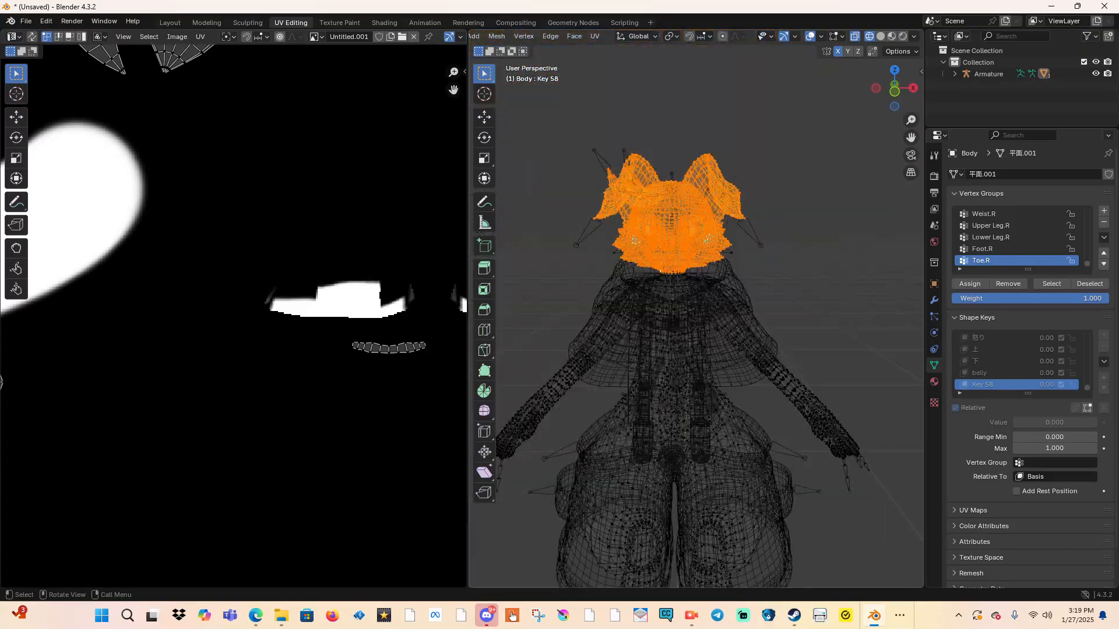
Step: Scale the selected head up to well over 1.5 times and raise it about 0.1 m along the Z axis
key(s)
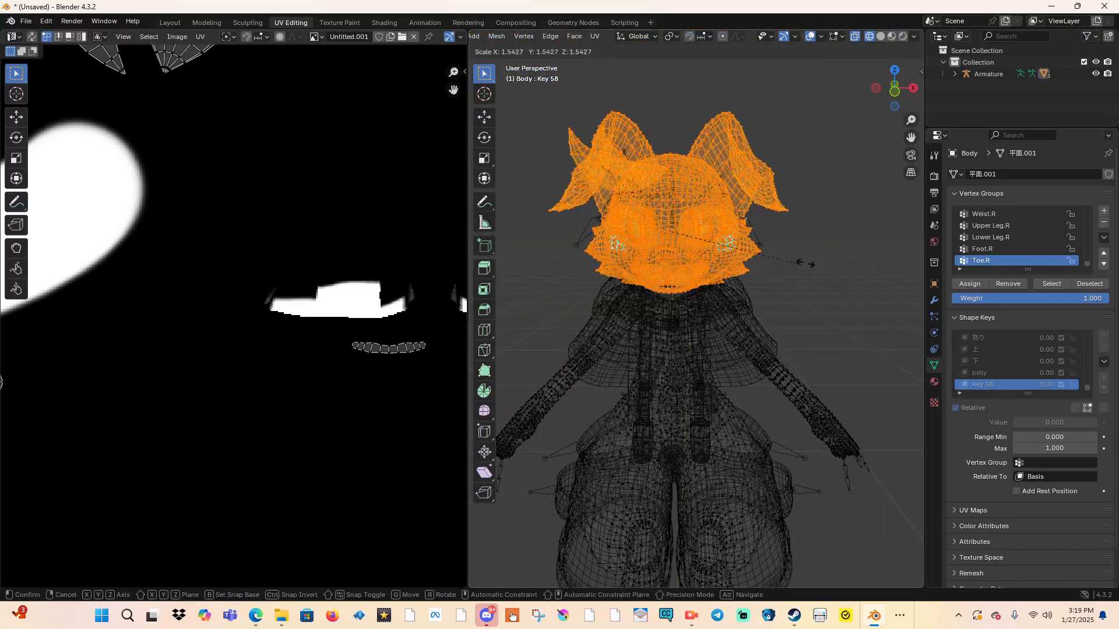
click(874, 273)
middle_drag(874, 274, 888, 254)
key(g)
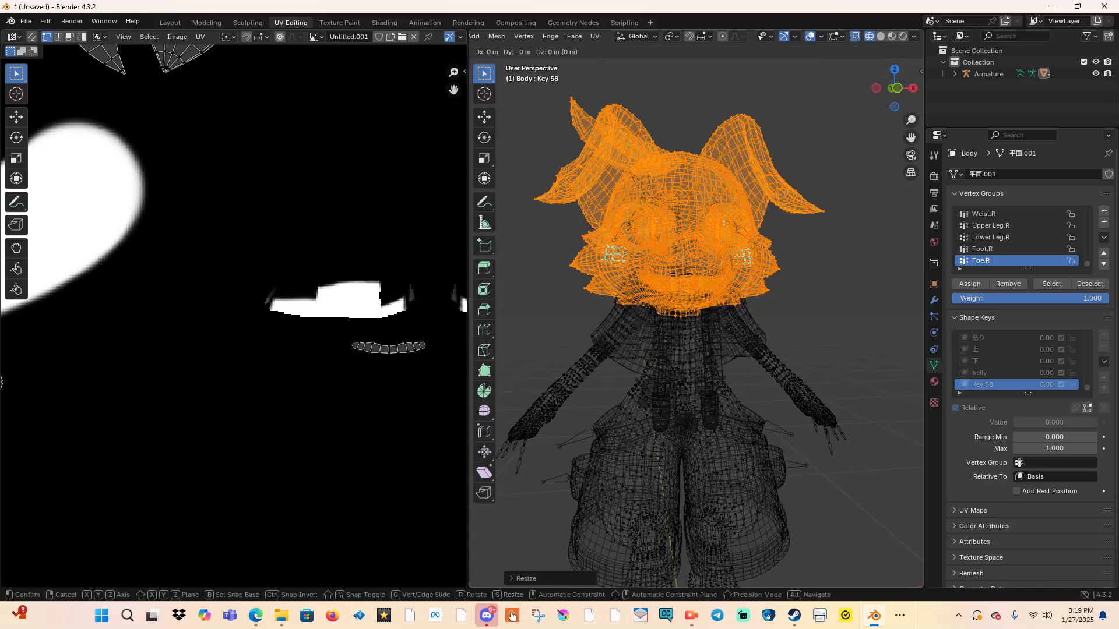
key(z)
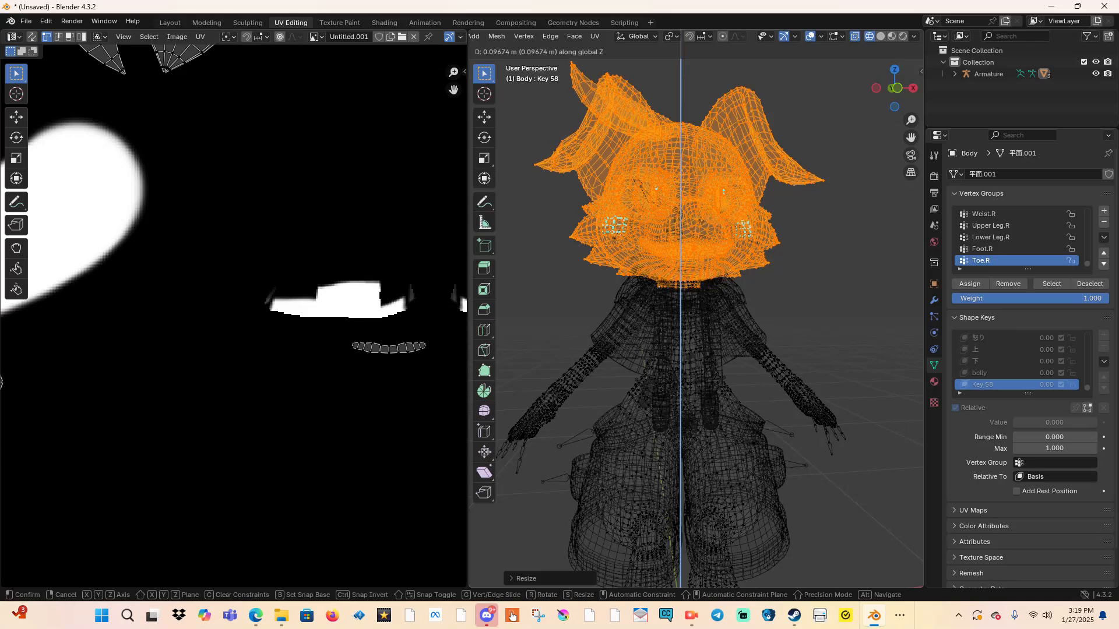
click(888, 233)
Step: Reposition the enlarged head over the neck from a side view, moving it and tilting it slightly
middle_drag(889, 233, 809, 238)
middle_drag(2, 381, 1, 382)
key(g)
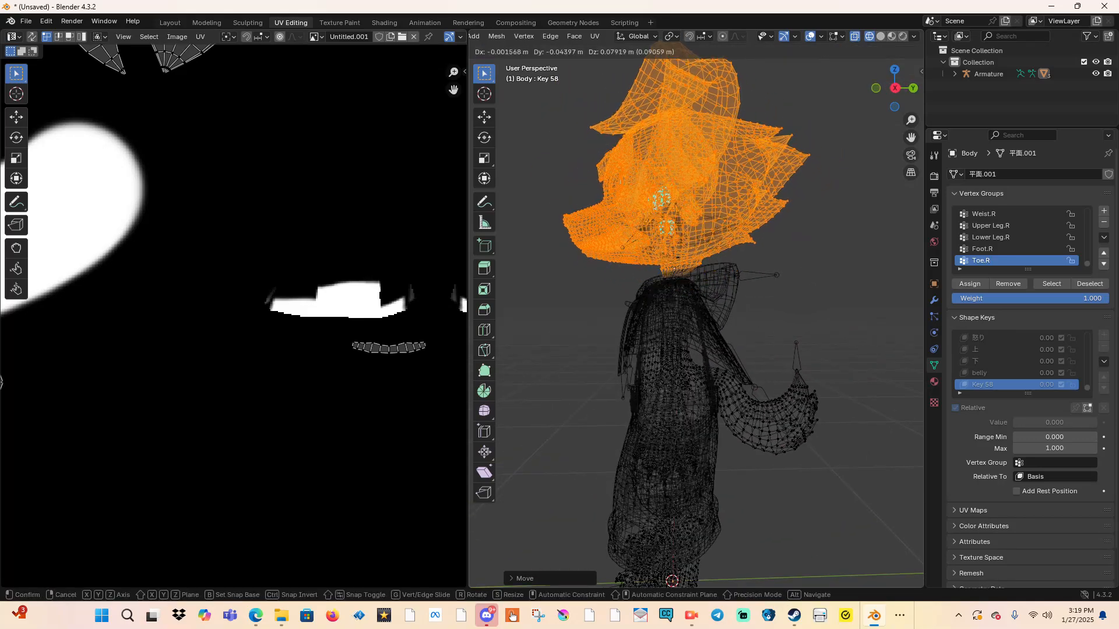
click(1, 382)
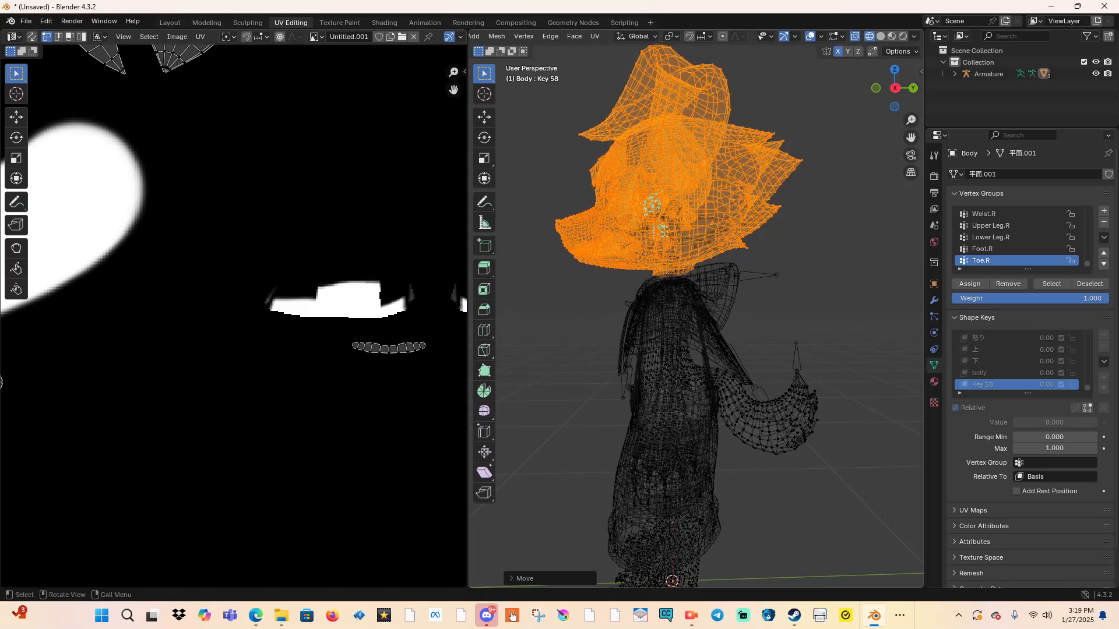
key(r)
click(2, 381)
key(g)
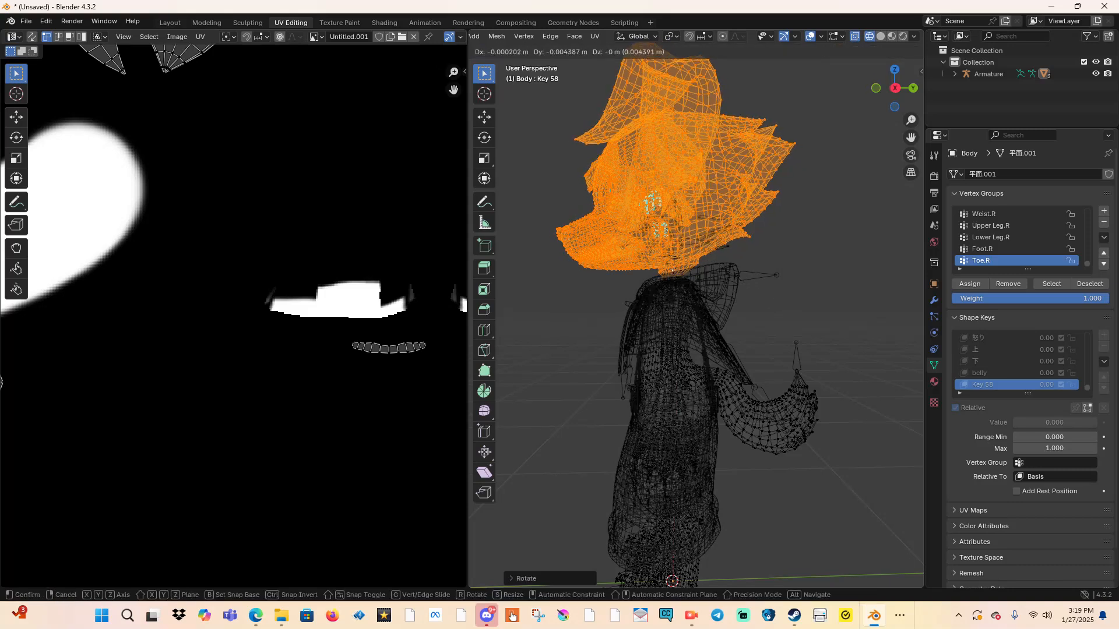
click(1, 381)
middle_drag(1, 381, 1, 382)
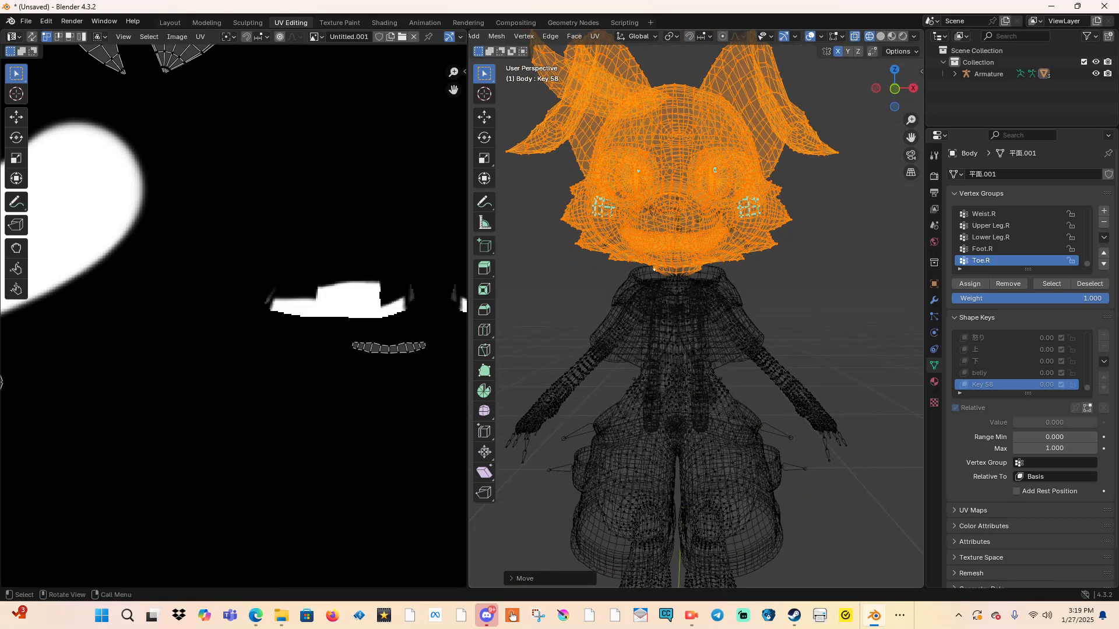
Step: Look through the body's shape key list from the last key up to Basis while staying in Edit Mode
scroll(695, 315, up, 1)
scroll(640, 36, up, 6)
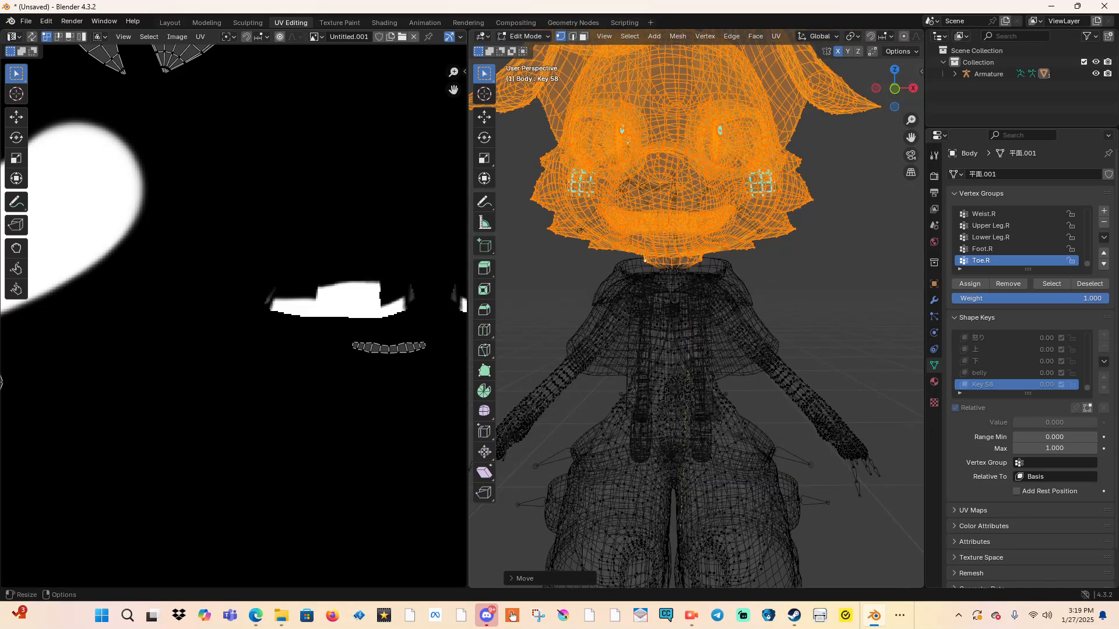
click(523, 36)
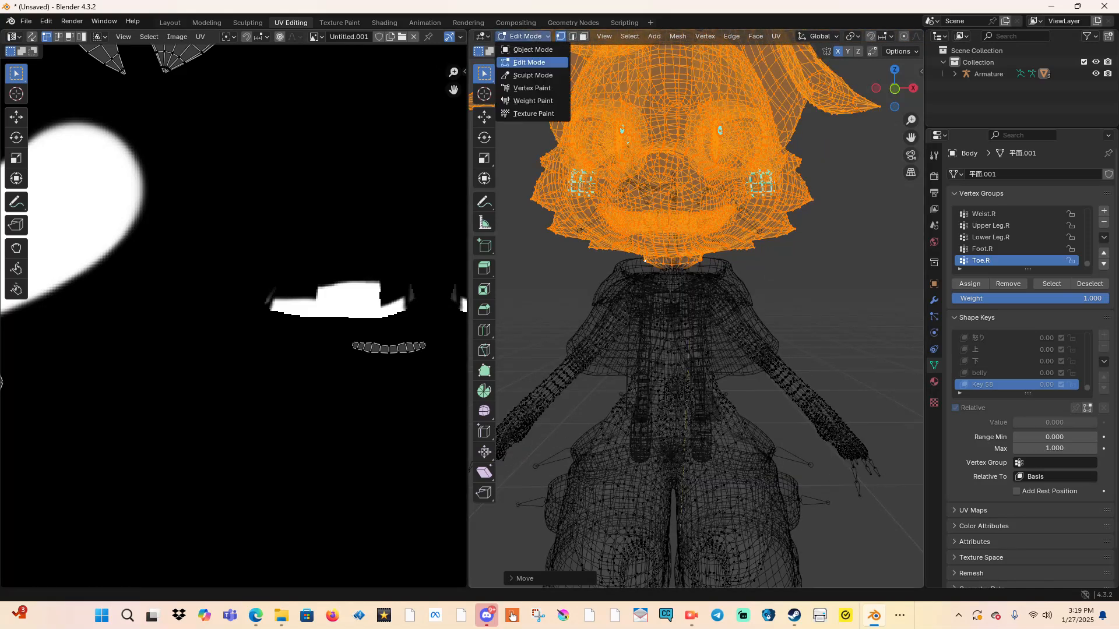
click(532, 62)
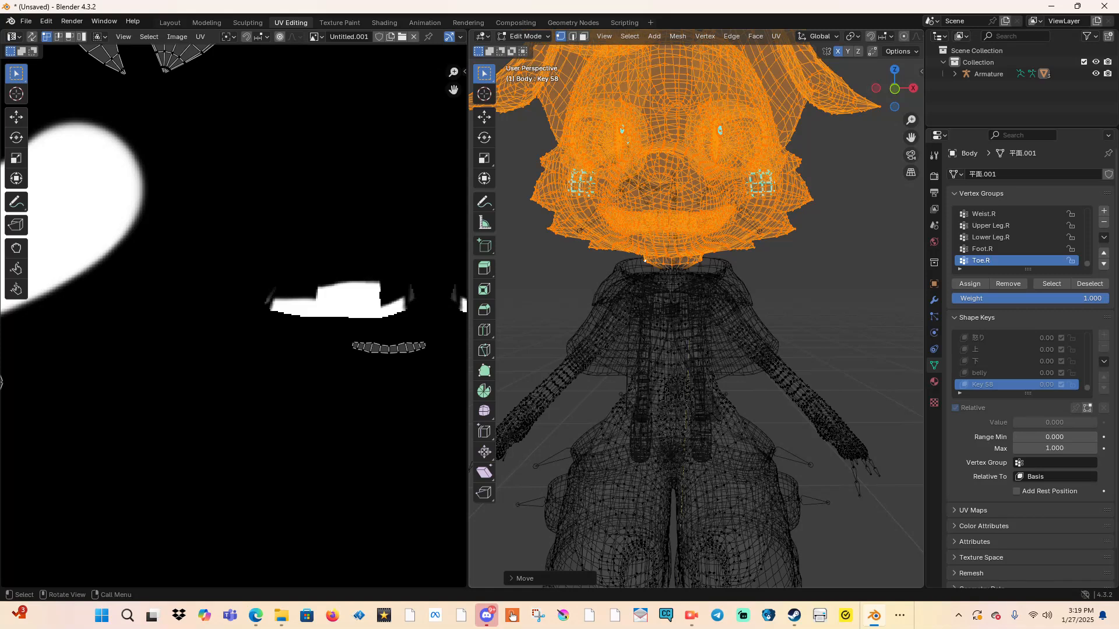
scroll(1017, 361, up, 20)
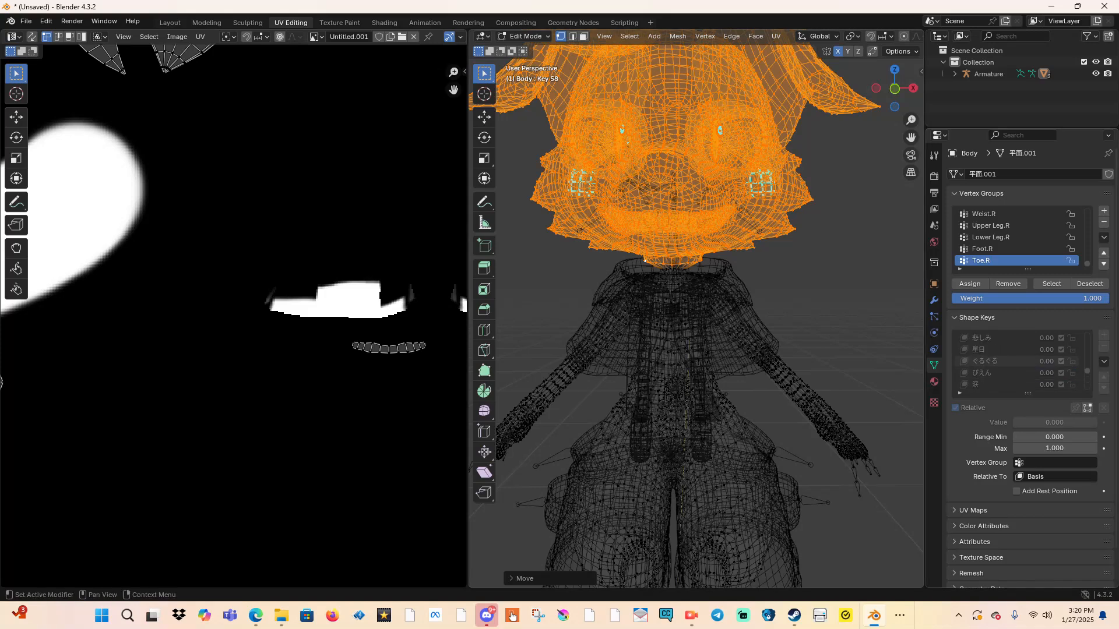
scroll(1016, 361, up, 10)
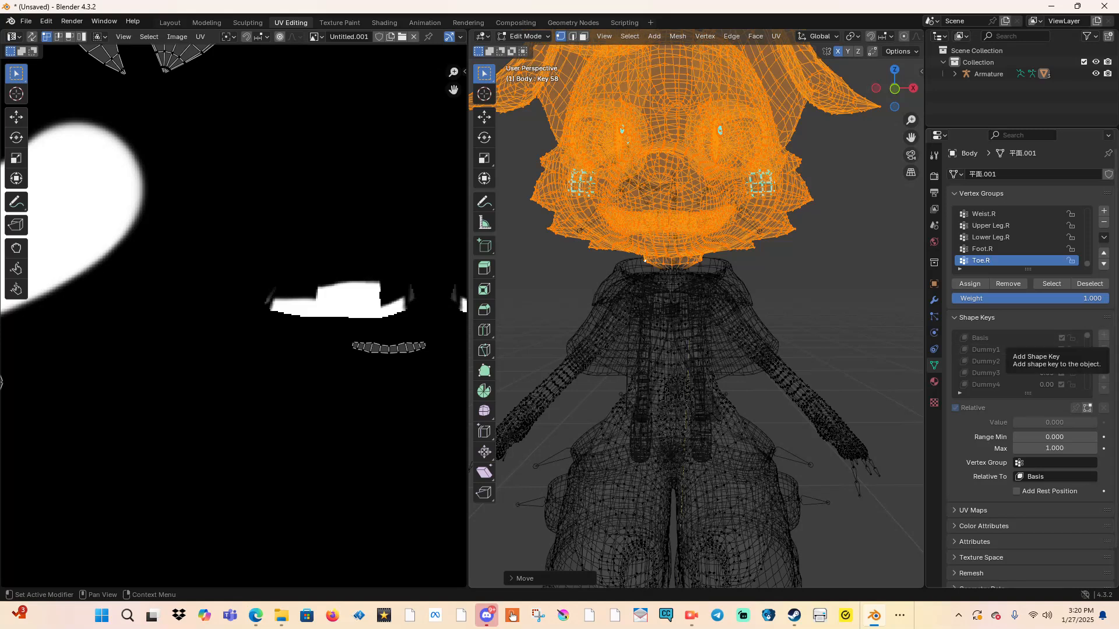
scroll(1019, 361, down, 10)
scroll(1020, 361, down, 5)
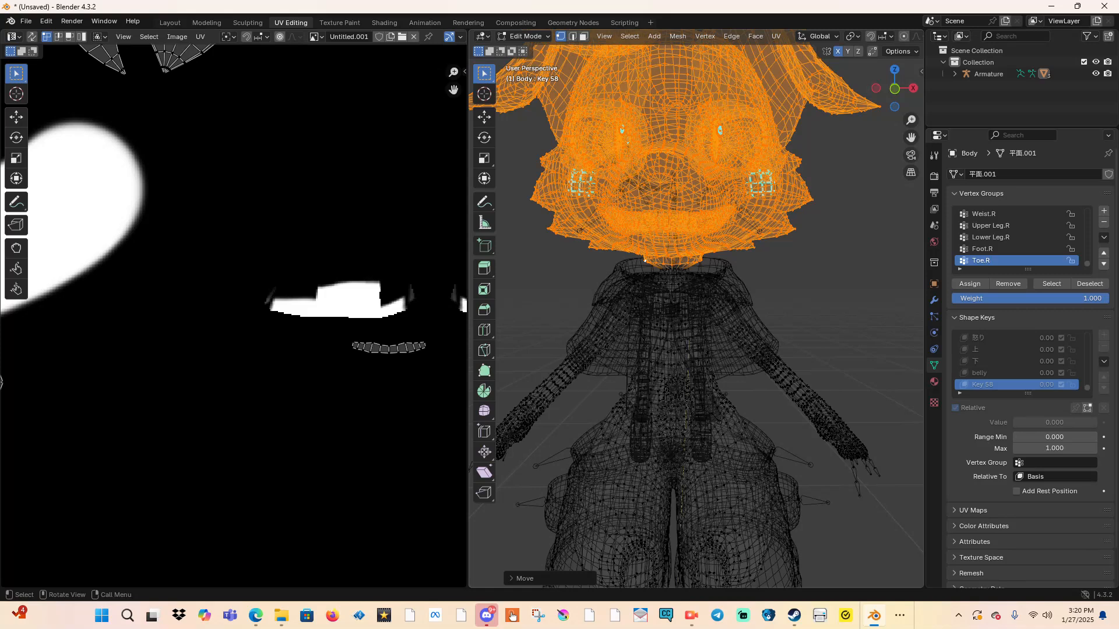
Step: Return the body to Object Mode and deselect everything
click(524, 36)
click(531, 50)
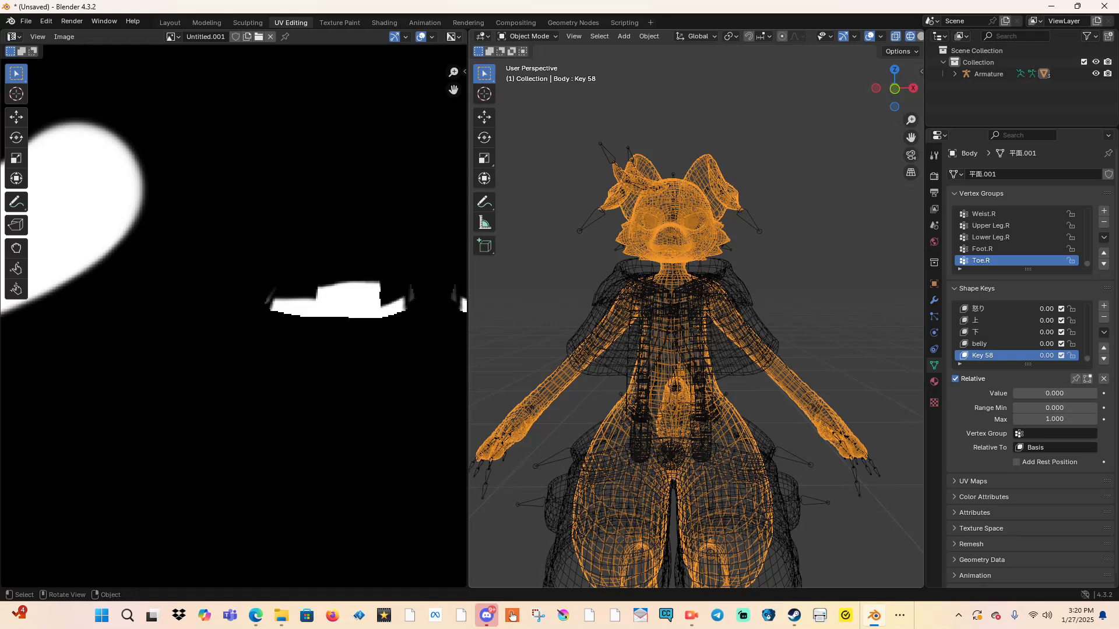
key(alt+a)
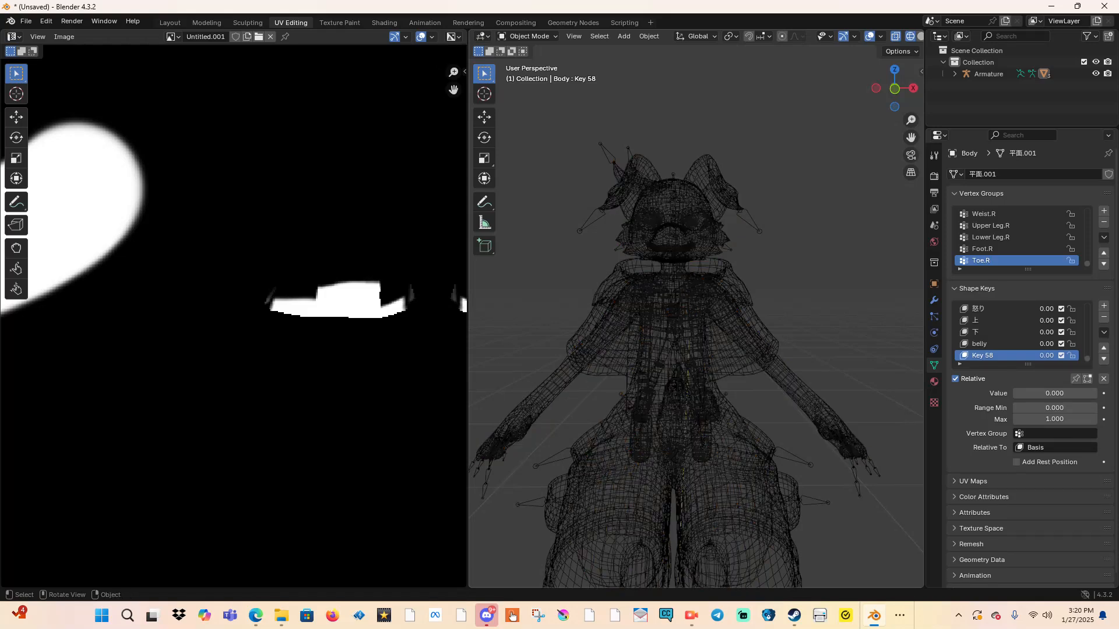
Step: Preview the enlarged head by raising Key 58 to 1.000 and returning it to 0.000, and inspect the model from the side
scroll(696, 314, up, 3)
scroll(697, 314, down, 4)
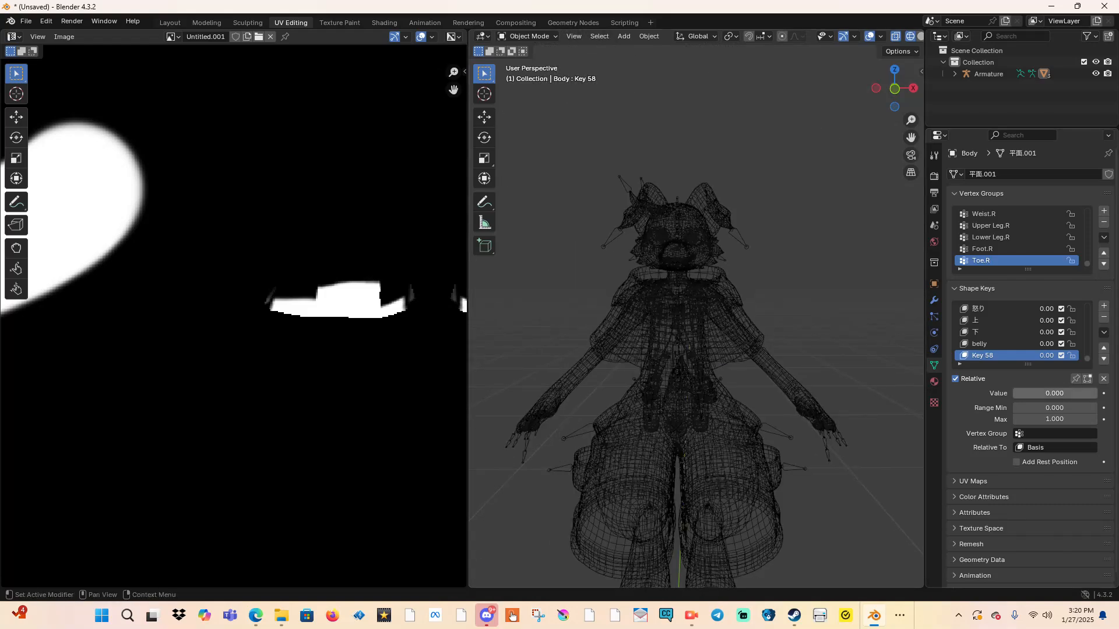
drag(1014, 394, 1096, 394)
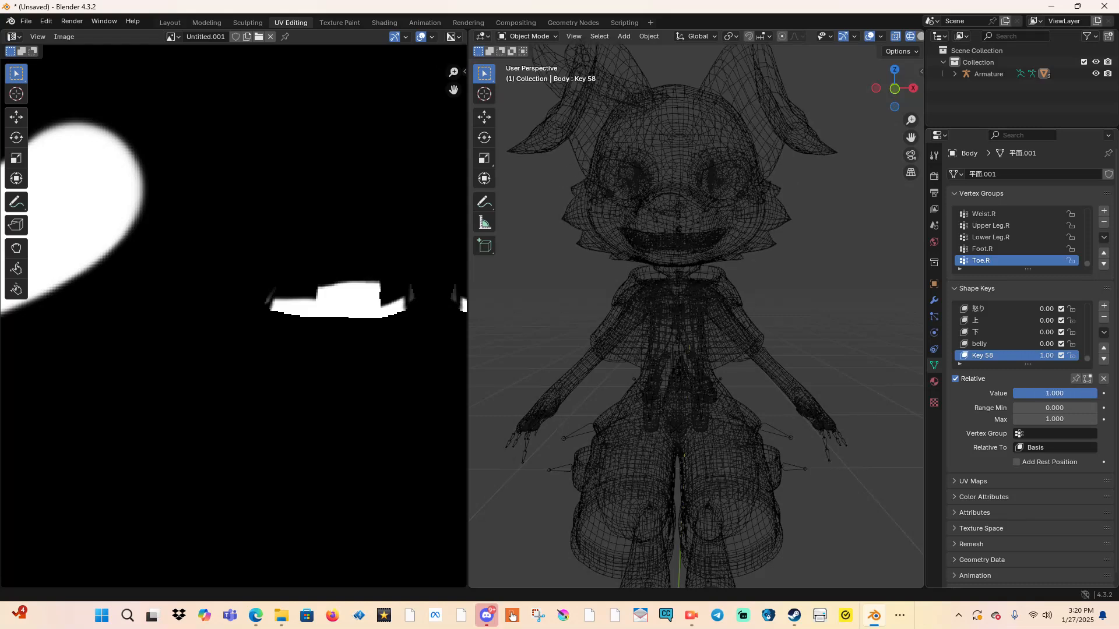
drag(1096, 393, 1013, 393)
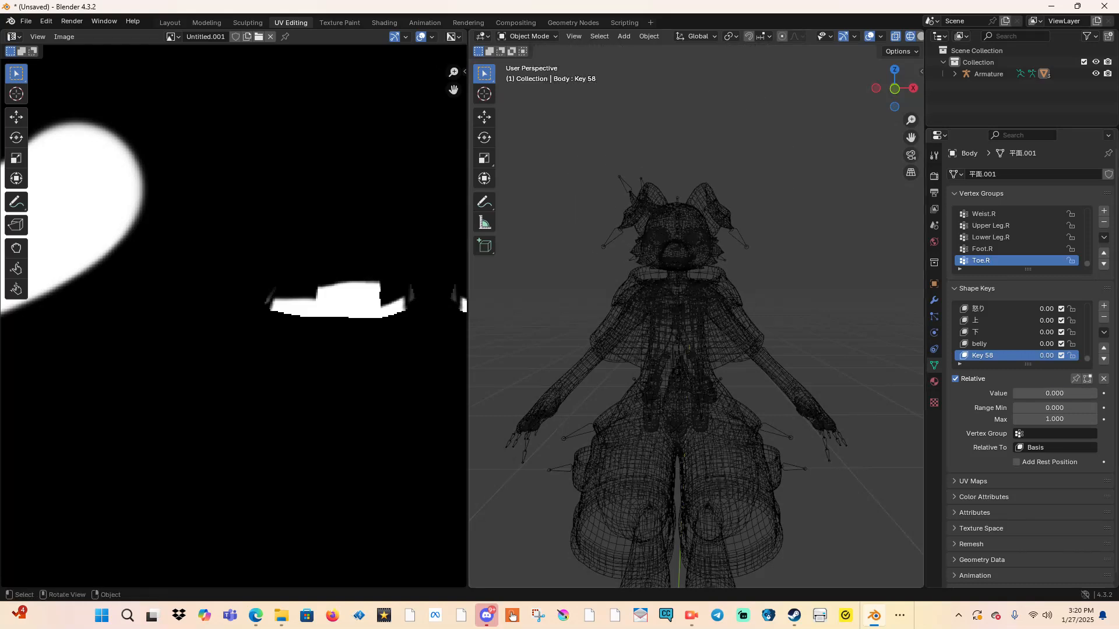
middle_drag(699, 361, 731, 342)
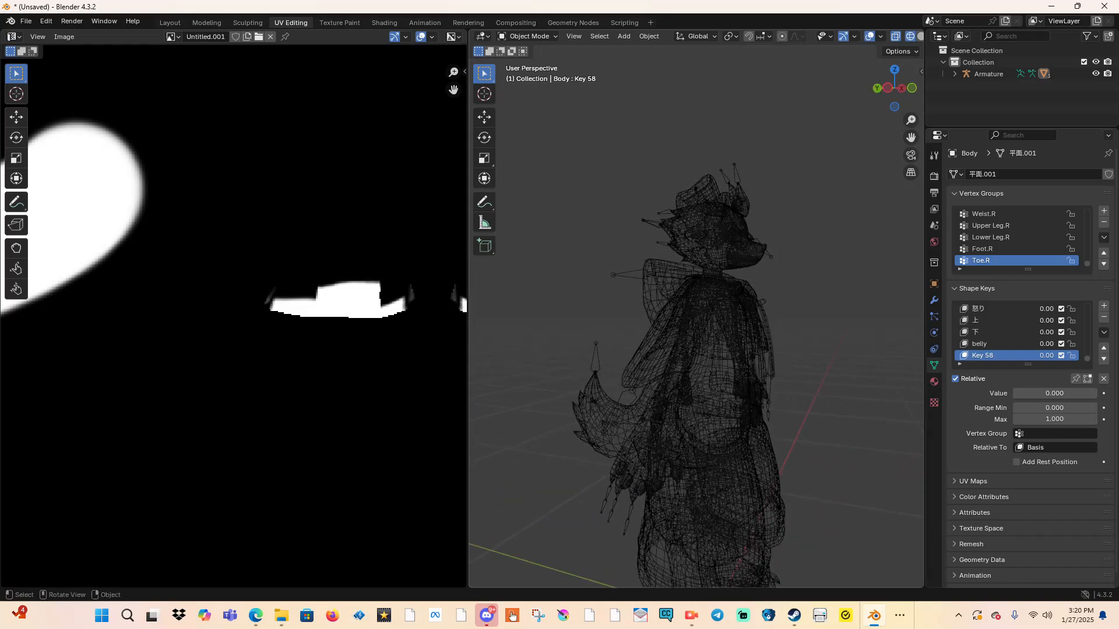
middle_drag(732, 342, 670, 345)
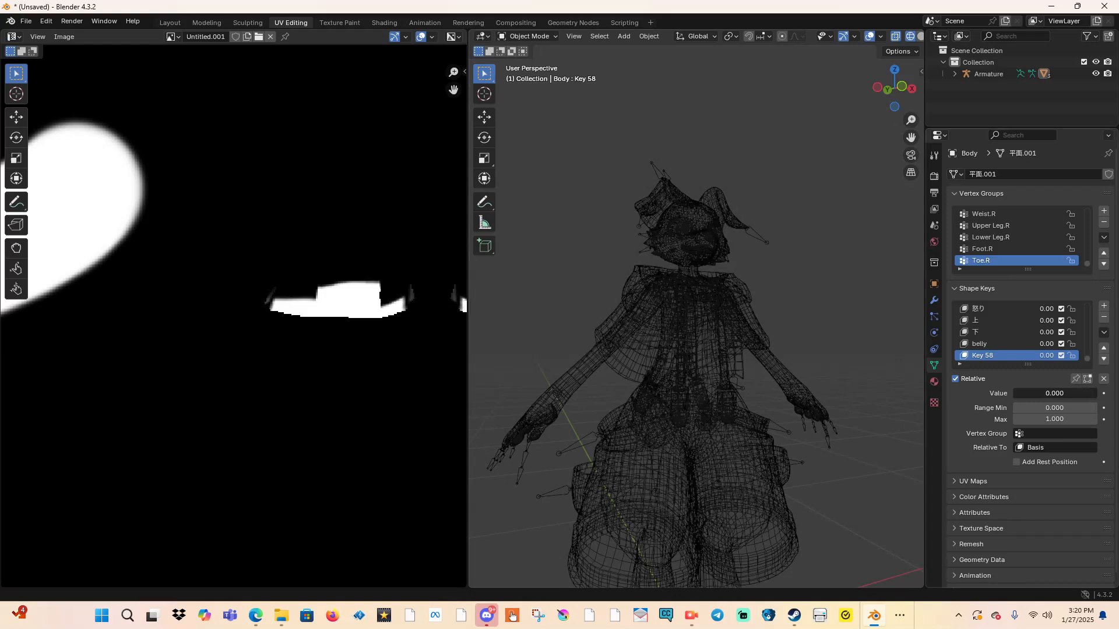
Step: Set Key 58 to 1.000 and display the model with Material Preview shading
drag(1027, 393, 1094, 393)
scroll(1003, 332, up, 11)
click(1003, 332)
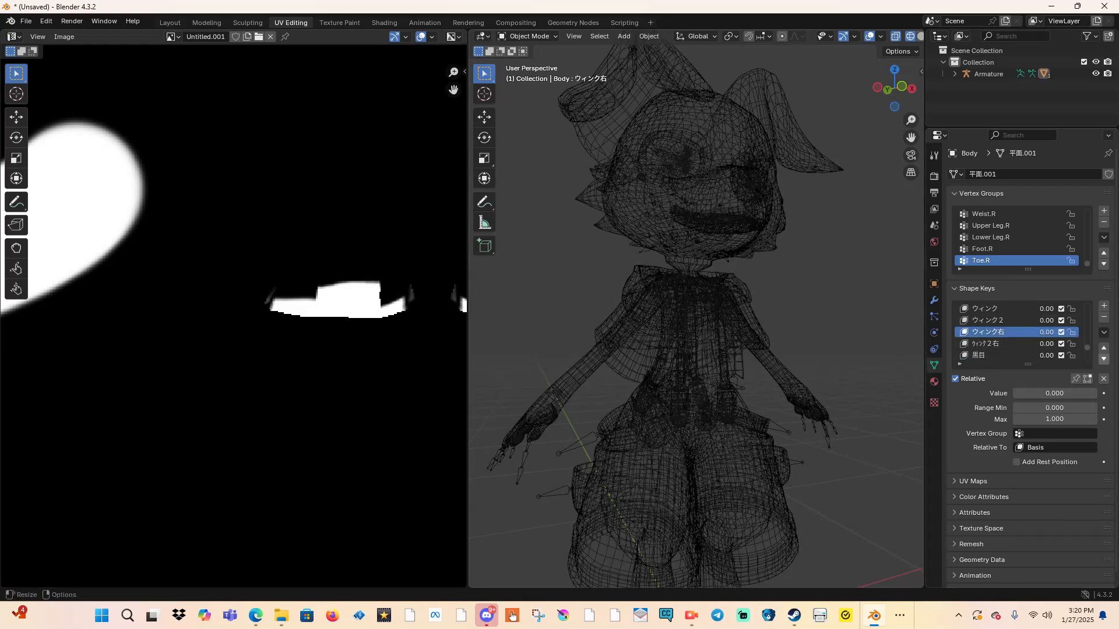
scroll(1017, 332, up, 4)
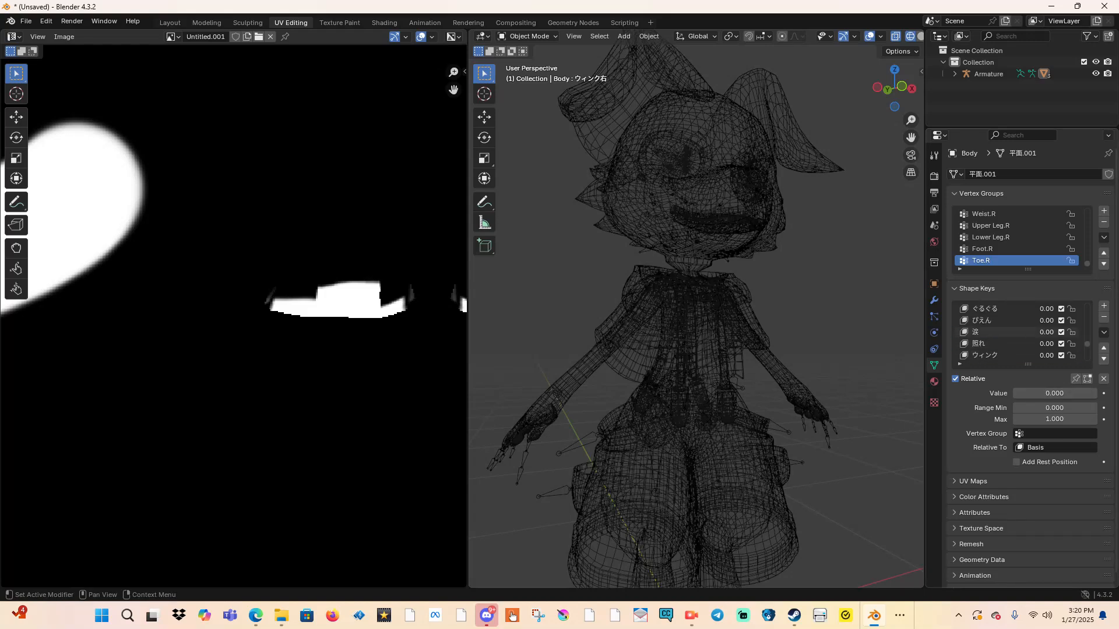
scroll(894, 36, down, 3)
click(891, 36)
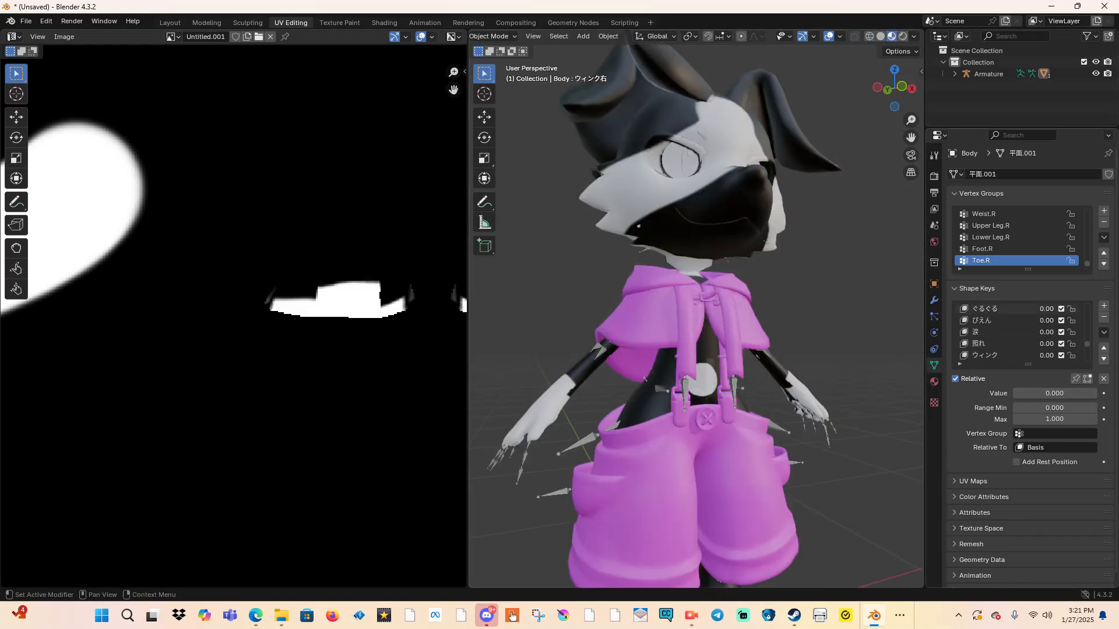
Step: Test the mouth on the enlarged head by setting the vrc.v_dd and vrc.v_ch shape keys to 1.000
scroll(1016, 332, up, 10)
scroll(1017, 332, up, 6)
scroll(1016, 332, down, 5)
click(1017, 333)
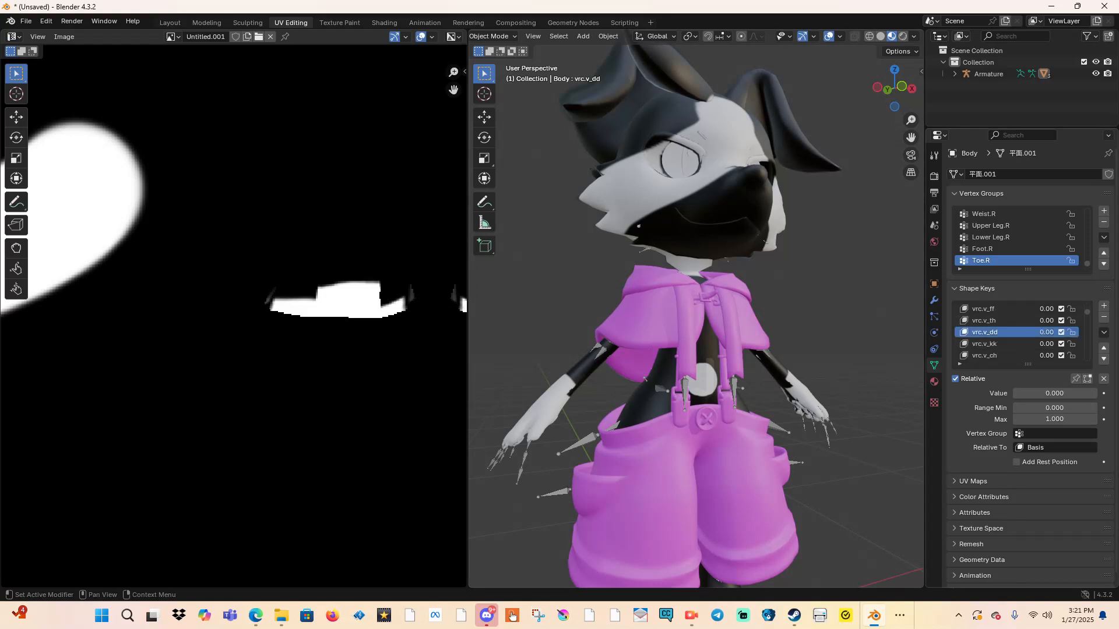
drag(1026, 394, 1096, 393)
click(1016, 355)
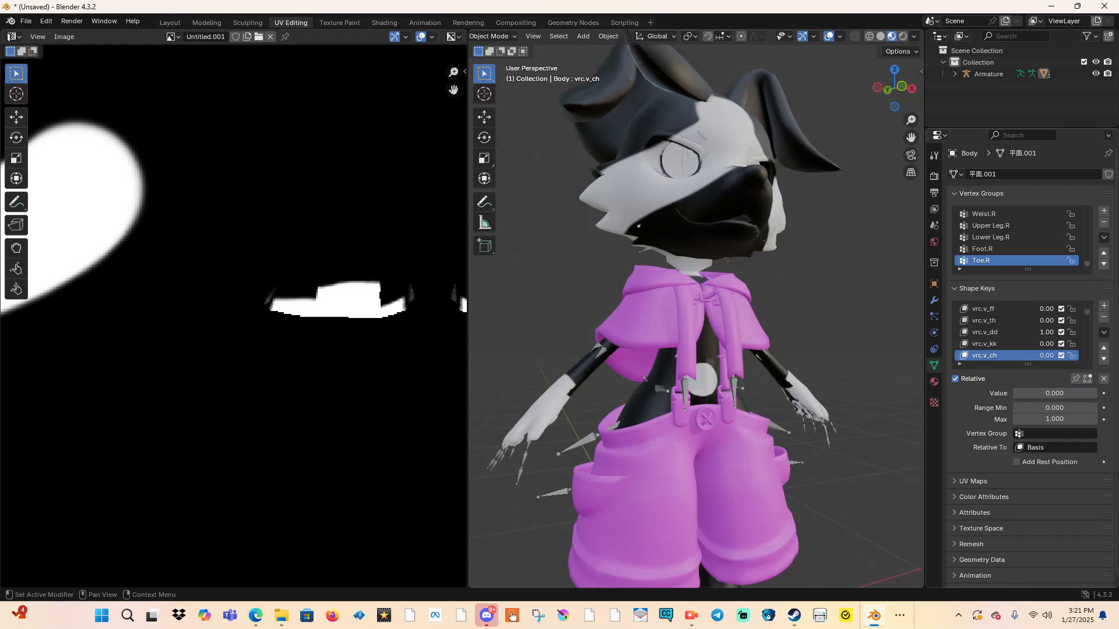
drag(1029, 393, 1097, 393)
Step: Set the vrc.v_kk, vrc.v_th and vrc.v_ff shape keys to 1.000 to test the mouth deformation
click(1017, 332)
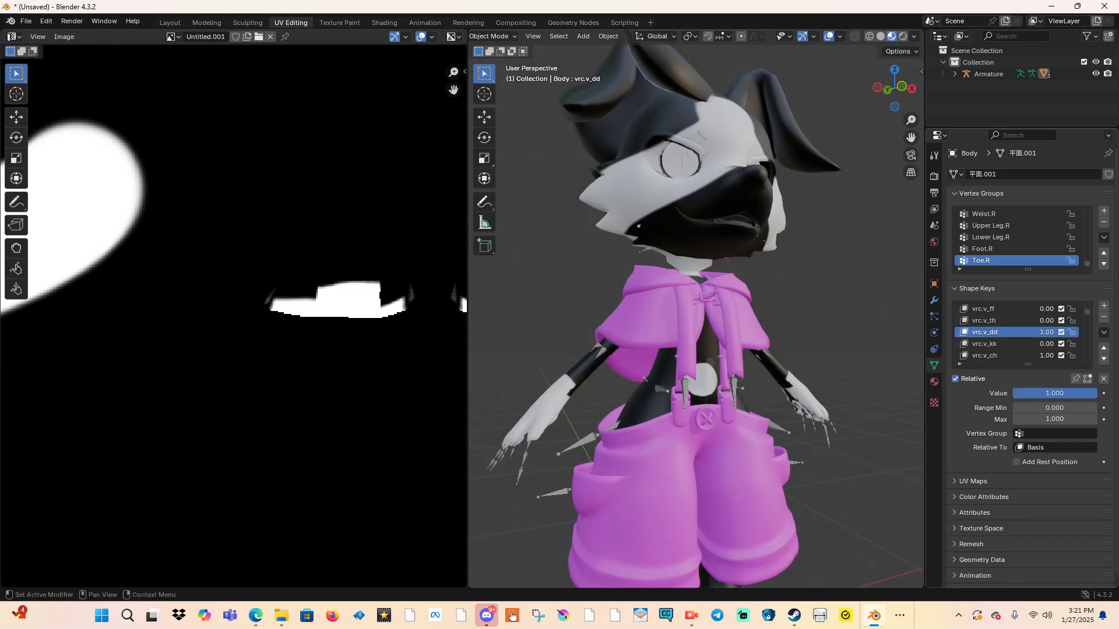
click(1017, 343)
drag(1028, 393, 1096, 393)
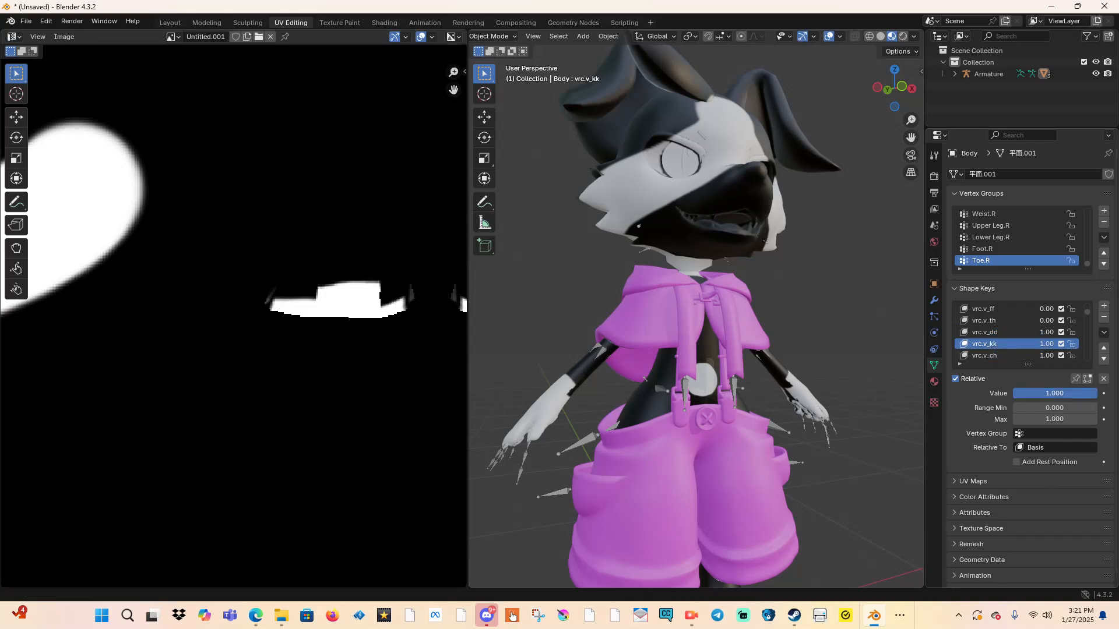
click(1016, 321)
drag(1027, 393, 1097, 393)
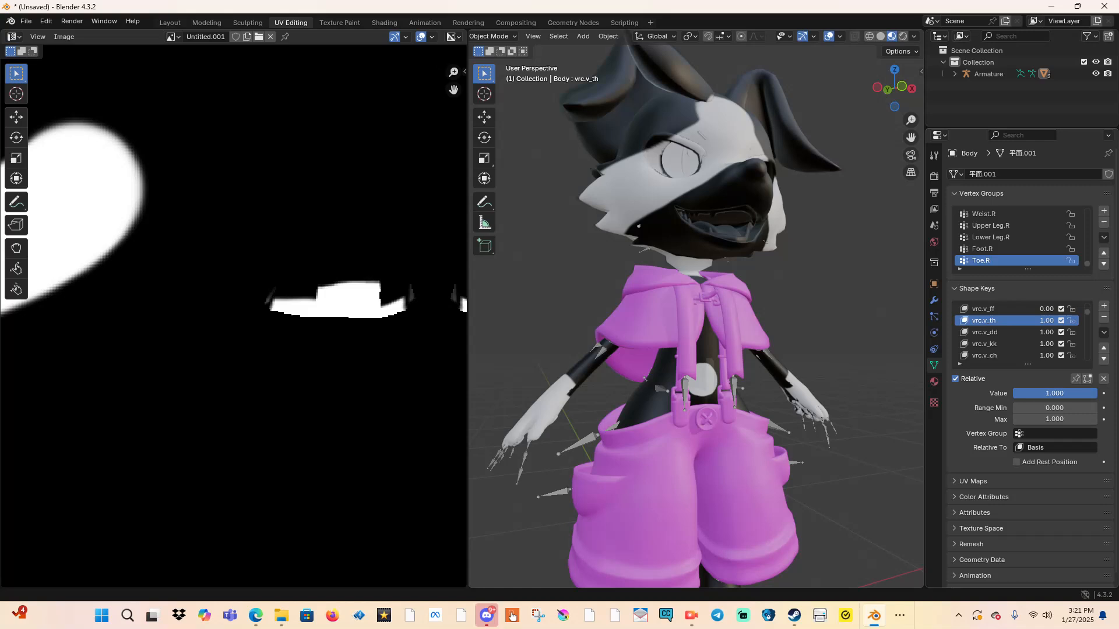
click(1016, 309)
drag(1027, 393, 1097, 393)
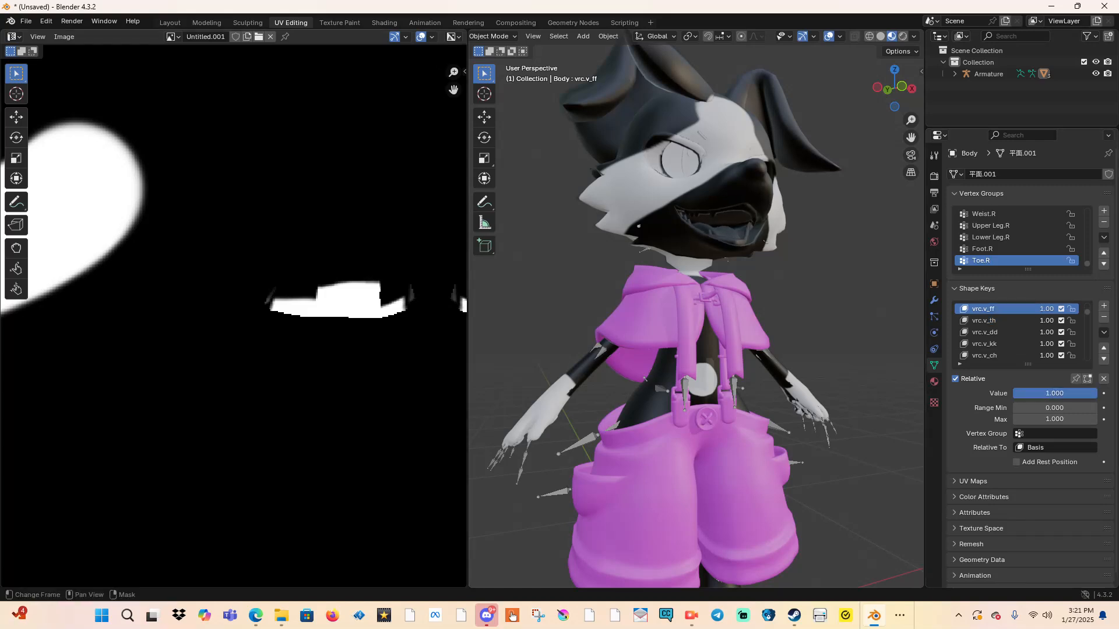
Step: Set the vrc.v_nn, vrc.v_rr and vrc.v_aa shape keys to 1.000 to test the mouth deformation
scroll(1016, 333, down, 3)
scroll(1019, 319, down, 1)
click(1017, 332)
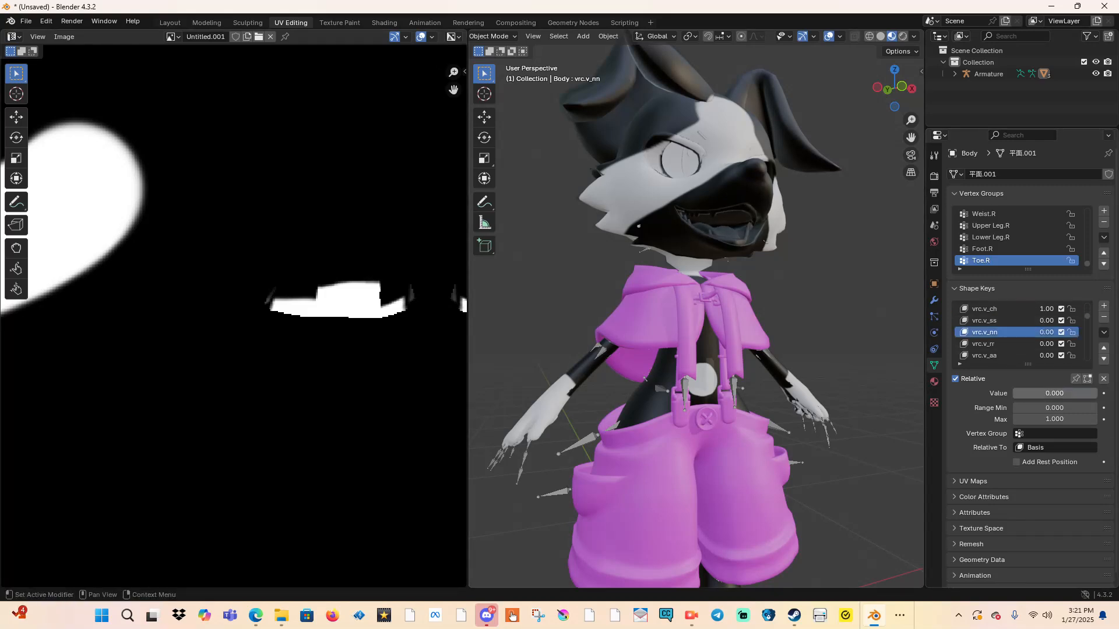
drag(1027, 394, 1096, 394)
click(1016, 344)
drag(1027, 394, 1096, 393)
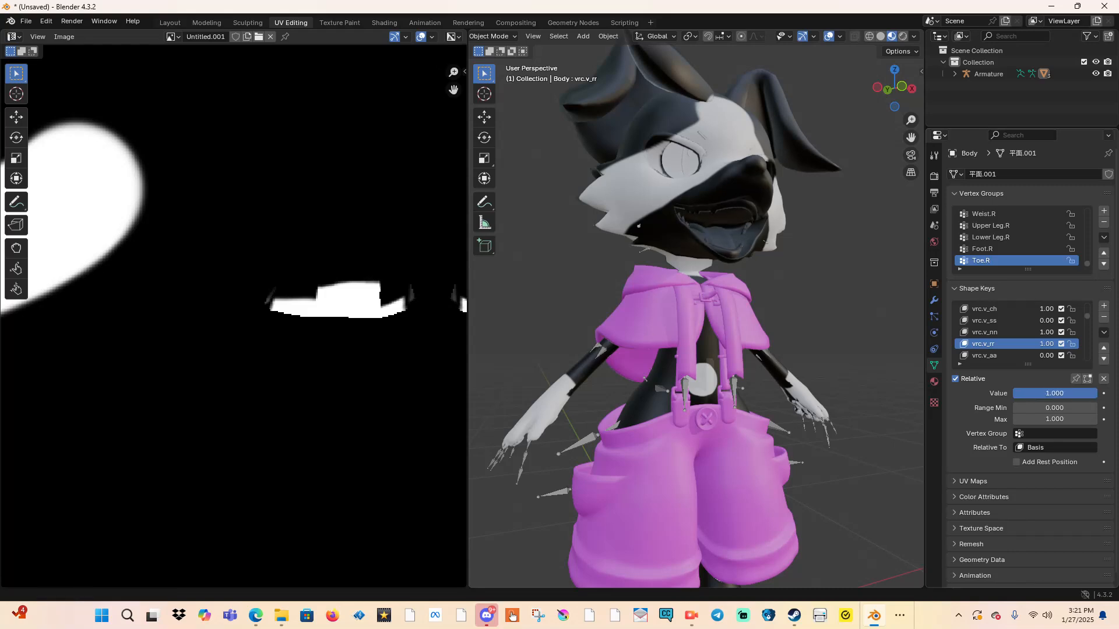
click(1017, 355)
drag(1027, 393, 1097, 394)
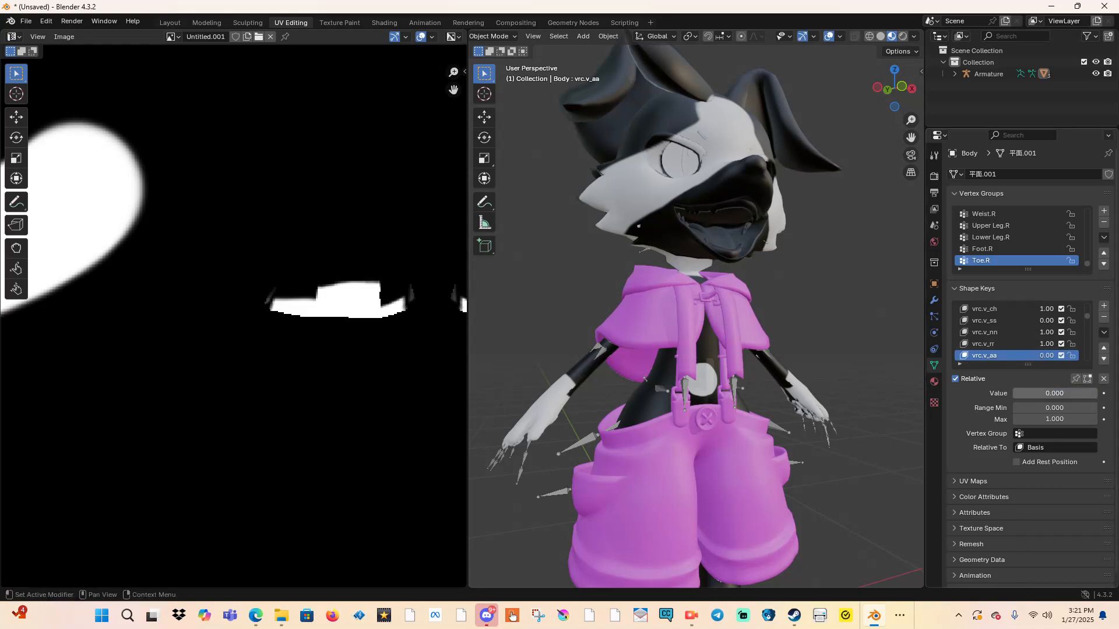
Step: Set the vowel shape keys vrc.v_e, vrc.v_ih, vrc.v_oh and vrc.v_ou to 1.000 to test the mouth
scroll(1017, 332, down, 4)
click(1016, 321)
drag(1027, 394, 1097, 393)
click(1016, 332)
drag(1027, 393, 1097, 394)
scroll(1097, 393, down, 1)
click(1017, 332)
drag(1027, 383, 1101, 382)
click(1017, 345)
drag(1027, 382, 1096, 382)
Step: Reset the vrc.v_ou, vrc.v_oh and vrc.v_ih shape keys to 0.000
middle_drag(752, 326, 721, 357)
drag(1087, 382, 1008, 382)
click(1003, 332)
drag(1083, 382, 1009, 383)
click(1002, 321)
drag(1084, 382, 1009, 383)
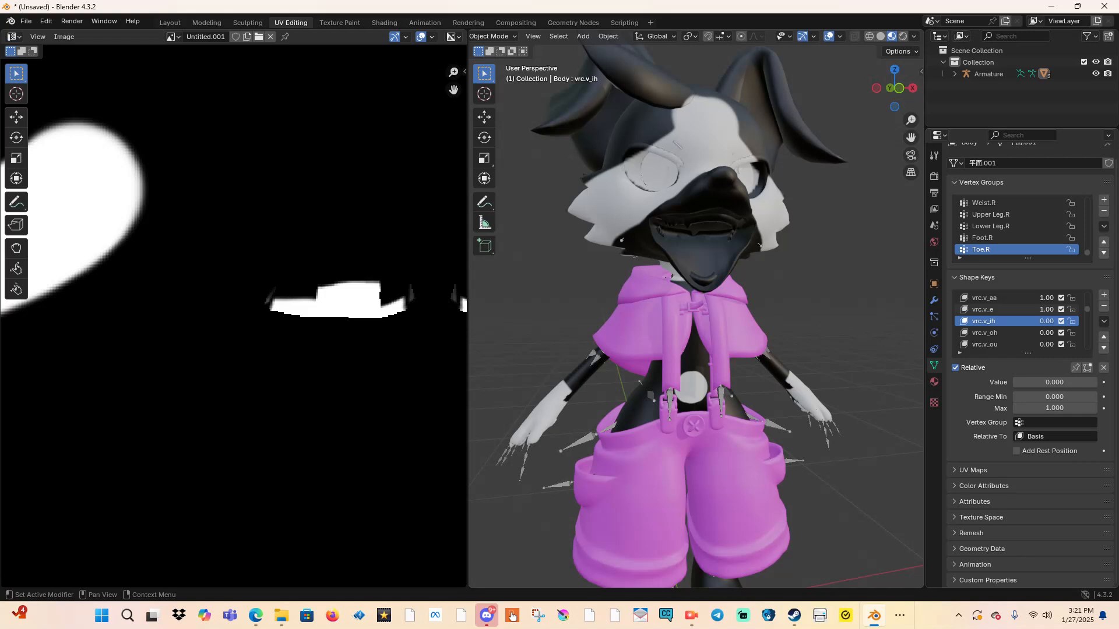
Step: Reset the vrc.v_e, vrc.v_aa and vrc.v_rr shape keys to 0.000
click(1002, 309)
drag(1083, 382, 1009, 382)
click(1002, 298)
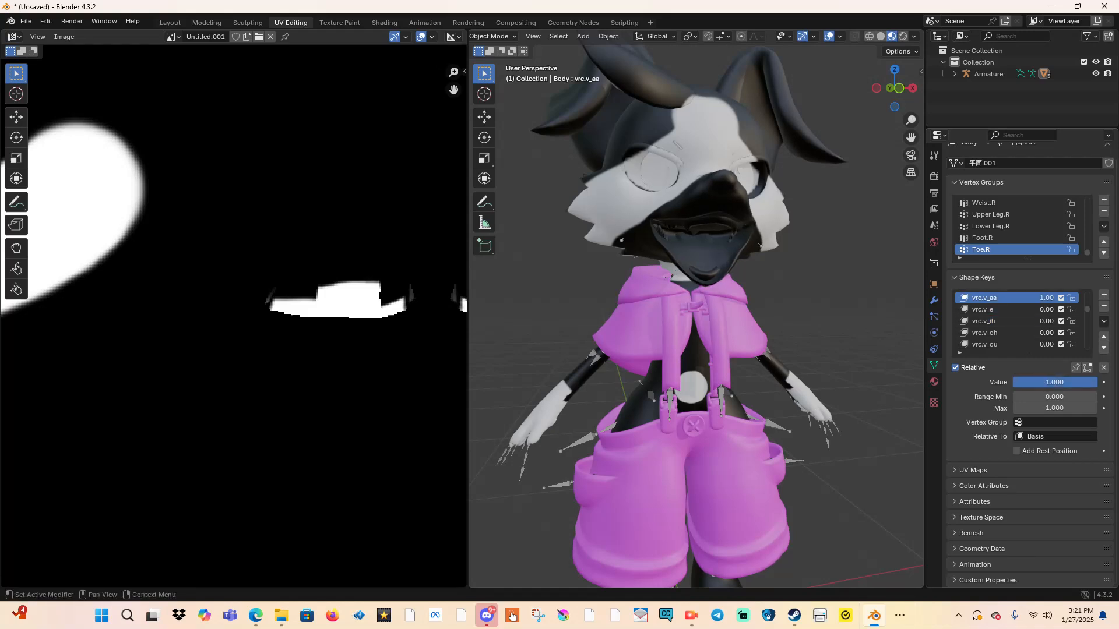
drag(1083, 382, 1009, 383)
scroll(1013, 321, up, 5)
scroll(1014, 321, down, 2)
click(1002, 321)
drag(1084, 382, 1009, 383)
Step: Reset the vrc.v_nn and vrc.v_ch shape keys to 0.000
click(1002, 309)
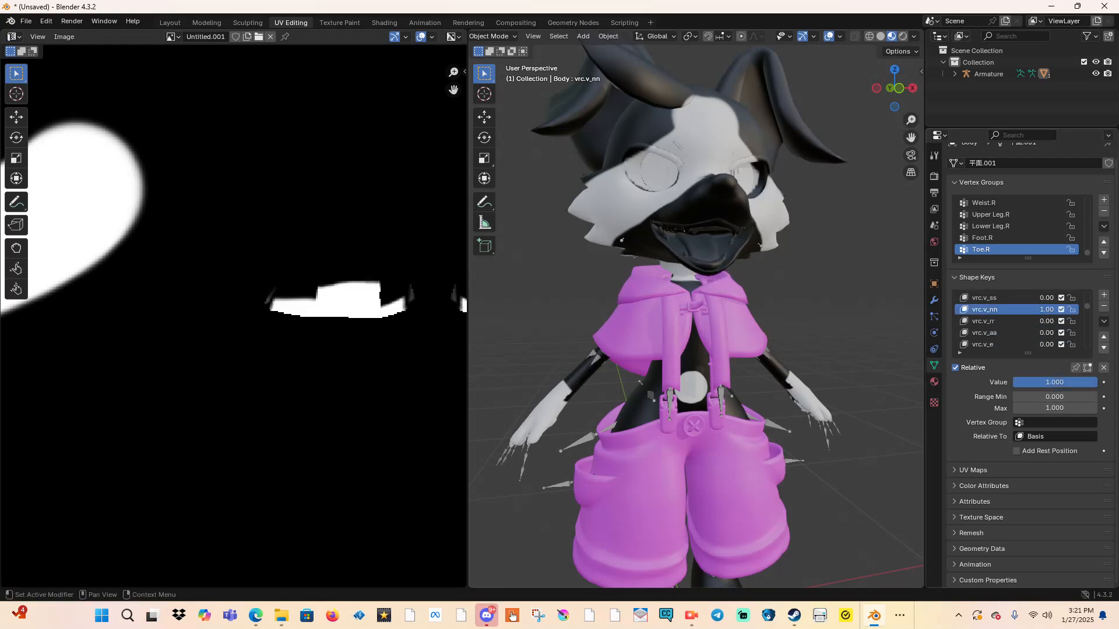
drag(1083, 382, 1009, 382)
scroll(1014, 321, up, 3)
click(1002, 333)
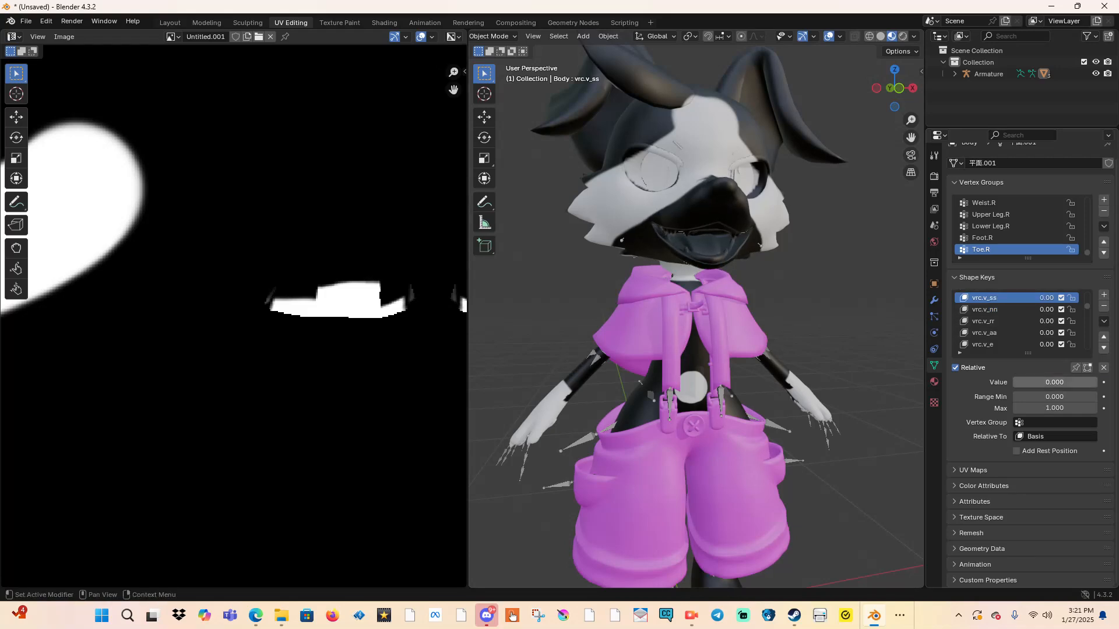
click(1002, 321)
drag(1083, 382, 1009, 382)
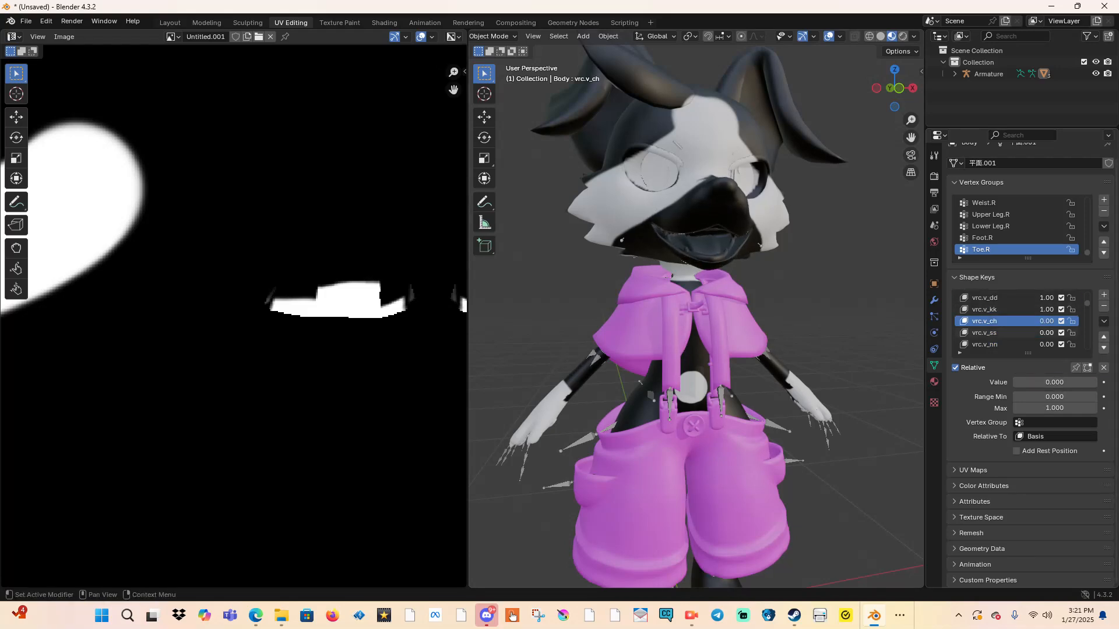
Step: Reset the vrc.v_kk and vrc.v_dd shape keys to 0.000
click(1002, 309)
drag(1083, 382, 1009, 382)
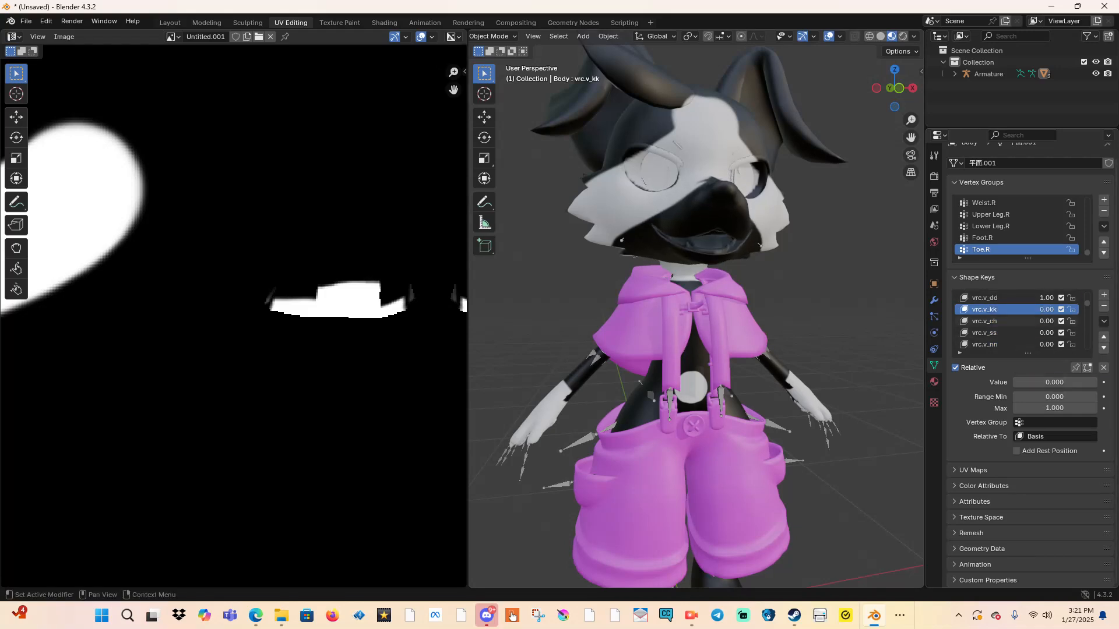
scroll(1014, 321, up, 2)
click(1002, 321)
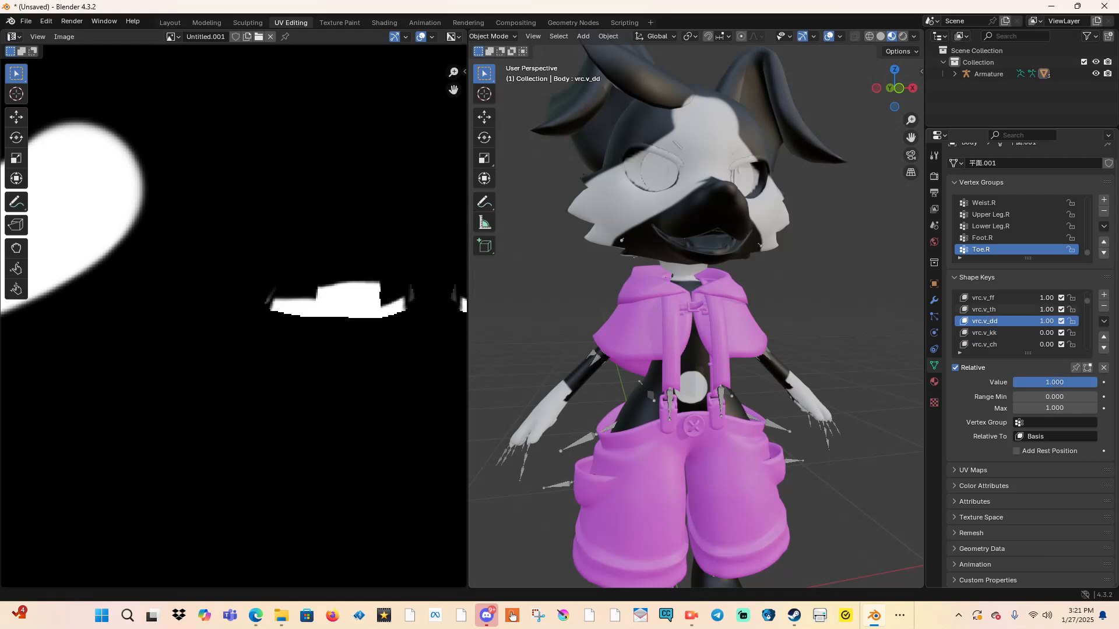
click(1002, 309)
click(1002, 298)
click(1002, 321)
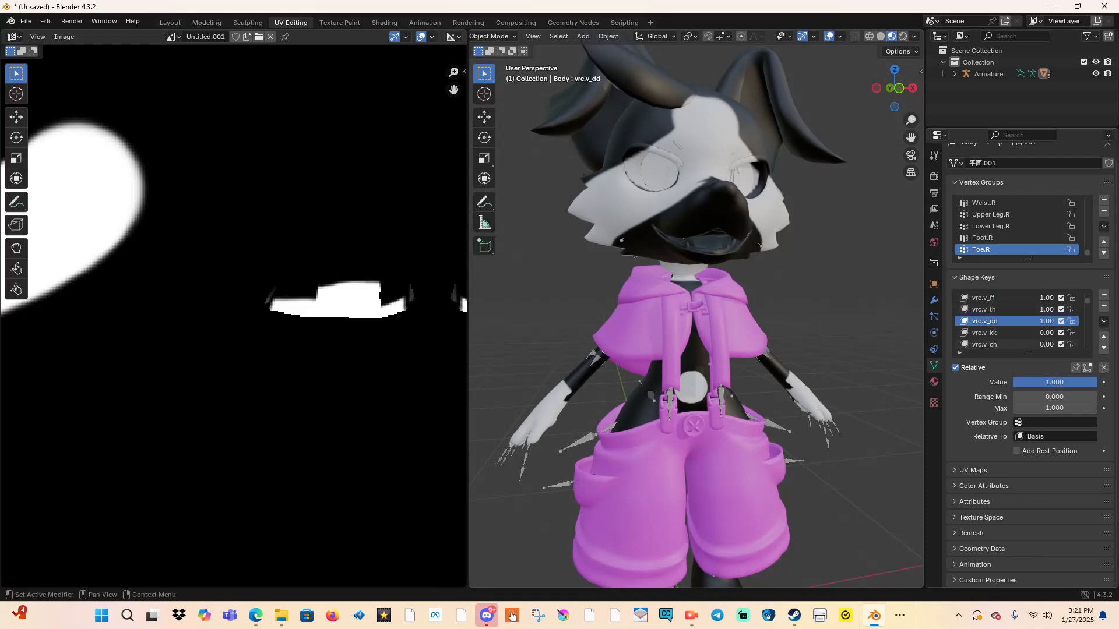
drag(1077, 383, 1009, 382)
Step: Reset the vrc.v_th and vrc.v_ff shape keys to 0.000 and check the keys above them
click(1002, 309)
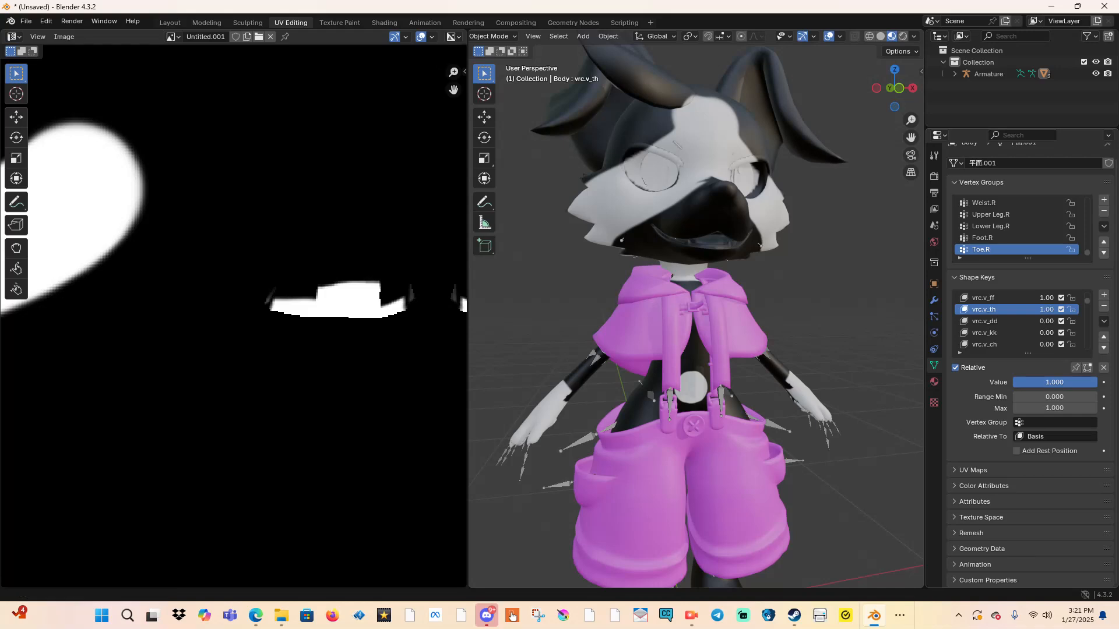
drag(1078, 382, 1009, 382)
click(1002, 297)
drag(1078, 382, 1009, 382)
scroll(1013, 321, up, 2)
click(1002, 309)
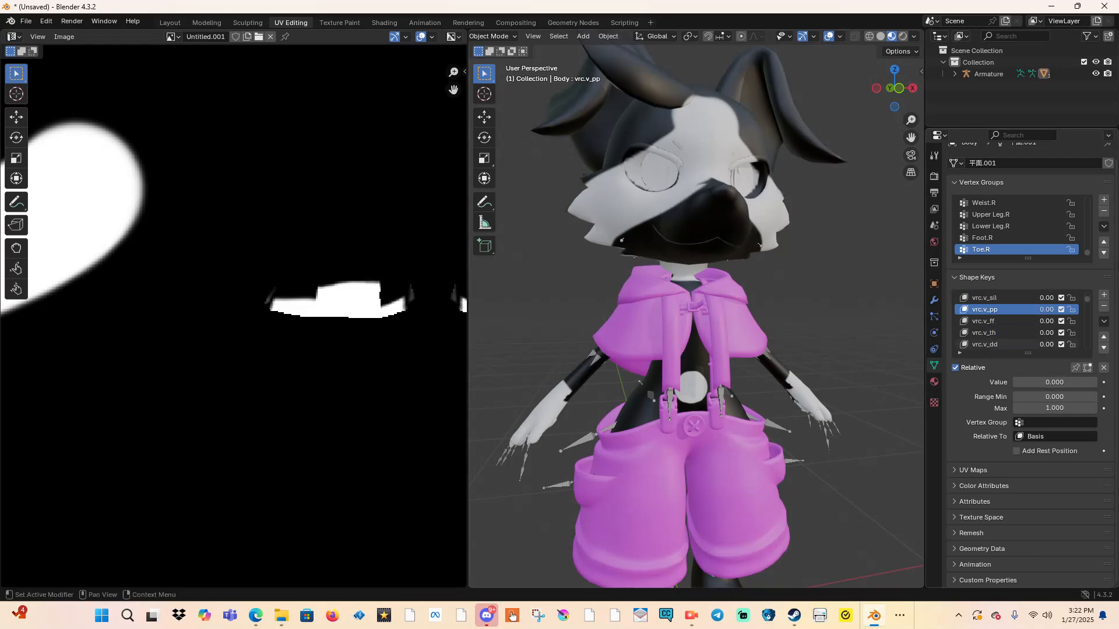
Step: Return the head-enlarging shape key, Key 58 at the end of the list, to 0.000
click(1002, 297)
scroll(1002, 329, down, 12)
scroll(1002, 333, down, 20)
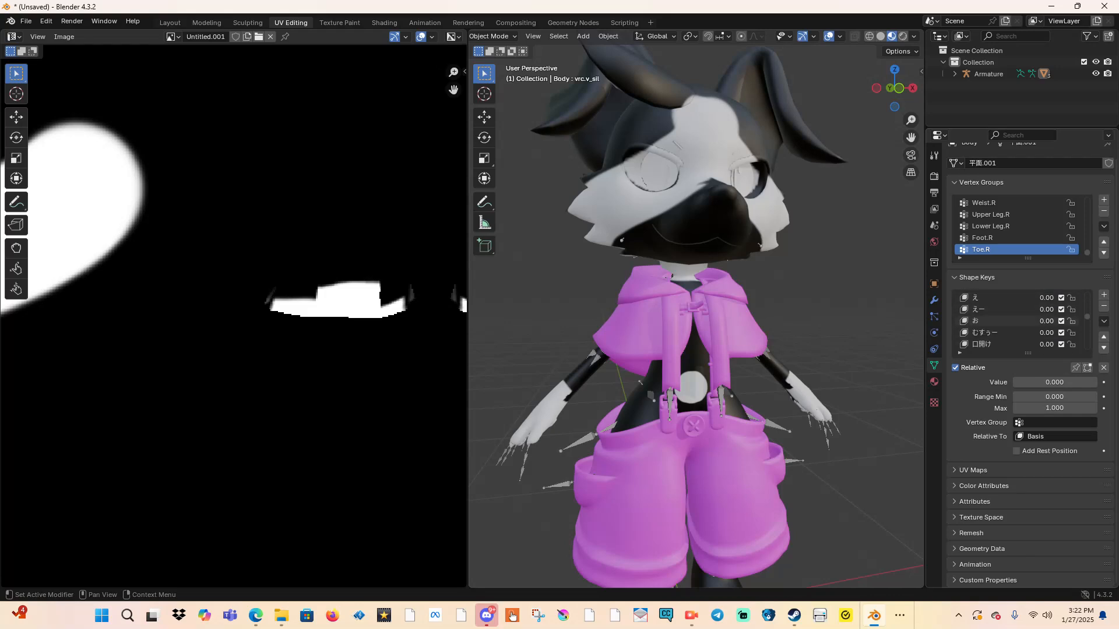
click(1002, 345)
drag(1074, 383, 1008, 382)
Step: Start an FBX export and set its destination to the VRChat project's Assets\Regulus2.0\FBX folder
click(25, 21)
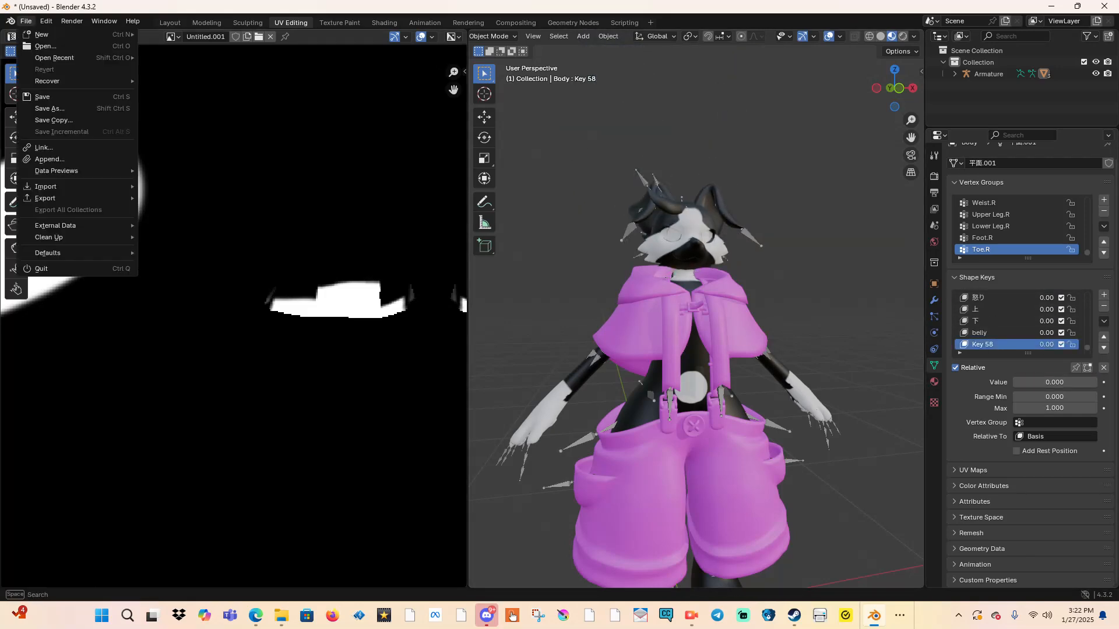
mouse_move(69, 186)
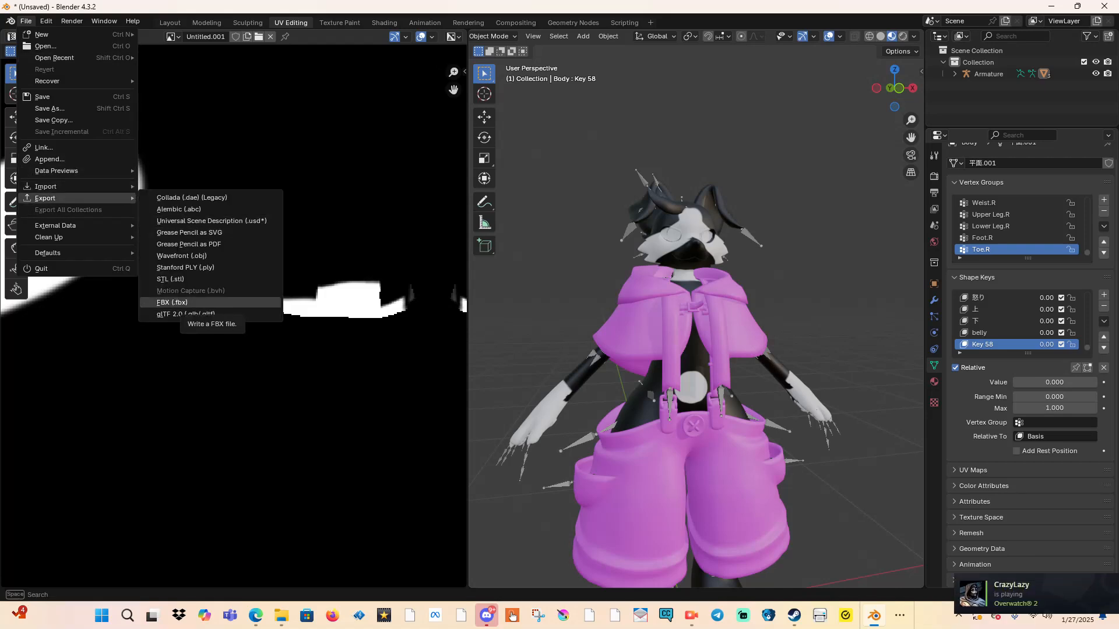
click(172, 303)
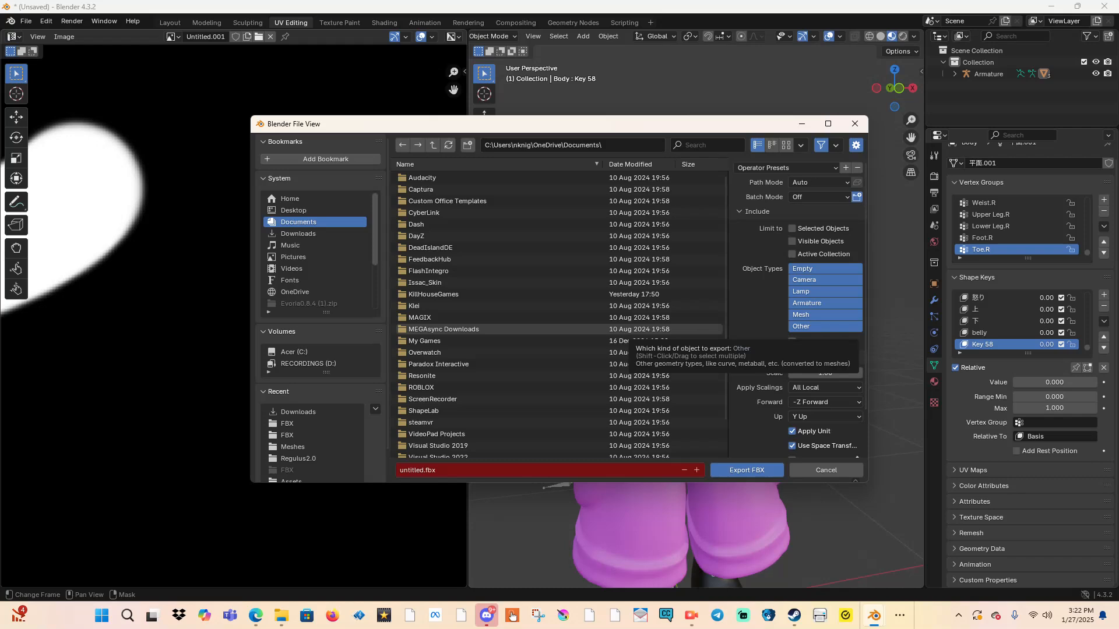
scroll(825, 326, down, 3)
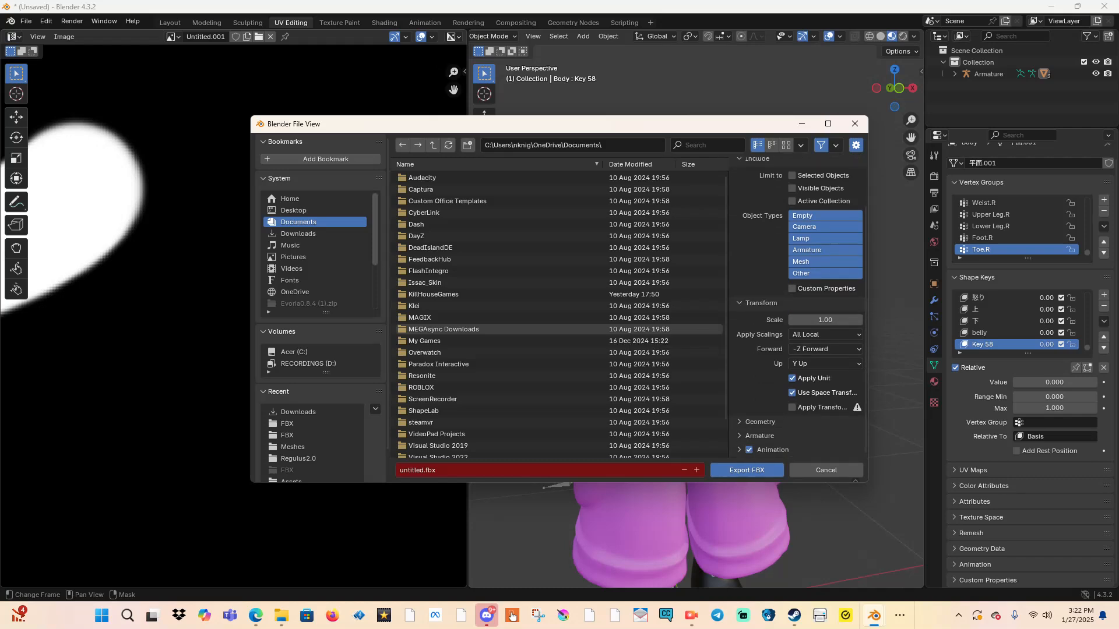
click(572, 145)
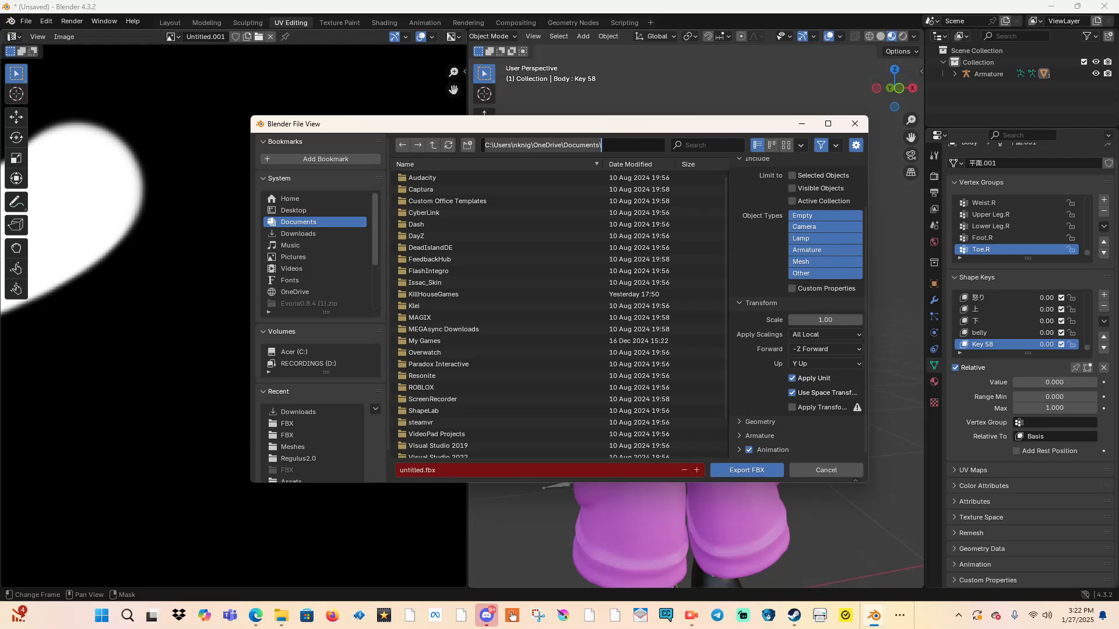
key(ctrl+v)
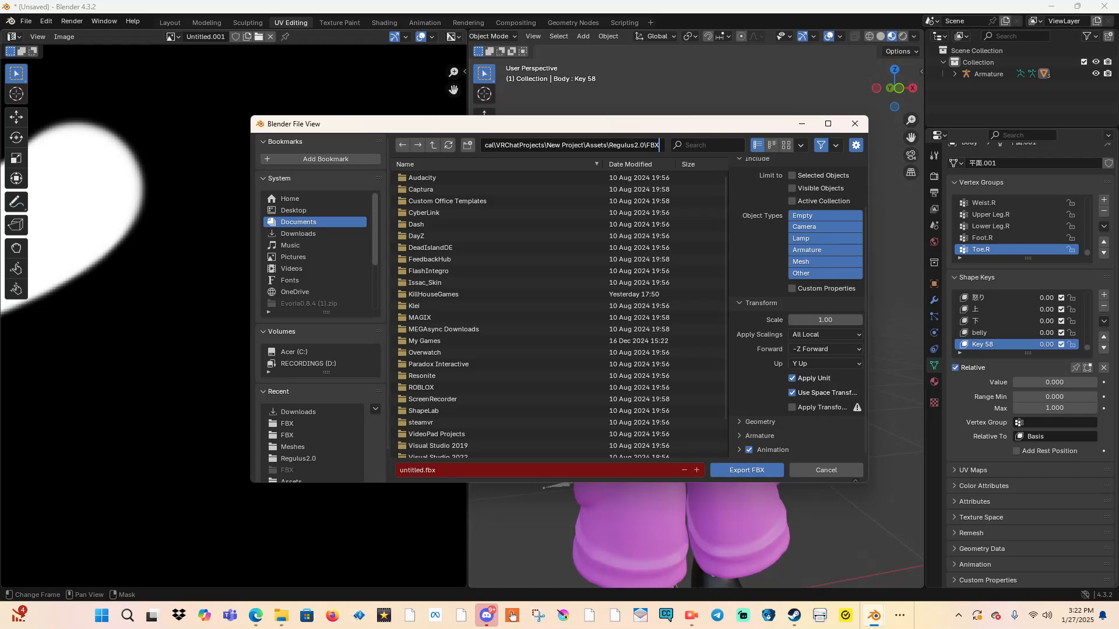
key(Return)
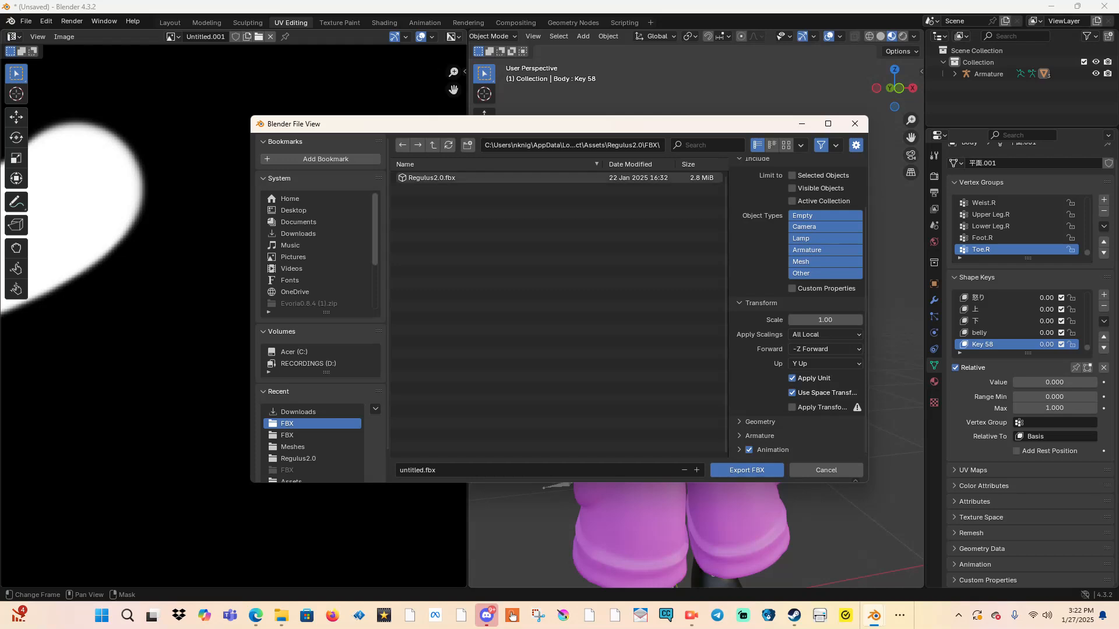
Step: Export the FBX over the existing Regulus2.0.fbx with Animation and Apply Modifiers turned off
click(431, 178)
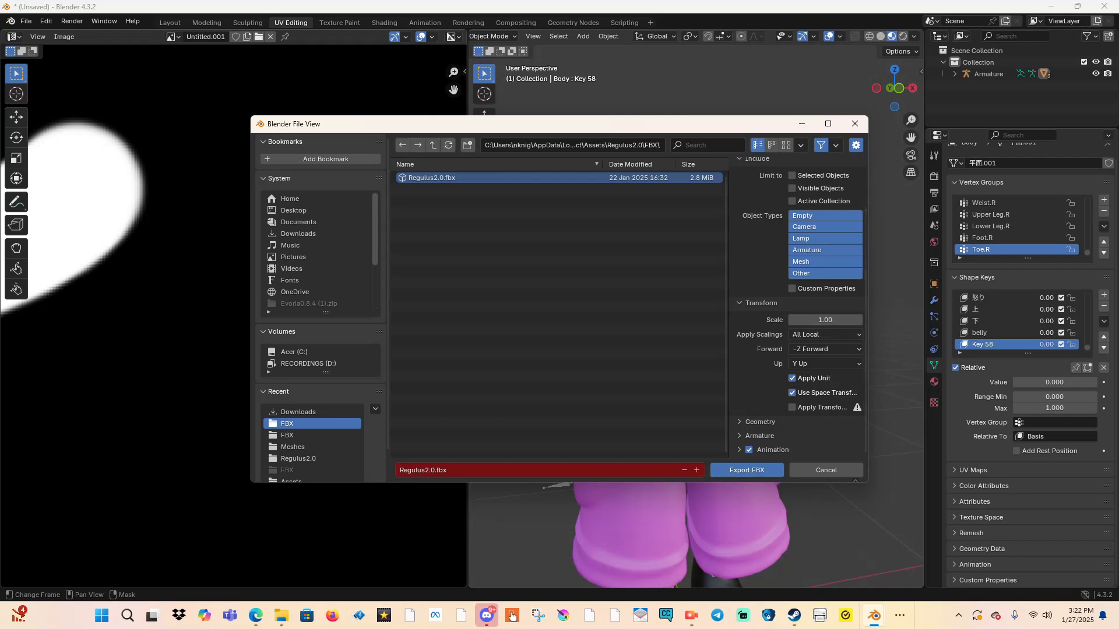
click(754, 436)
scroll(772, 424, down, 3)
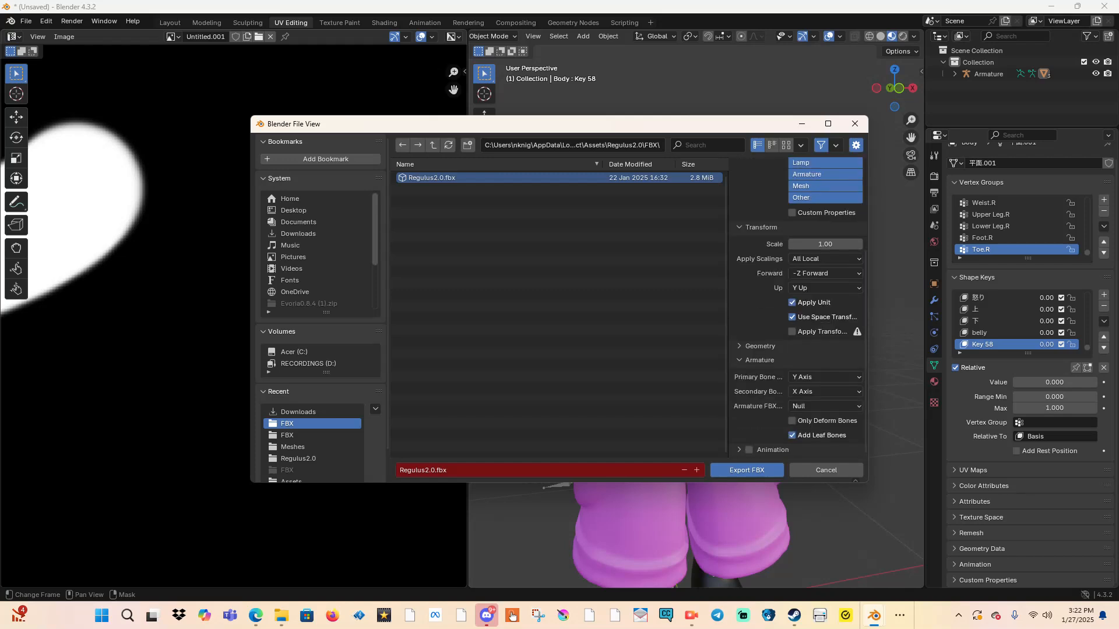
click(759, 346)
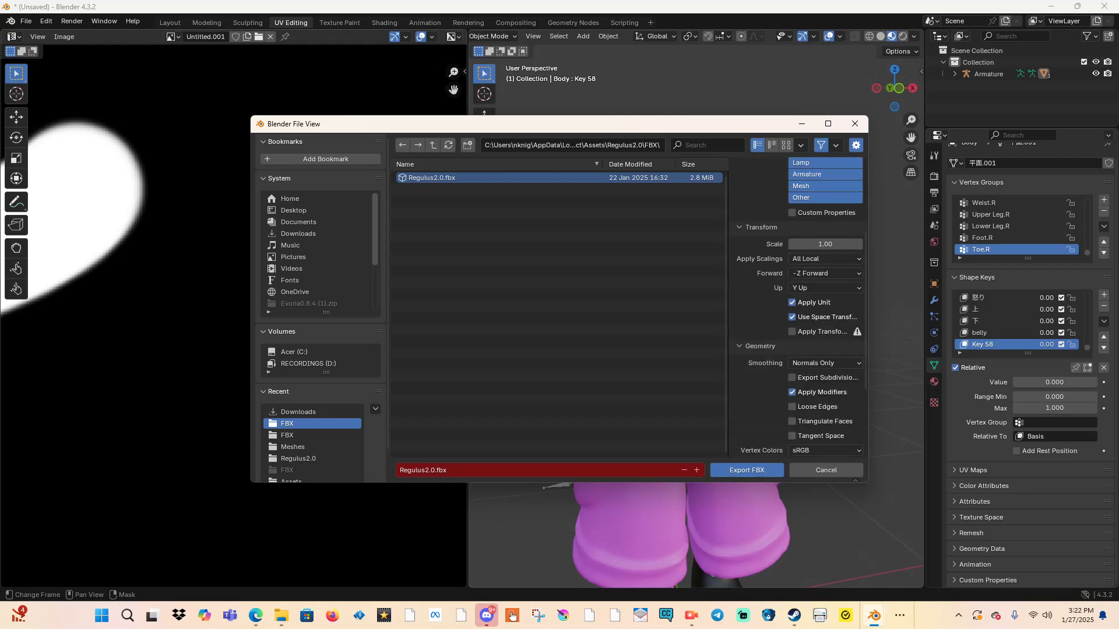
scroll(795, 361, down, 4)
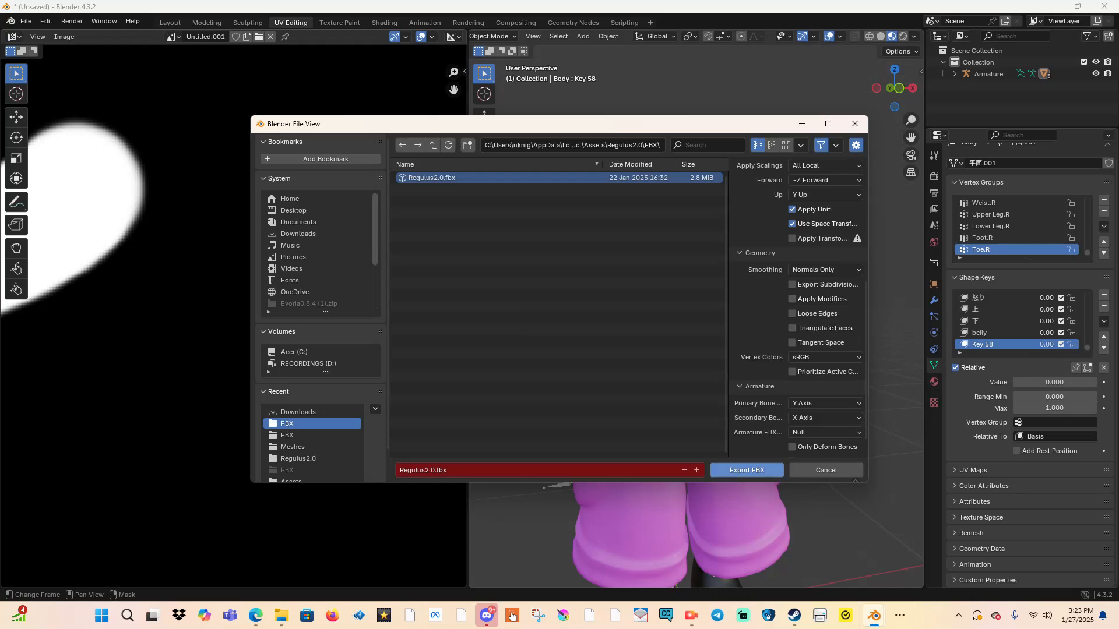
click(746, 470)
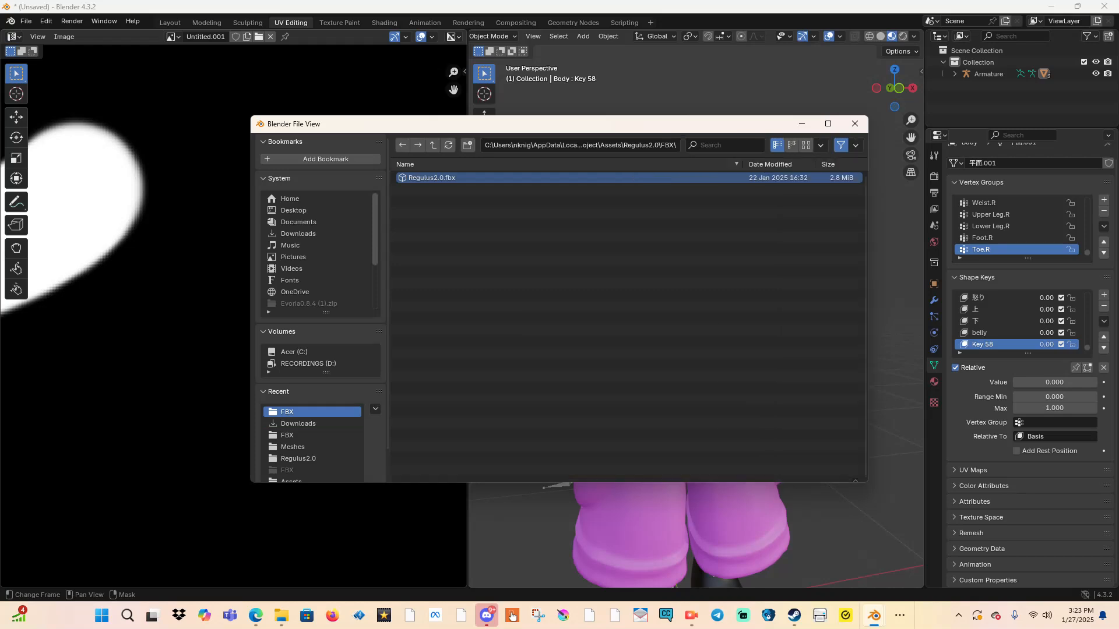
Step: Switch to Unity, select the Regulus2.0 (2) avatar in the scene and find its VRCFury maw toggle
click(900, 616)
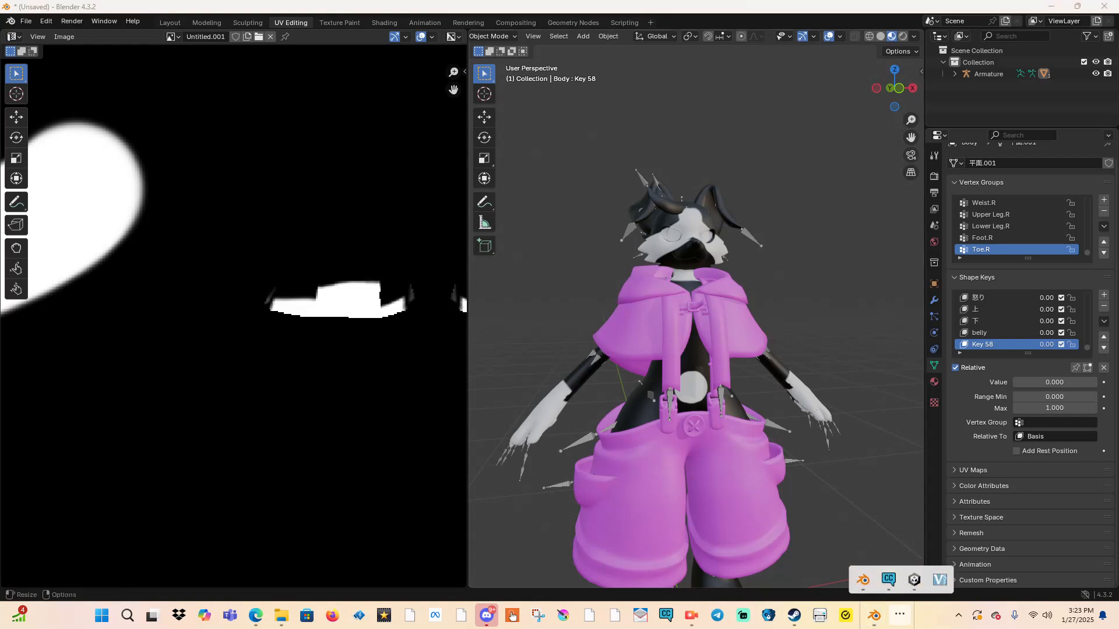
click(917, 579)
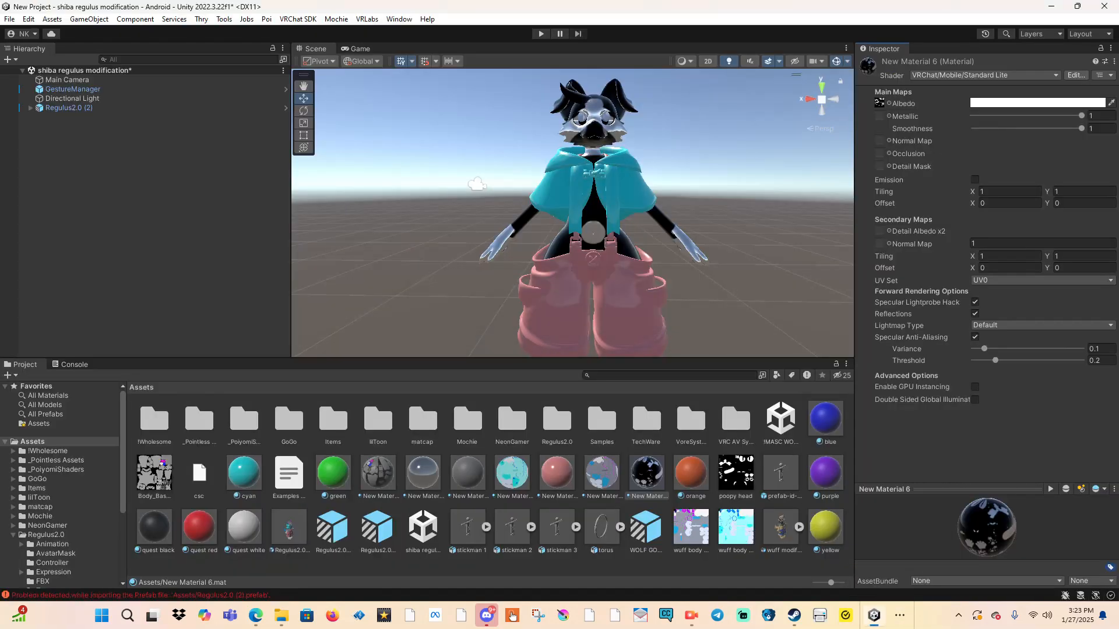
scroll(661, 167, down, 3)
click(632, 181)
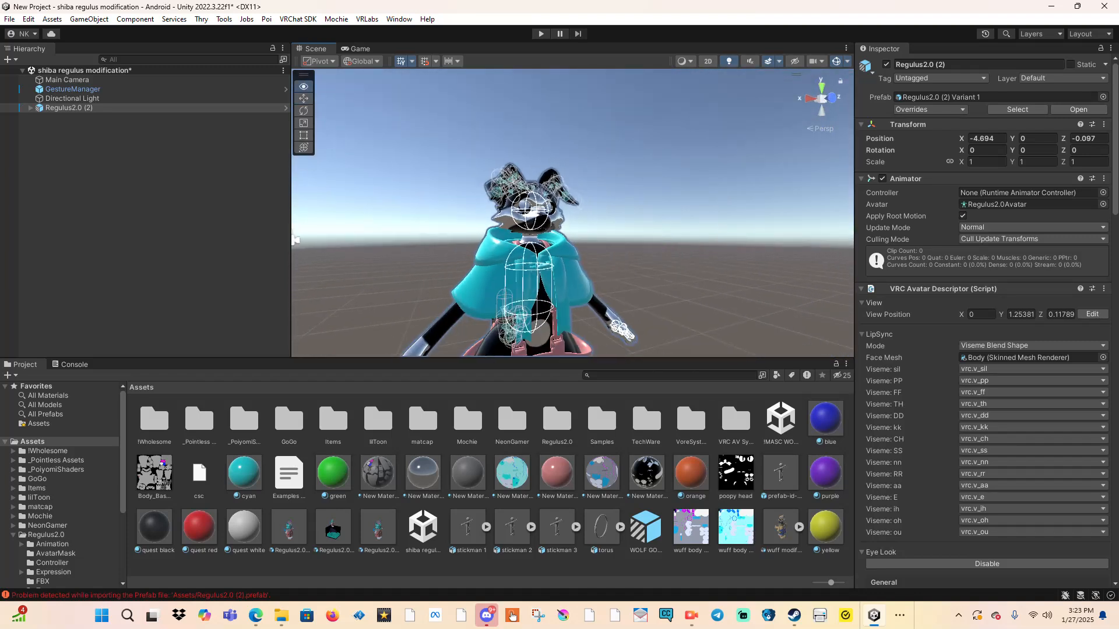
middle_drag(596, 175, 582, 221)
scroll(986, 326, down, 14)
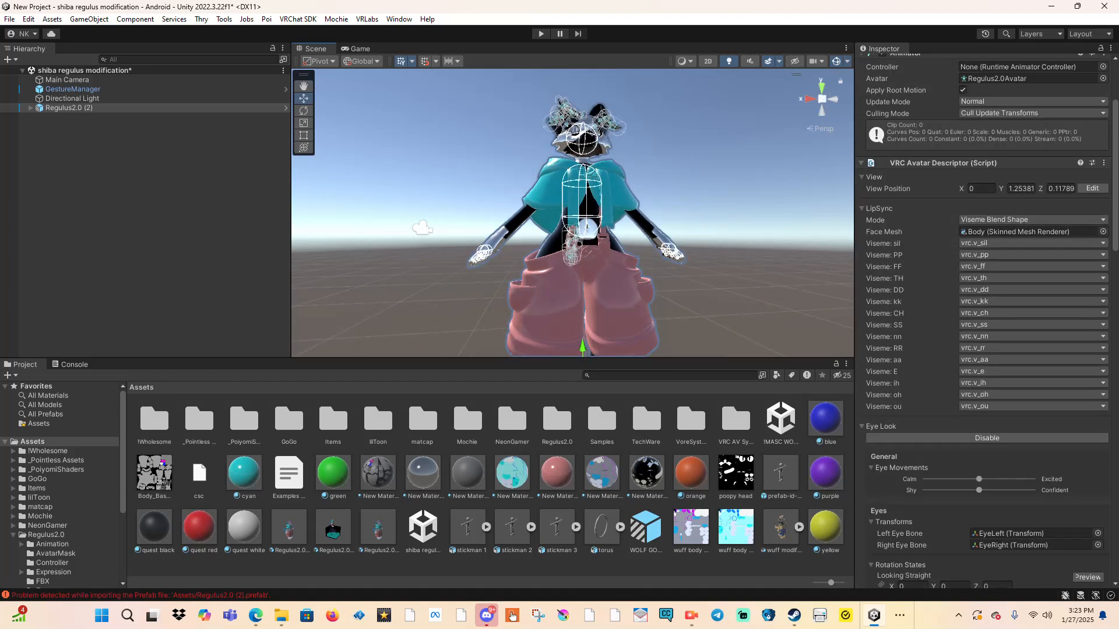
scroll(985, 327, down, 15)
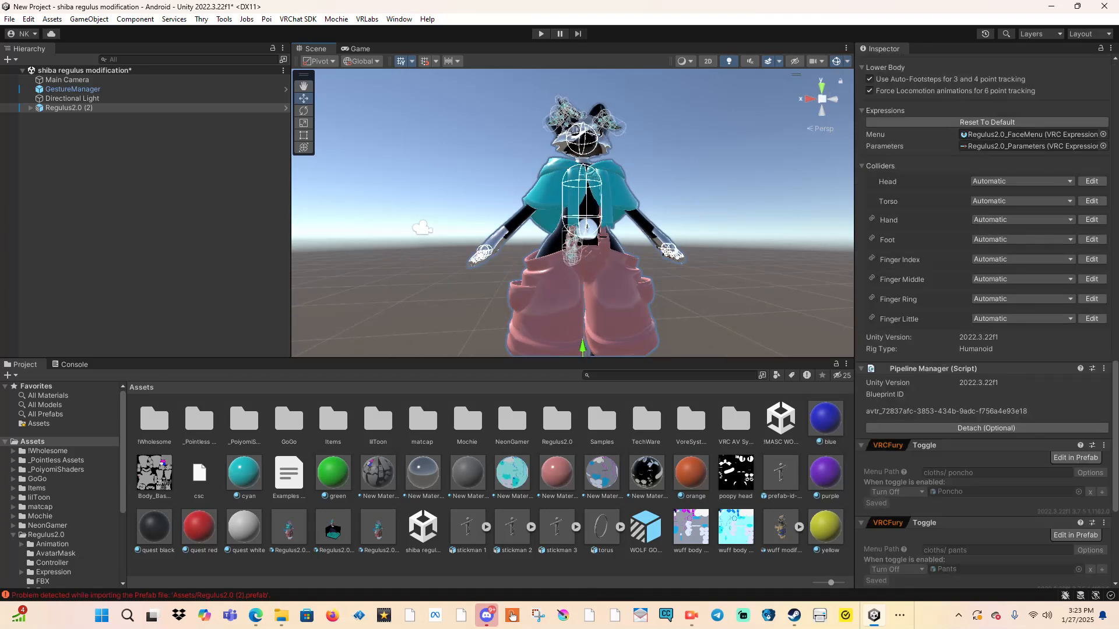
scroll(985, 326, down, 2)
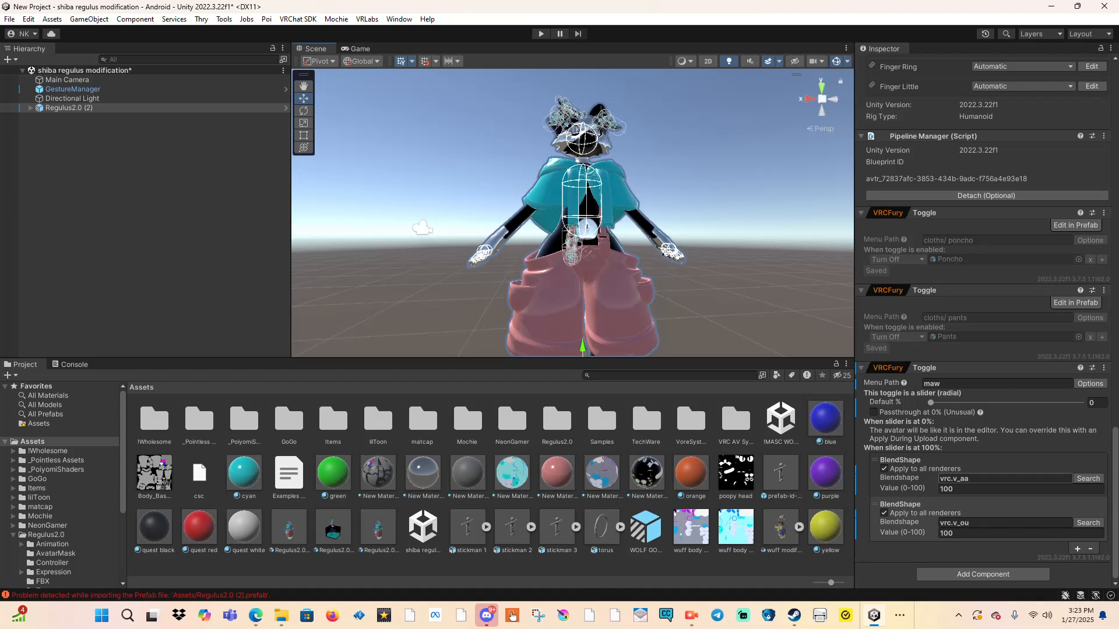
Step: Browse the blendshapes available for the maw toggle's first blendshape and look for the exported Key 58 (Body)
key(Down)
key(Down)
key(Down)
key(Down)
key(Down)
key(Down)
key(Down)
key(Down)
key(Down)
key(Down)
key(Down)
key(Down)
key(Down)
key(Down)
key(Down)
key(Down)
key(Down)
key(Down)
key(Down)
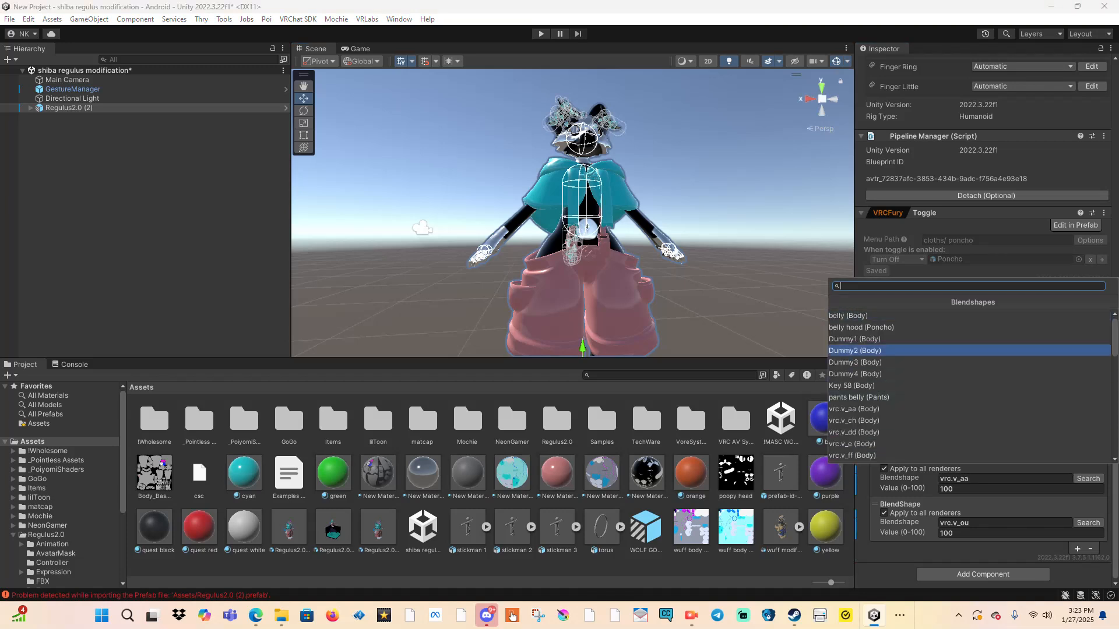
scroll(970, 362, down, 8)
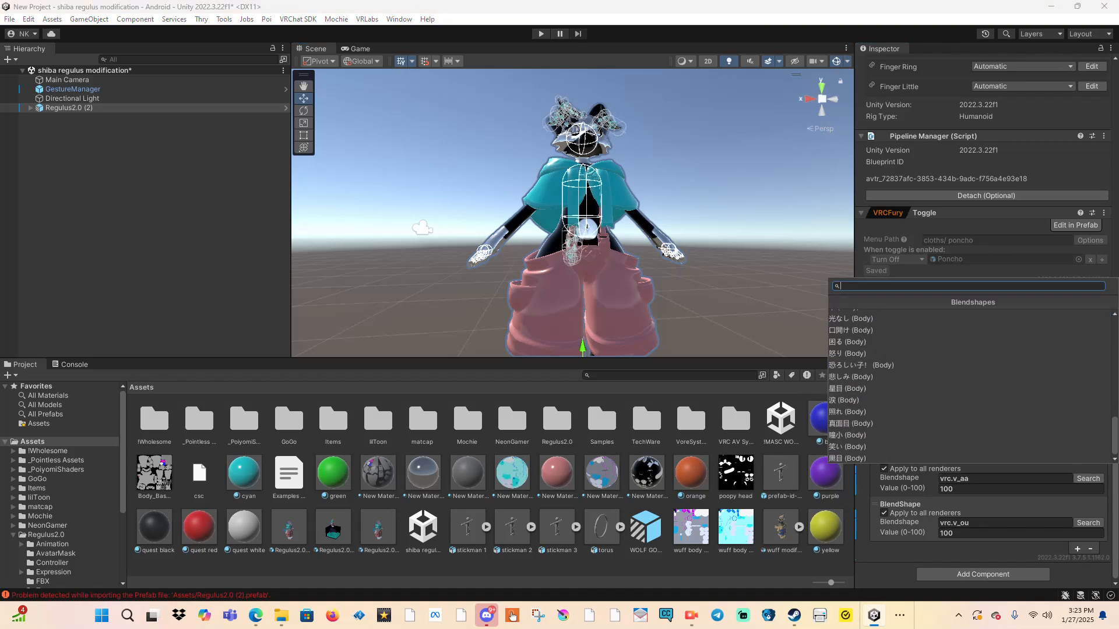
scroll(970, 385, up, 10)
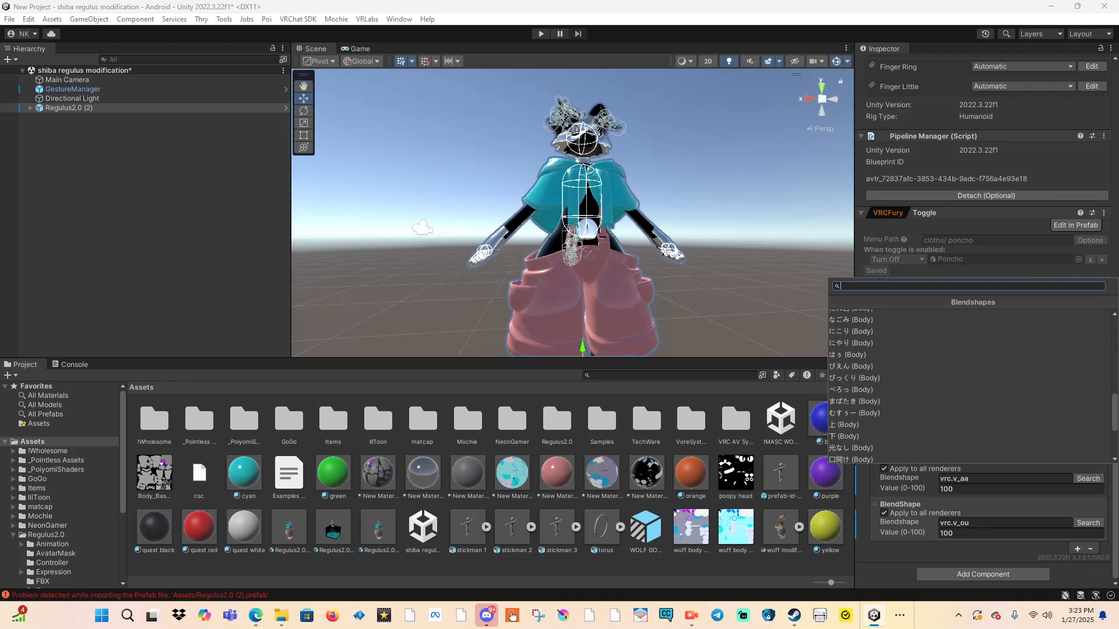
scroll(969, 386, up, 7)
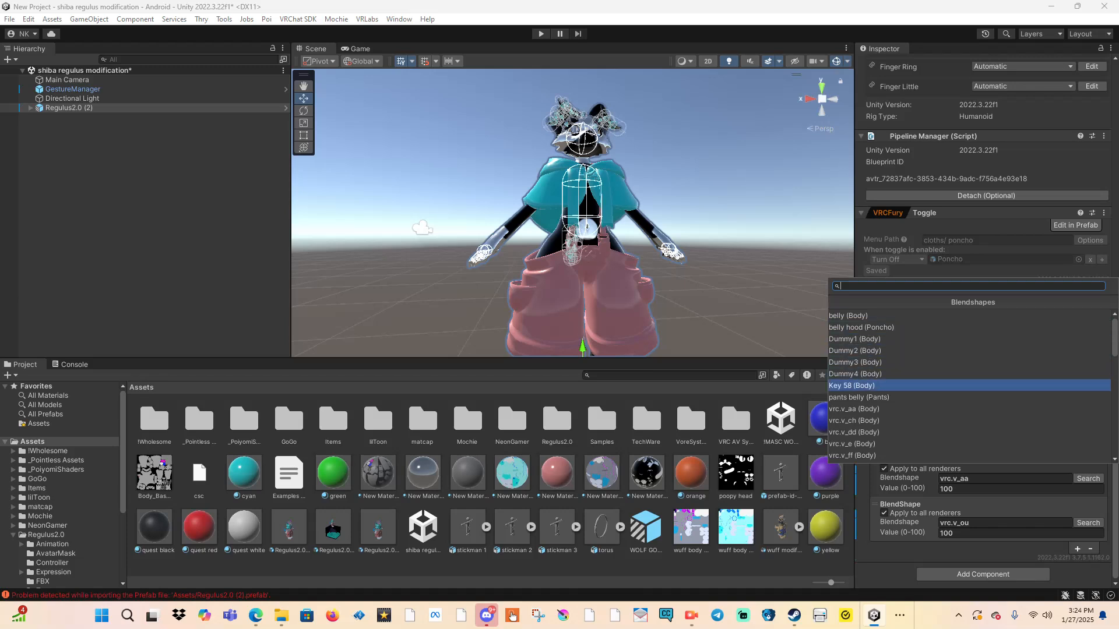
Step: Switch to Blender to check the Key 58 shape key on the Body mesh, and return to Unity
click(900, 615)
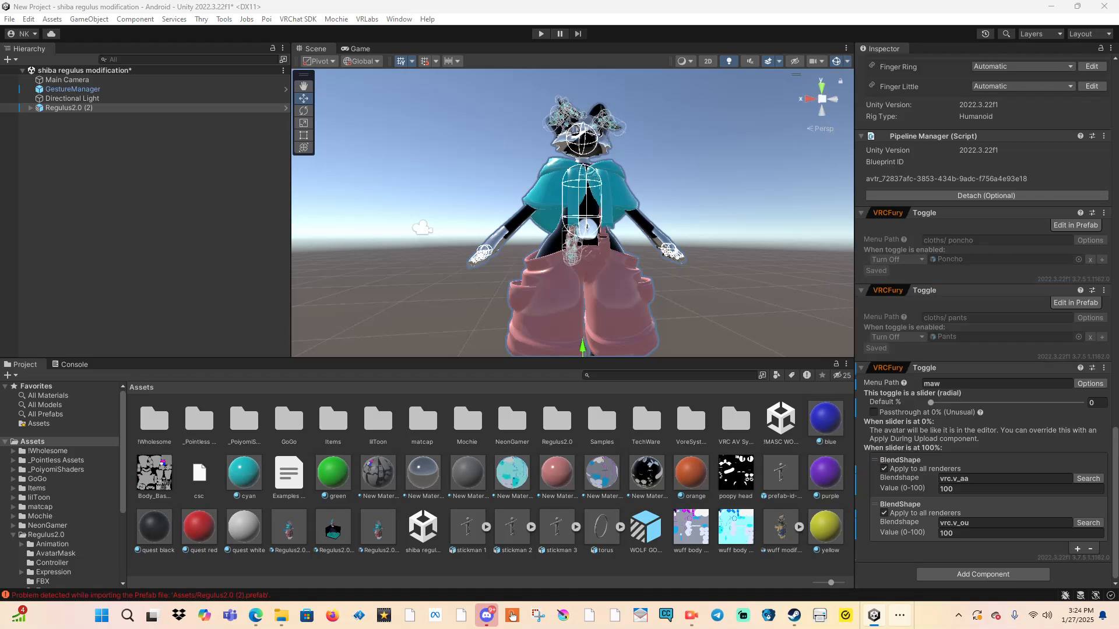
click(862, 582)
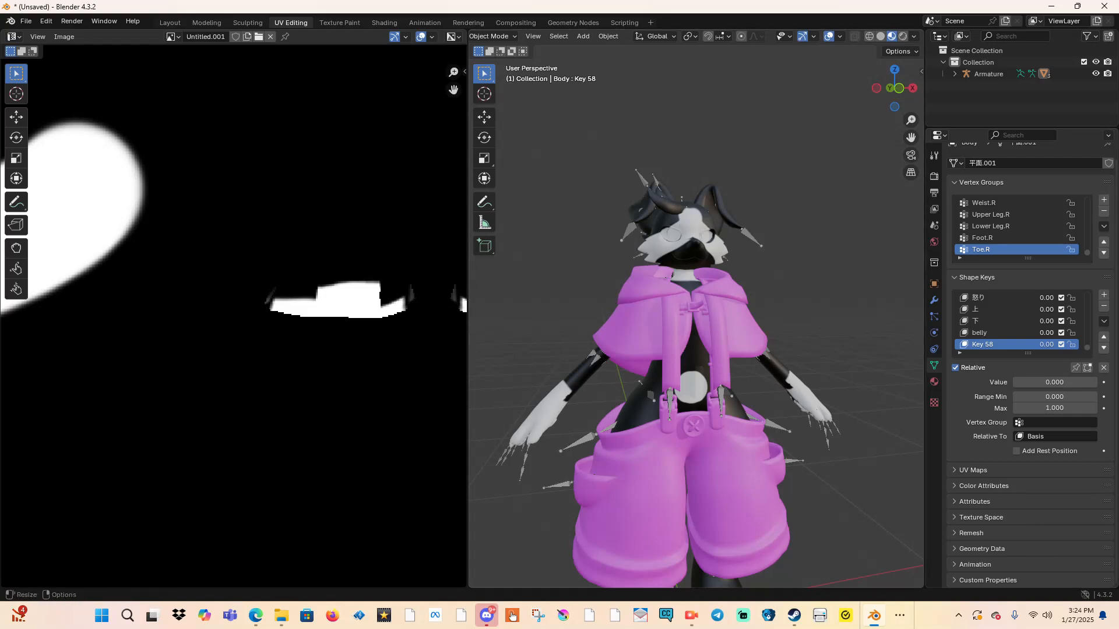
click(899, 615)
click(914, 580)
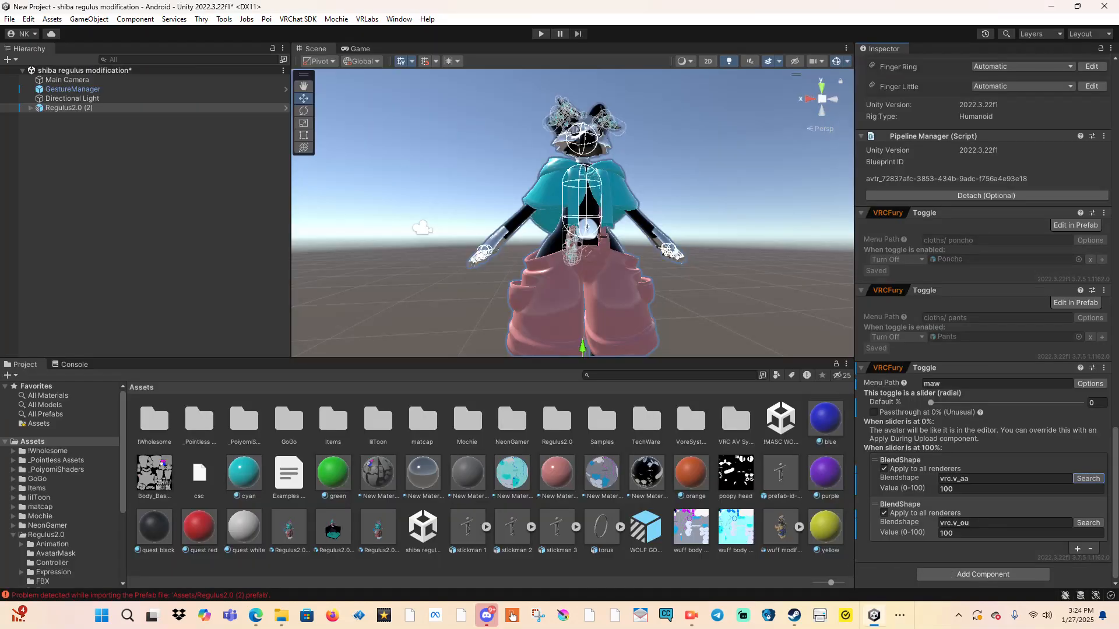